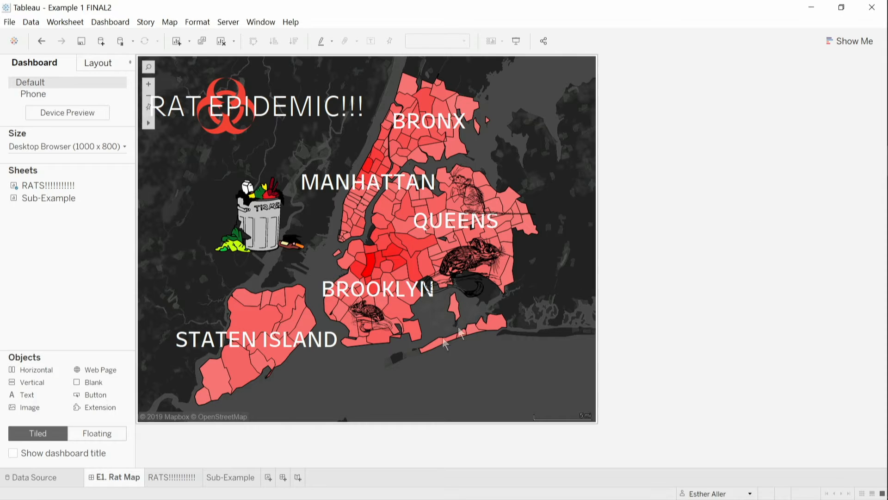
Duplicate the RATS!!!!!!!!!!! worksheet.
click(188, 479)
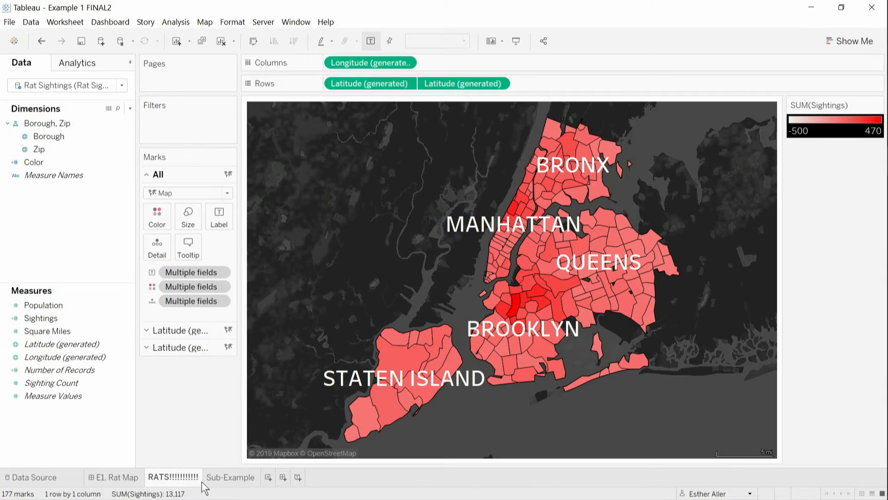
right_click(178, 476)
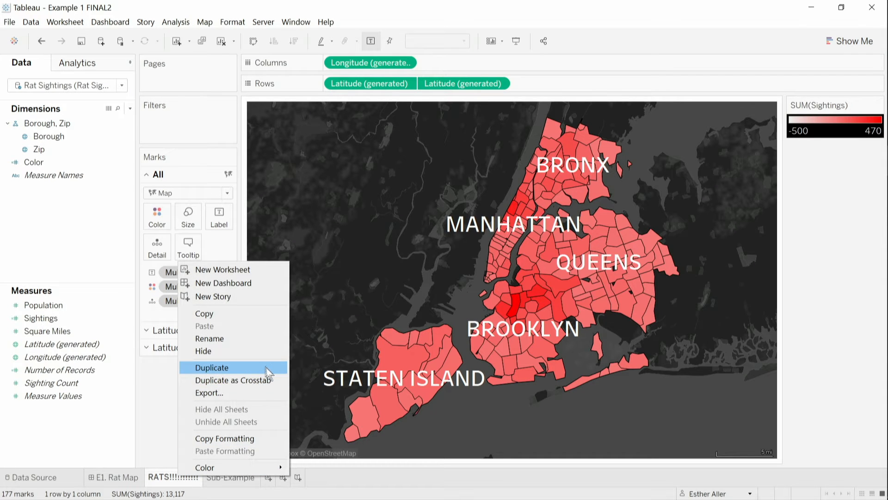
click(265, 366)
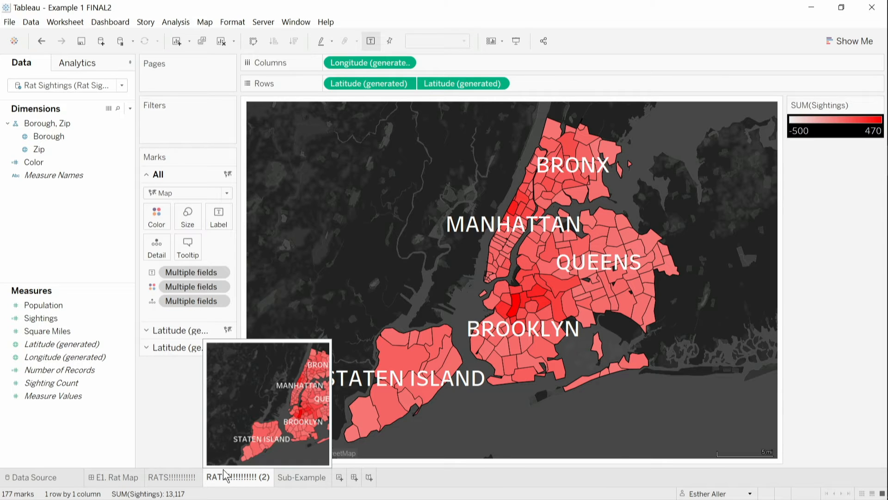
right_click(223, 475)
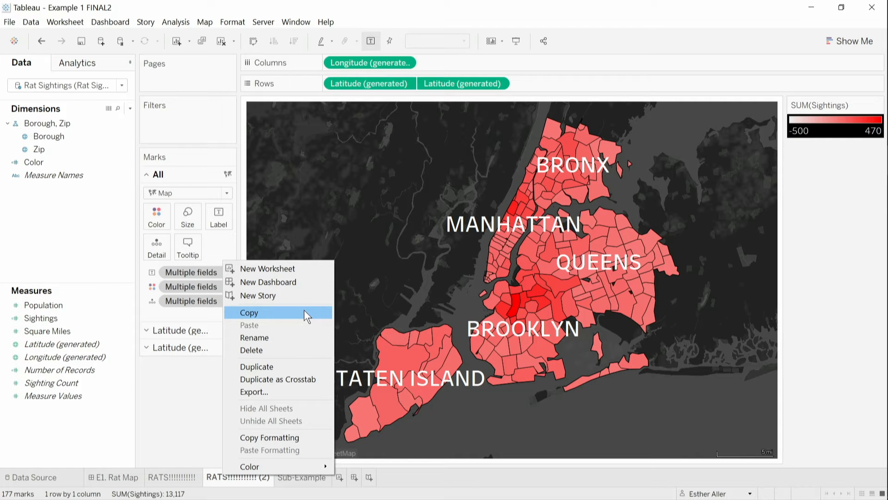
click(181, 400)
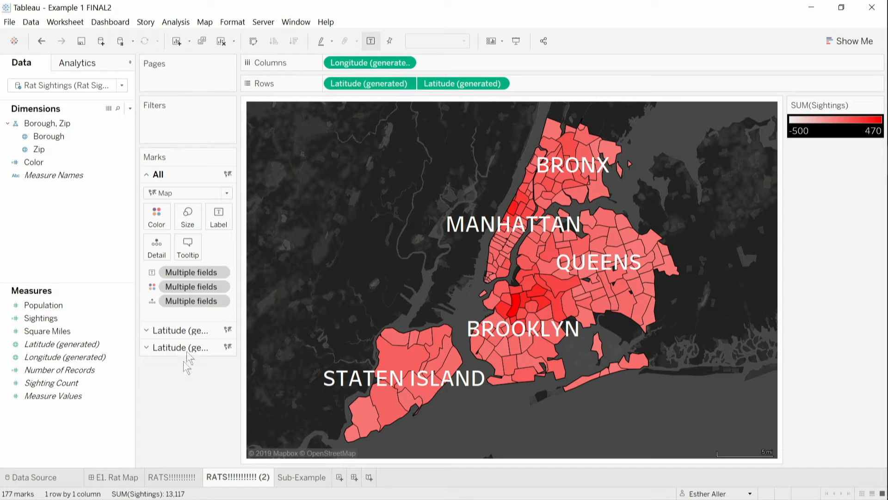
Remove the second Latitude (generated) field from Rows, leaving only the borough map layer.
key(ctrl)
click(345, 84)
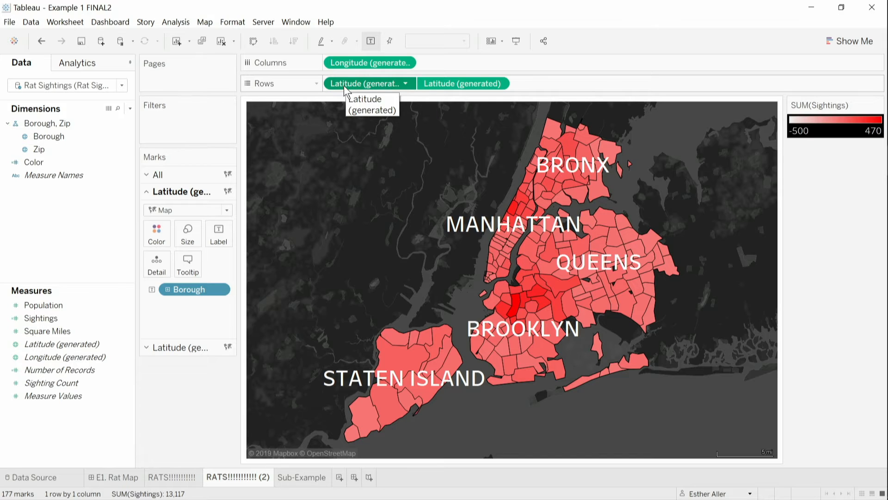
click(445, 84)
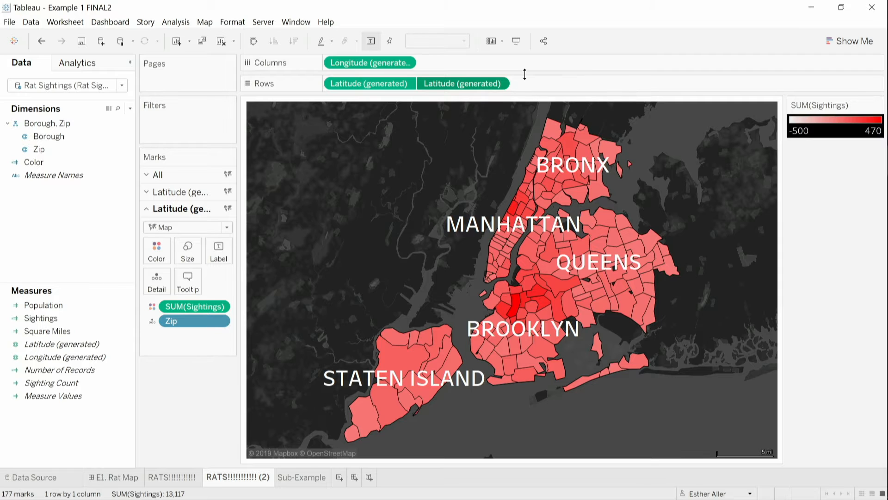
click(499, 83)
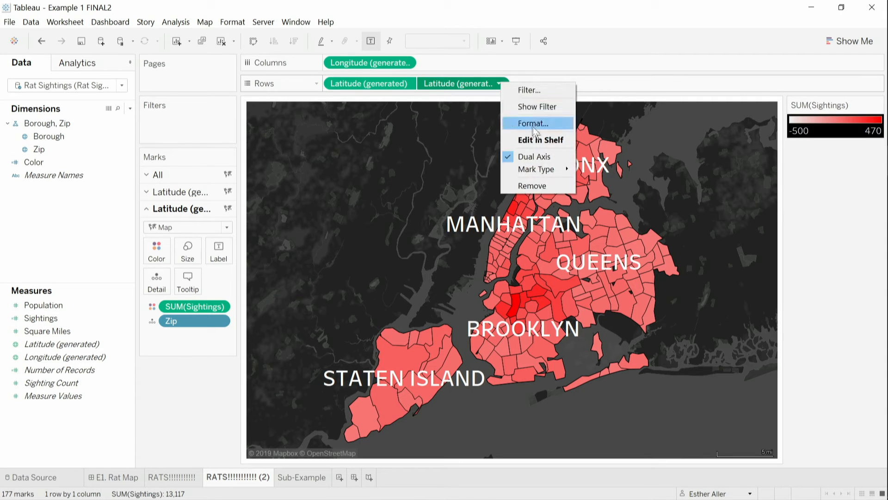
click(561, 185)
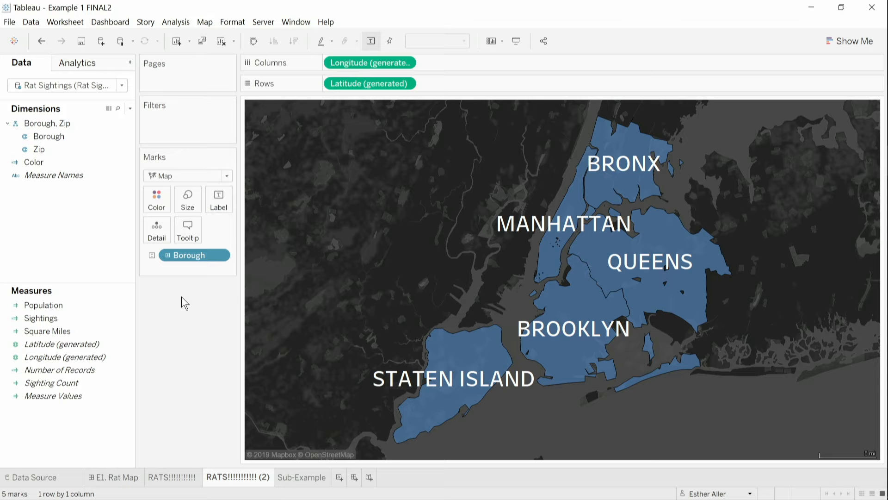
Add Sightings and Square Miles to the borough labels and reduce the label text size.
click(94, 317)
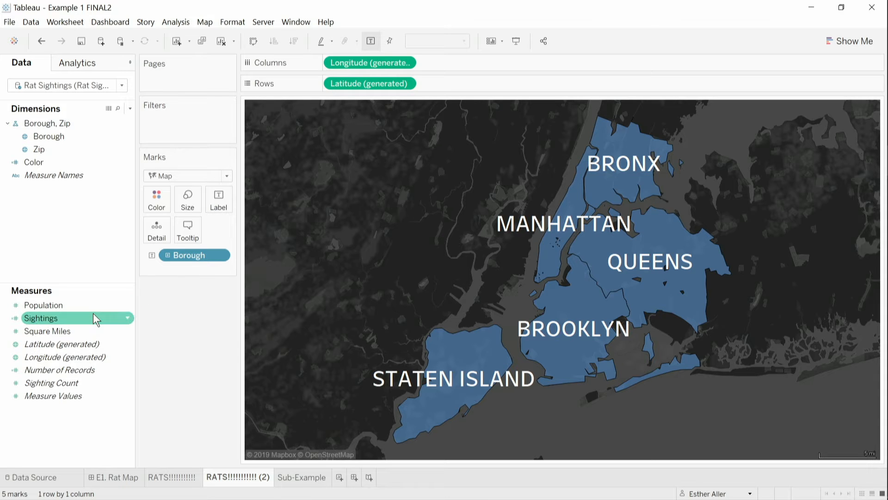
drag(92, 316, 226, 208)
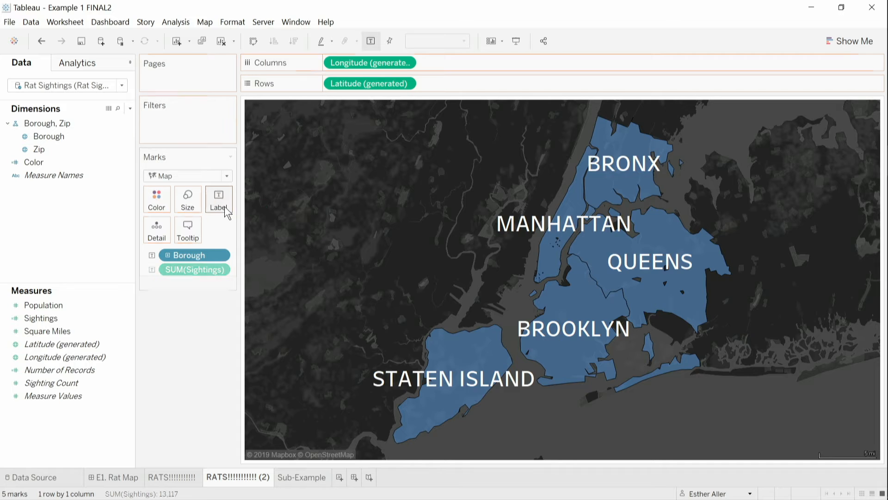
click(92, 331)
drag(92, 332, 228, 201)
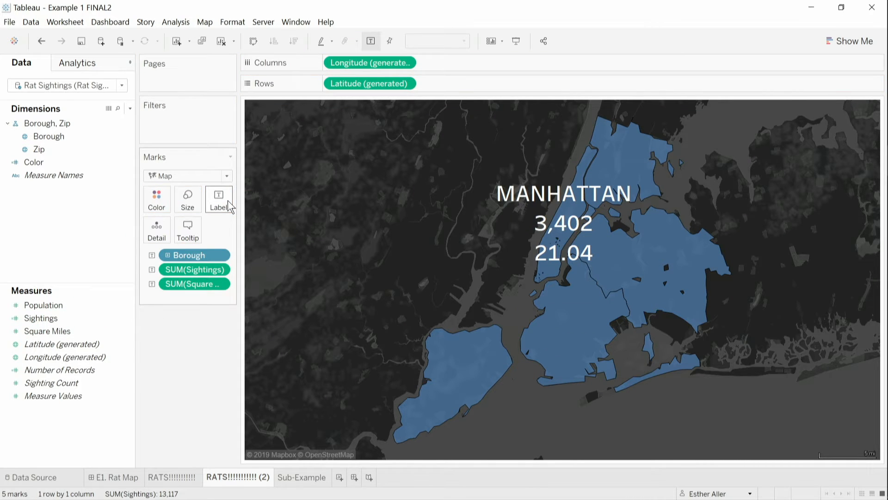
click(188, 204)
click(228, 228)
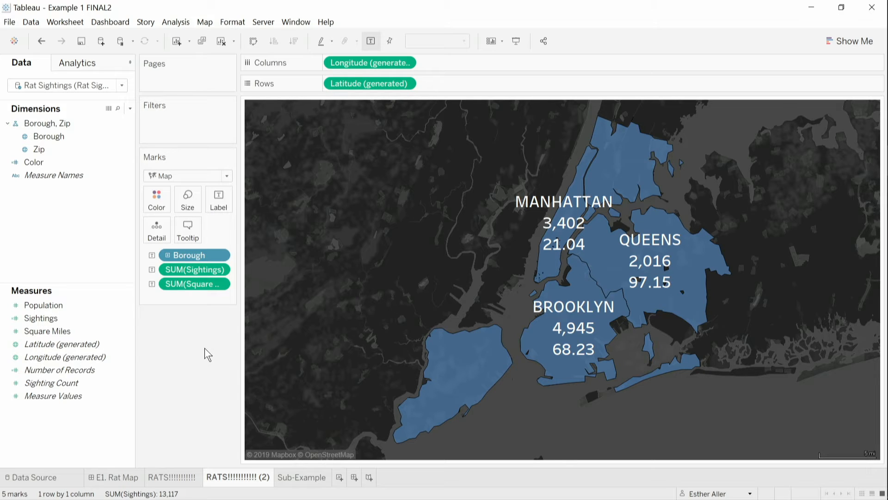
Start a new calculated field named "!rat density".
right_click(100, 242)
click(121, 250)
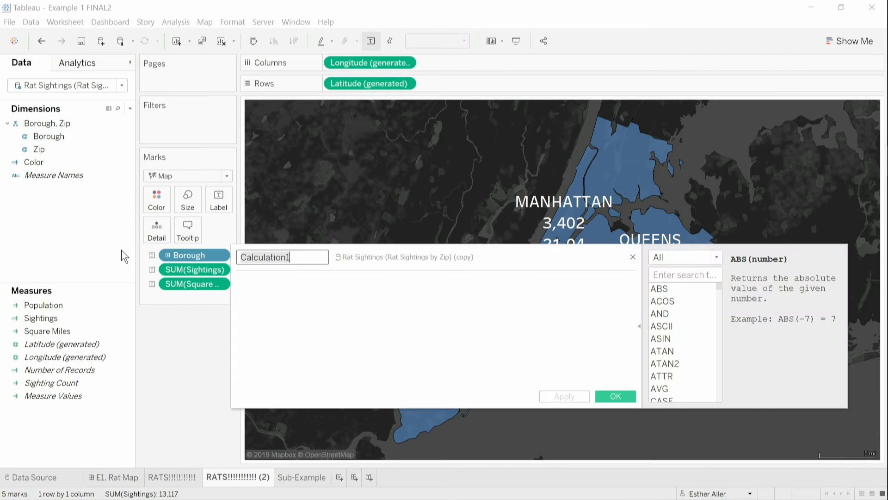
text(!rat density)
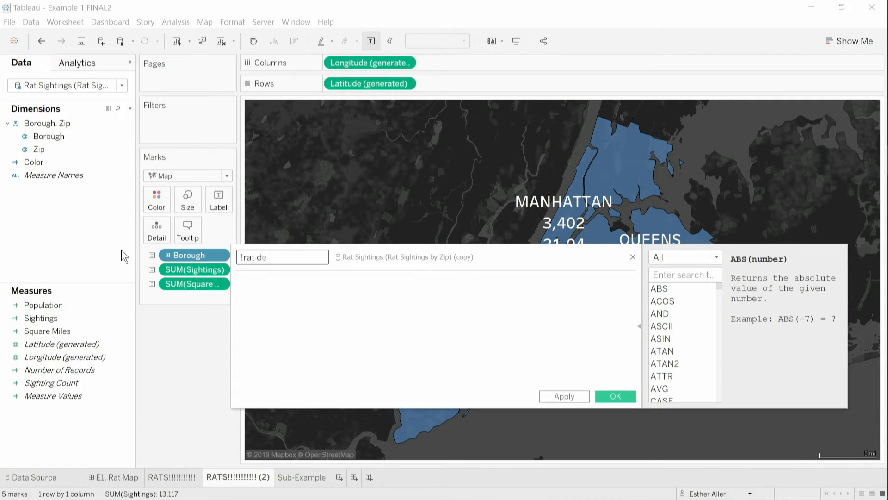
key(Tab)
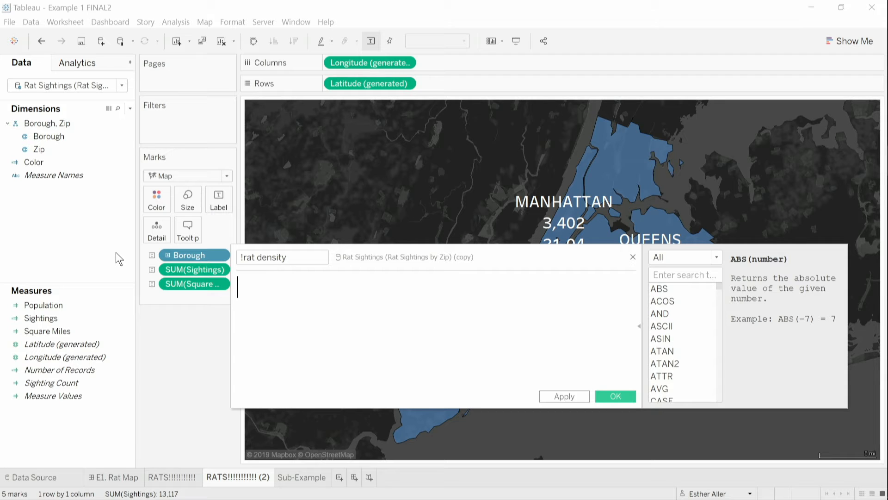
Define the !rat density formula as [Sightings] / [Square Miles] and save the calculation.
click(97, 309)
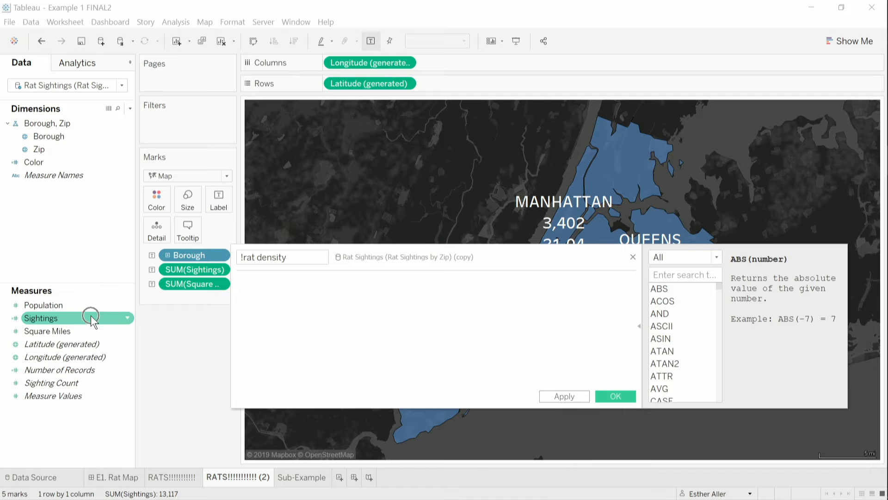
drag(90, 317, 273, 330)
key(Return)
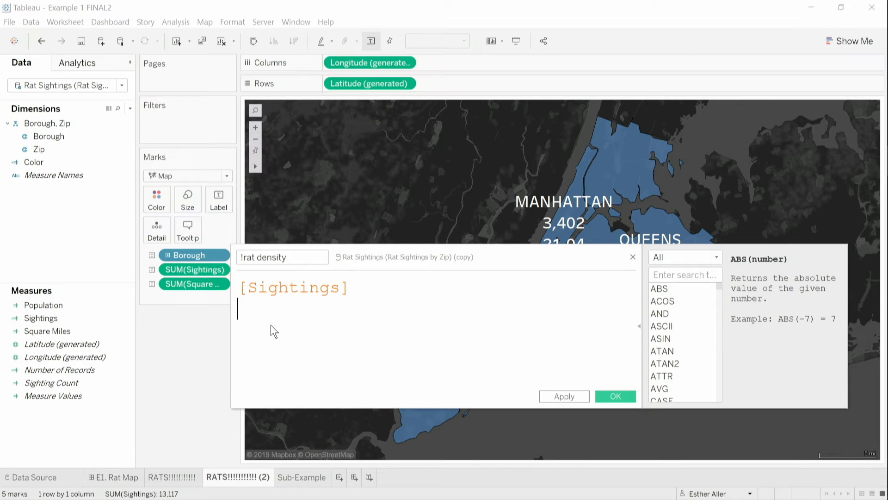
text(/)
key(Return)
drag(70, 331, 280, 350)
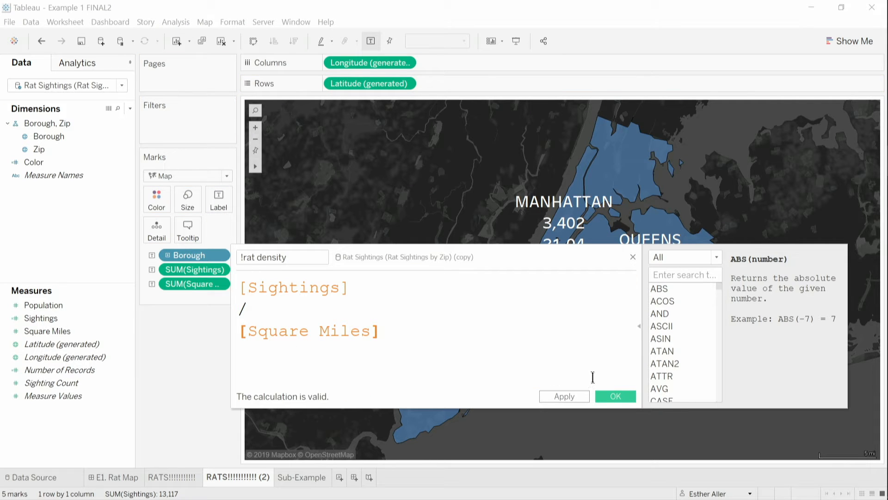
click(604, 394)
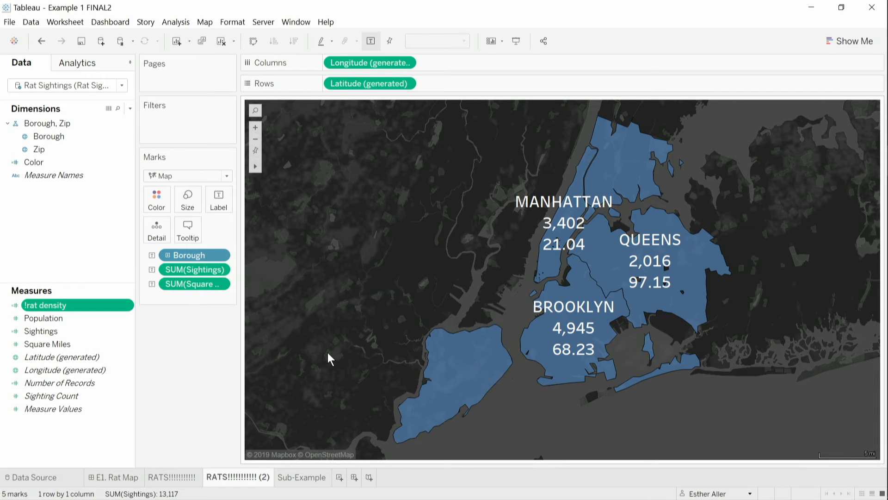
Color the boroughs by !rat density and also add that measure to their labels.
drag(120, 306, 156, 203)
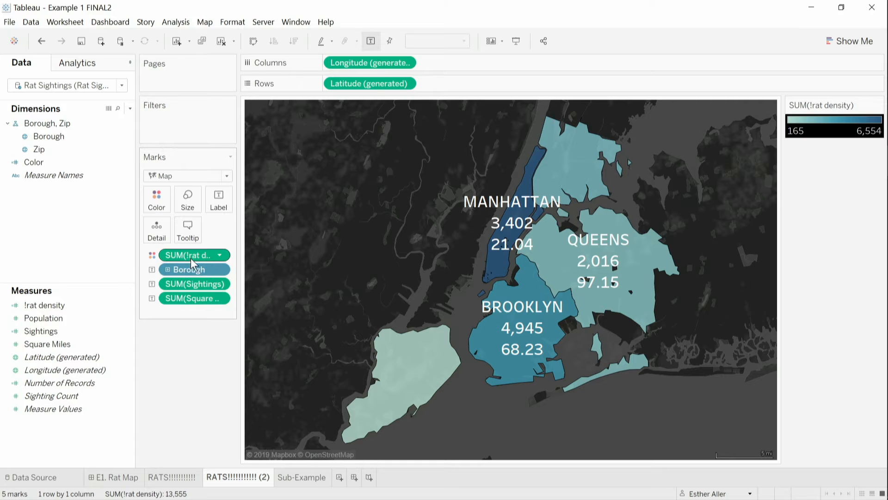
drag(193, 255, 217, 204)
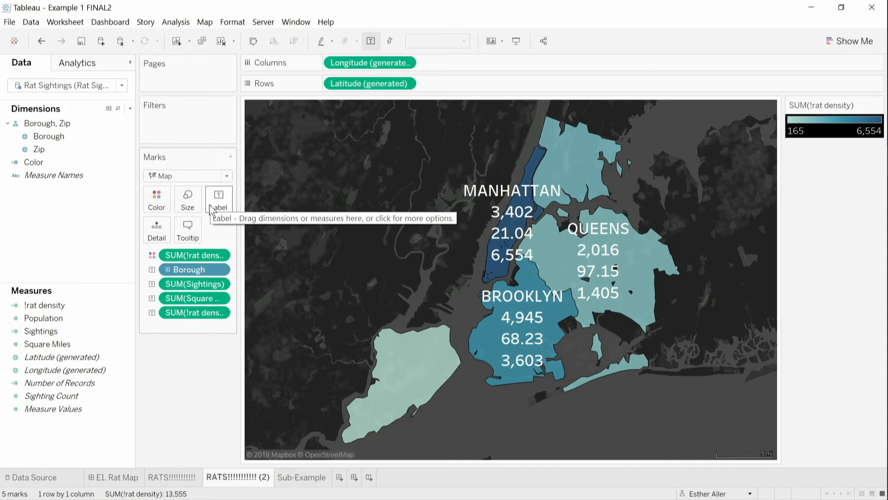
Try wrapping the whole !rat density formula in a single SUM() and close the calculation without saving.
right_click(54, 306)
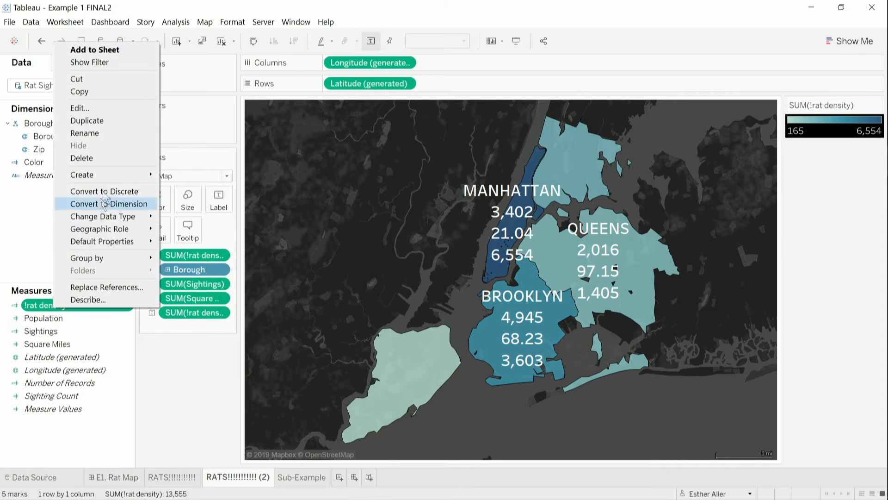
click(122, 111)
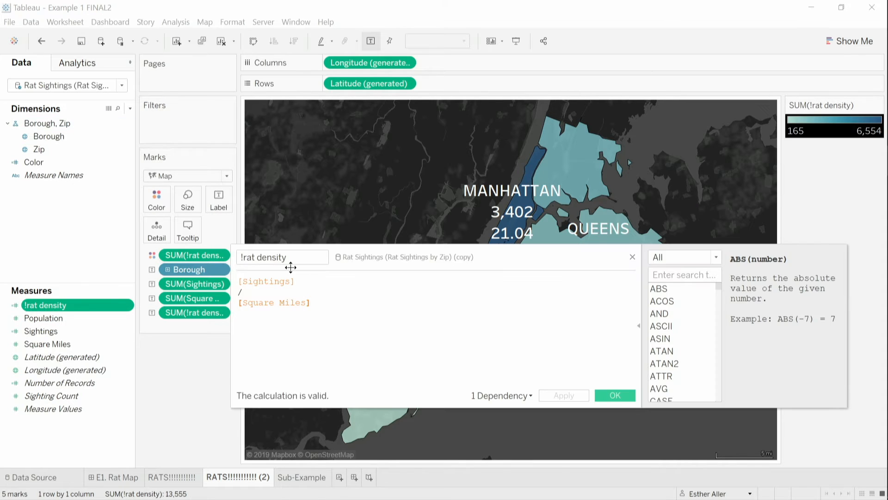
scroll(290, 268, up, 5)
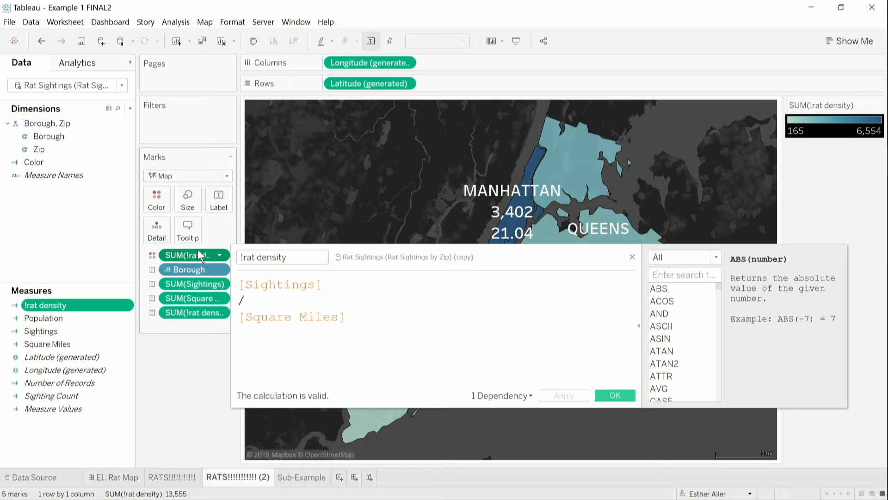
click(361, 333)
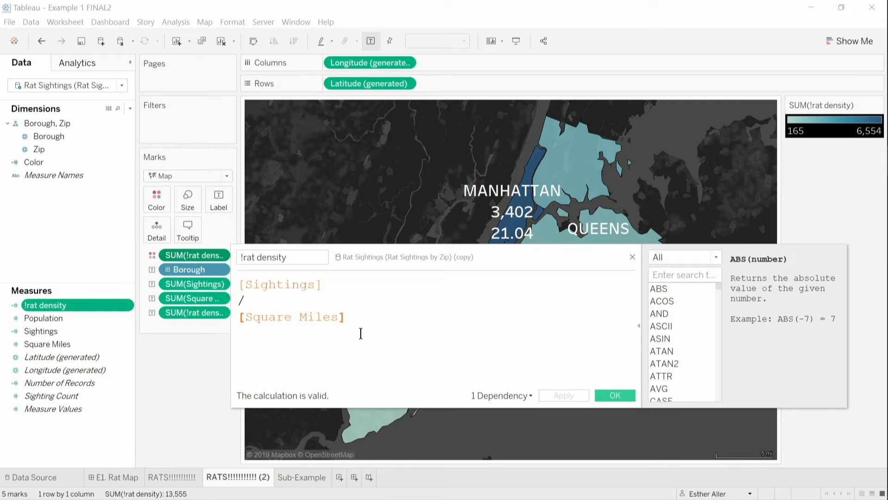
key(ctrl+Home)
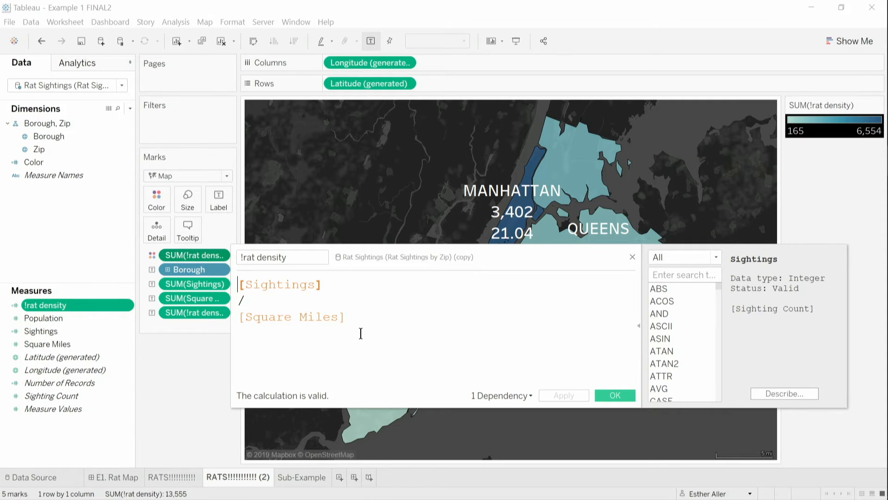
text(SUM()
key(ctrl+End)
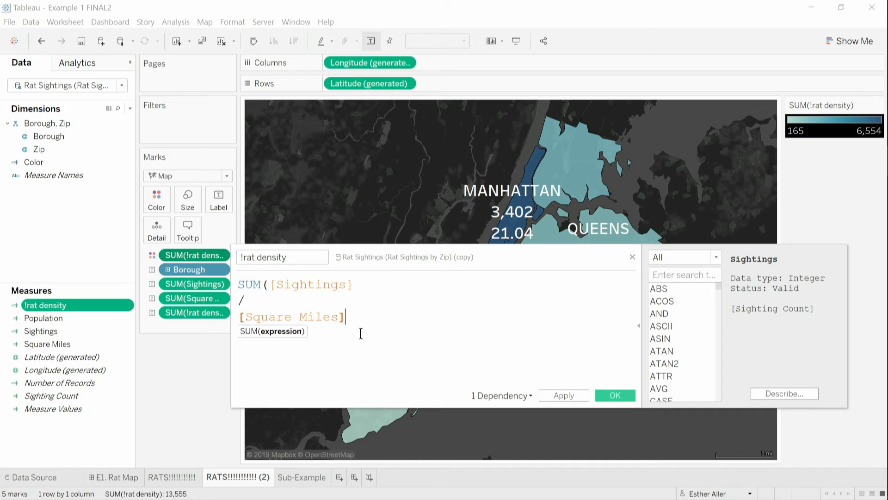
key(Return)
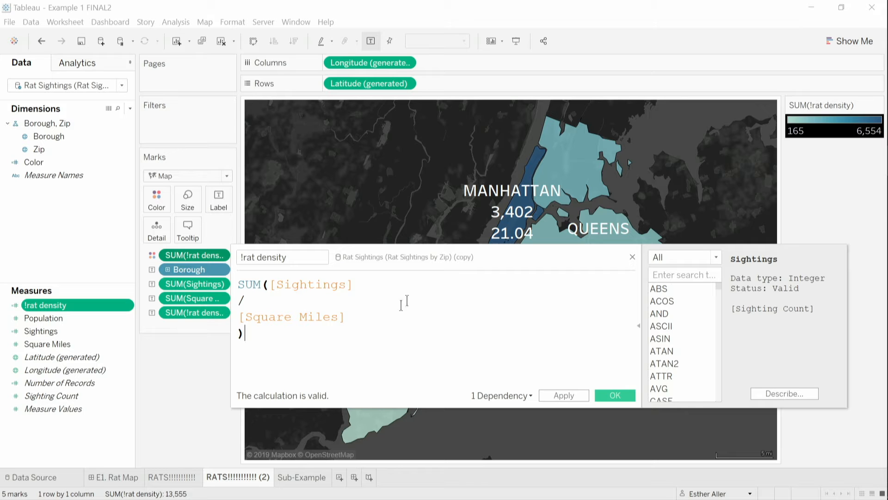
click(633, 259)
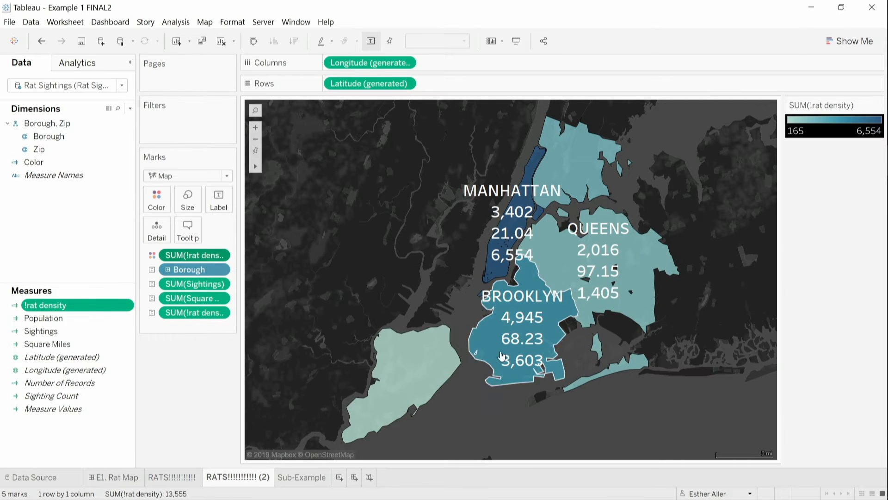
Widen the Zip Code column of the Sub-Example table to fit its full heading.
click(311, 477)
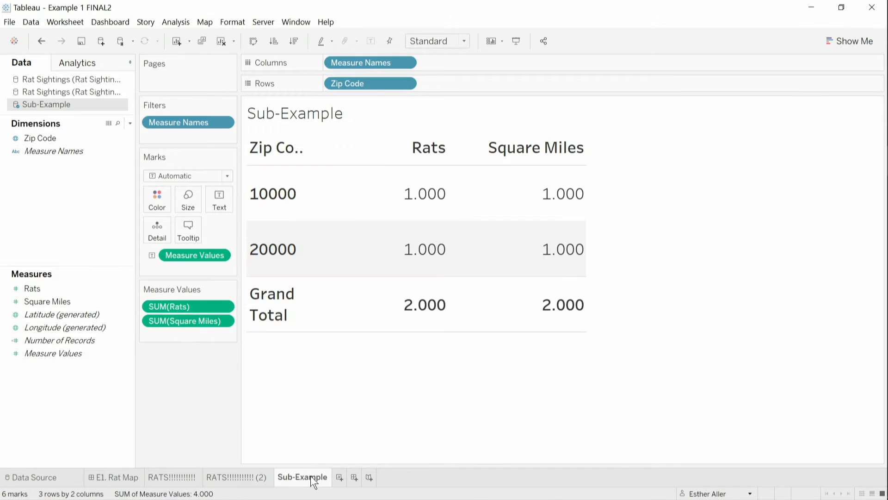
mouse_move(338, 207)
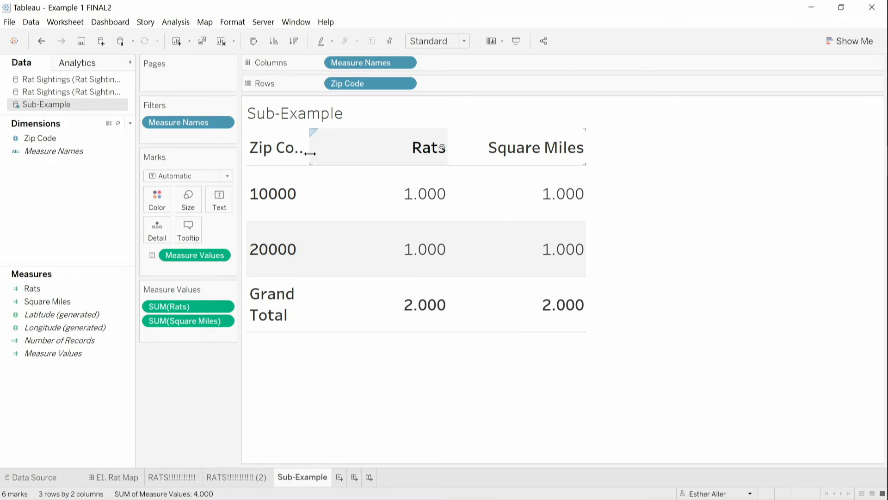
drag(310, 153, 336, 153)
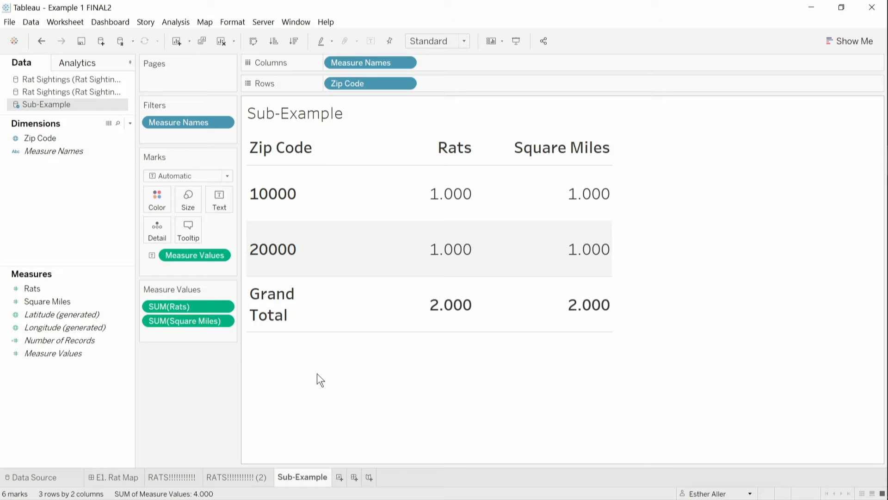
Redefine !rat density as SUM([Sightings]) / SUM([Square Miles]) on the second rat map sheet and replace its invalid label and color fields.
click(243, 478)
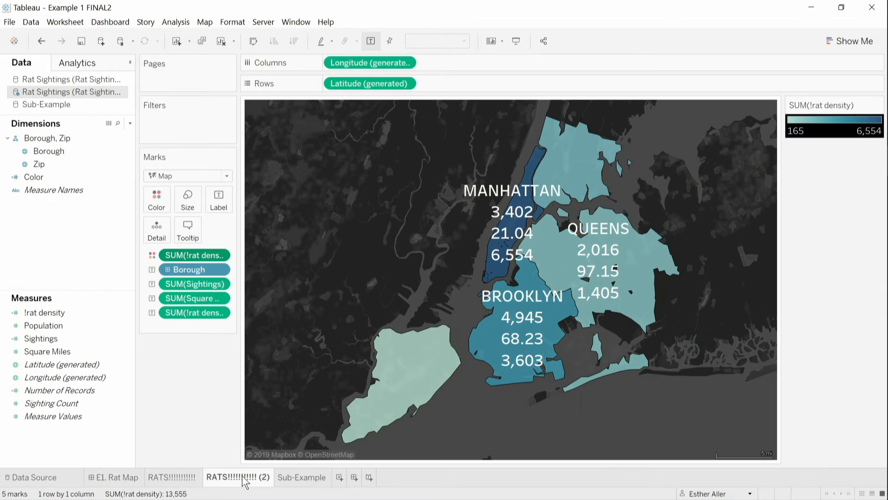
right_click(80, 318)
click(119, 114)
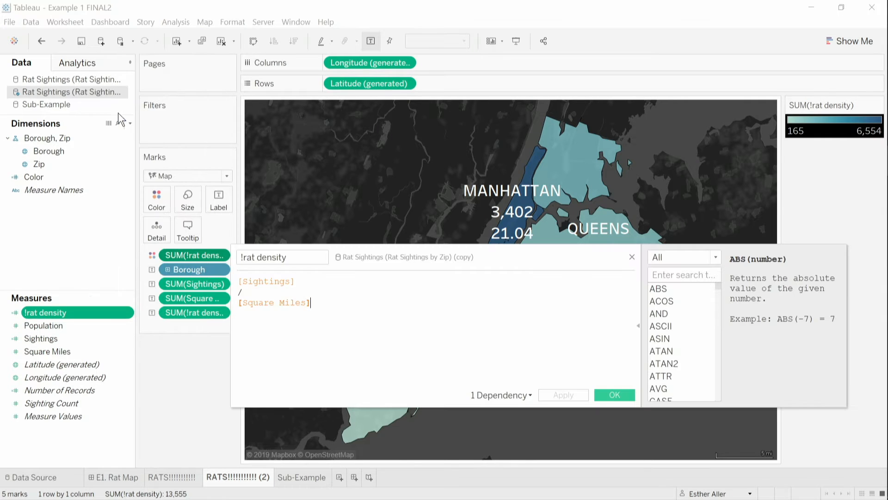
scroll(297, 302, up, 5)
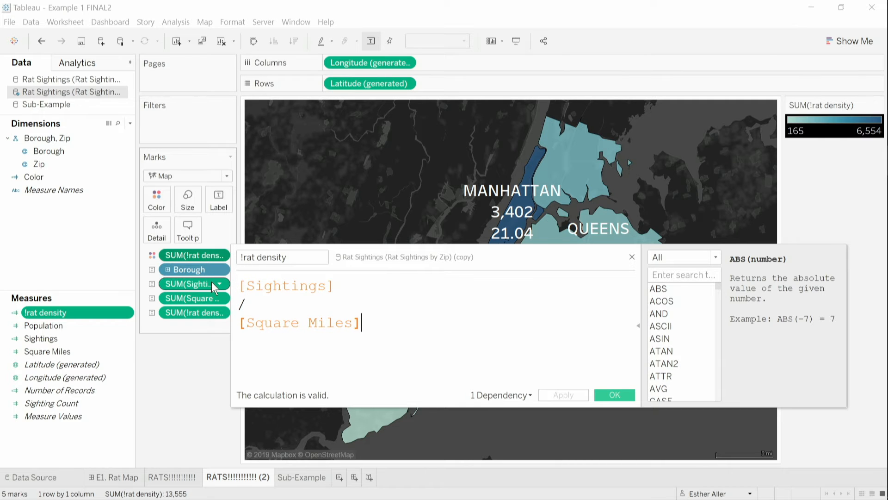
drag(213, 285, 285, 289)
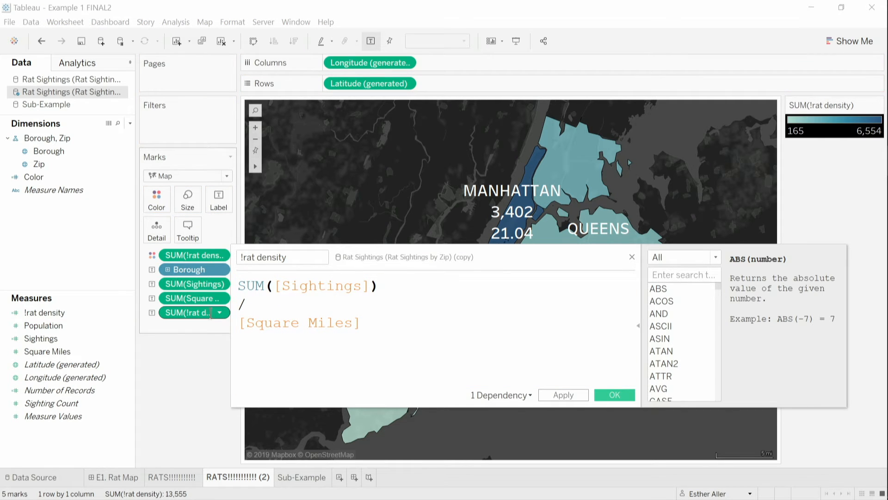
drag(195, 298, 299, 345)
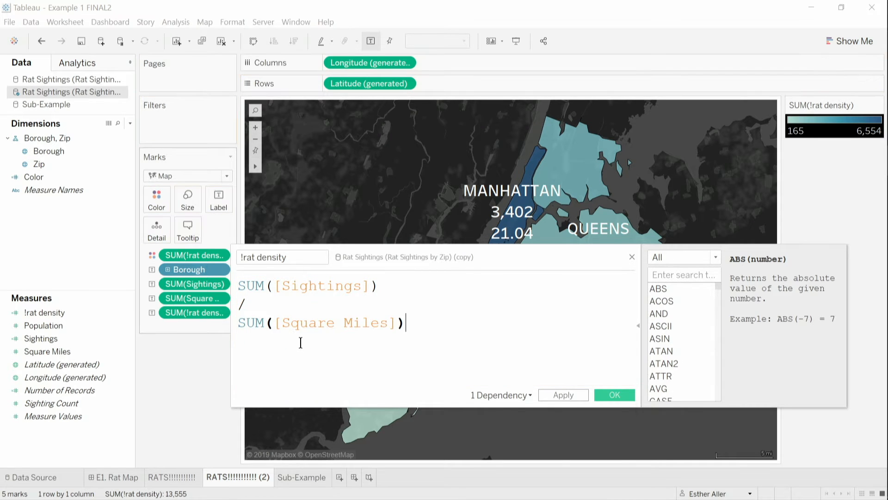
click(602, 395)
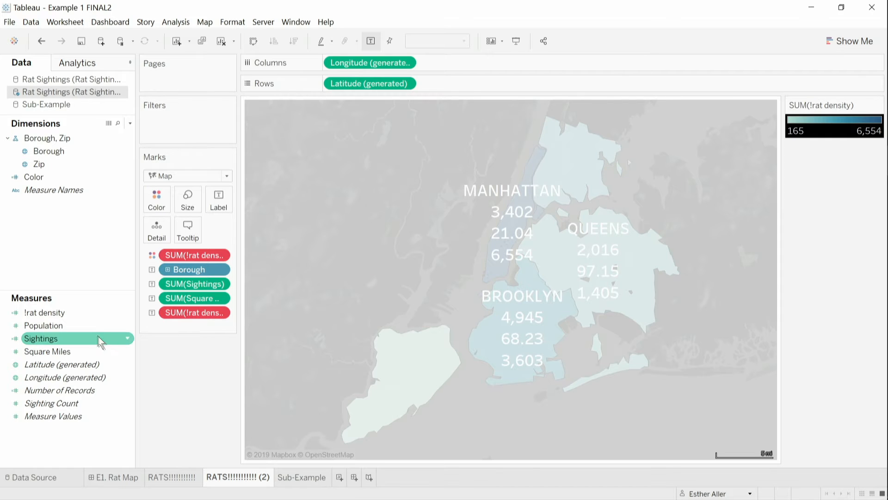
drag(78, 318, 199, 319)
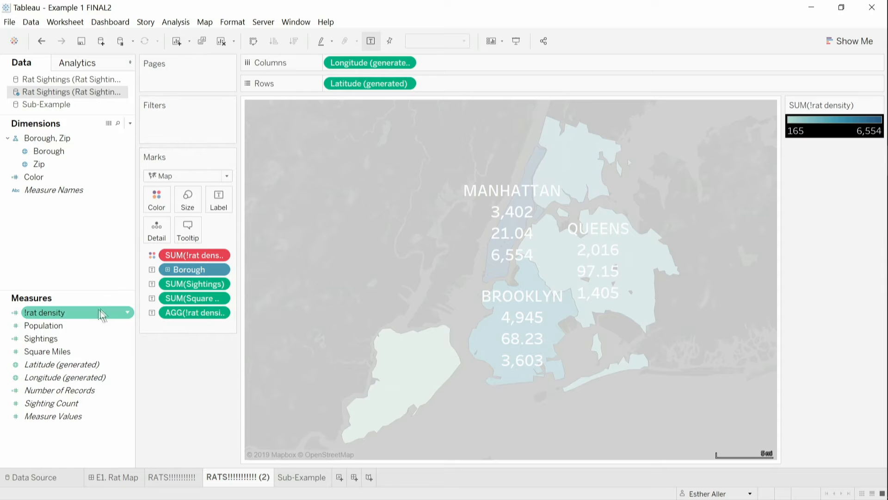
drag(88, 313, 211, 253)
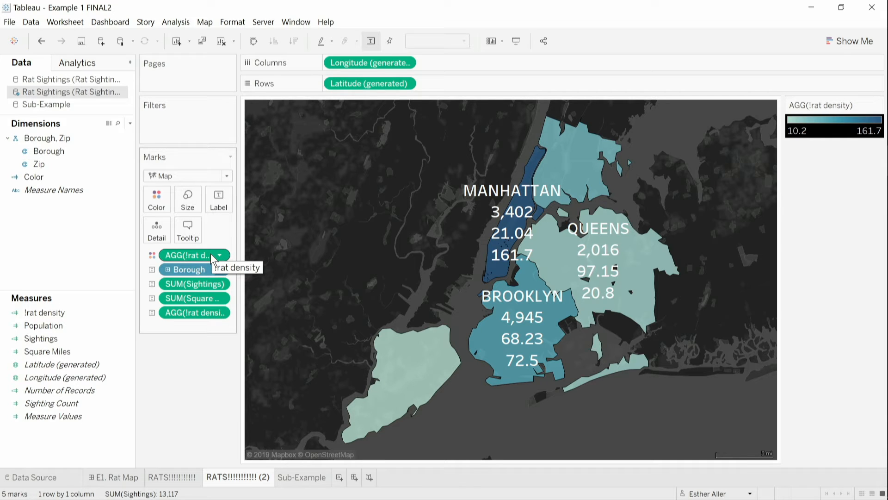
Duplicate the second rat map sheet as a crosstab and enlarge the table's rows and columns.
right_click(238, 477)
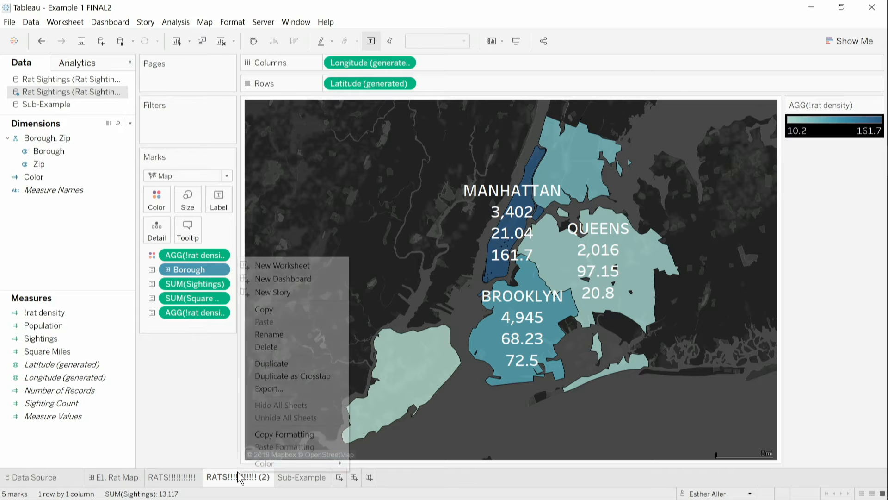
click(323, 376)
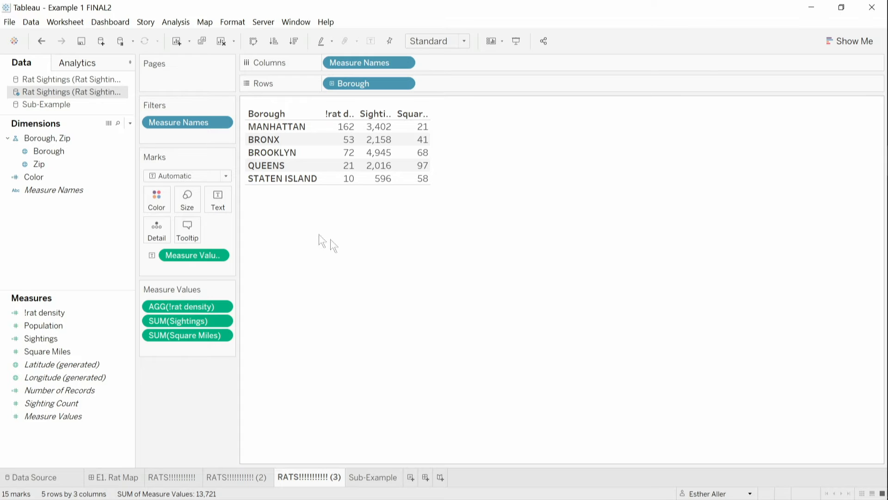
key(ctrl+Up)
key(ctrl+Up)
key(ctrl+Up)
key(ctrl+Up)
key(ctrl+Right)
key(ctrl+Right)
key(ctrl+Right)
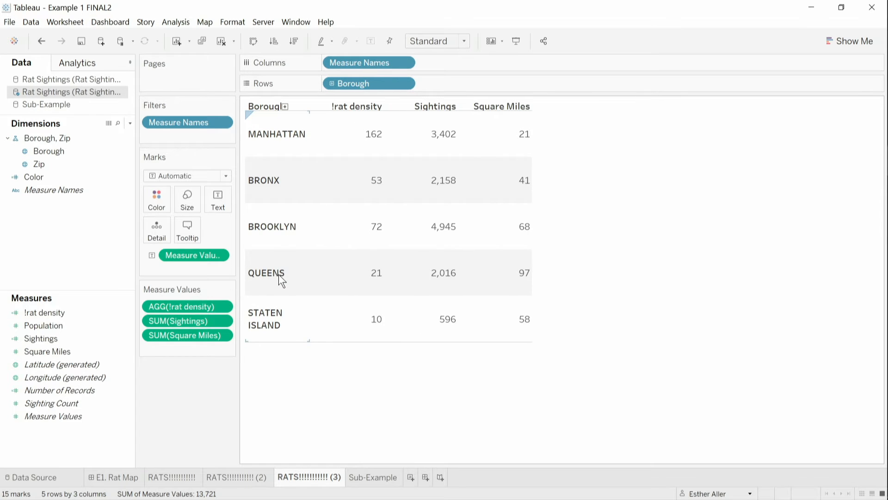
Enlarge the crosstab's value text and remove Square Miles and Sightings, leaving only !rat density.
click(188, 200)
drag(202, 229, 239, 229)
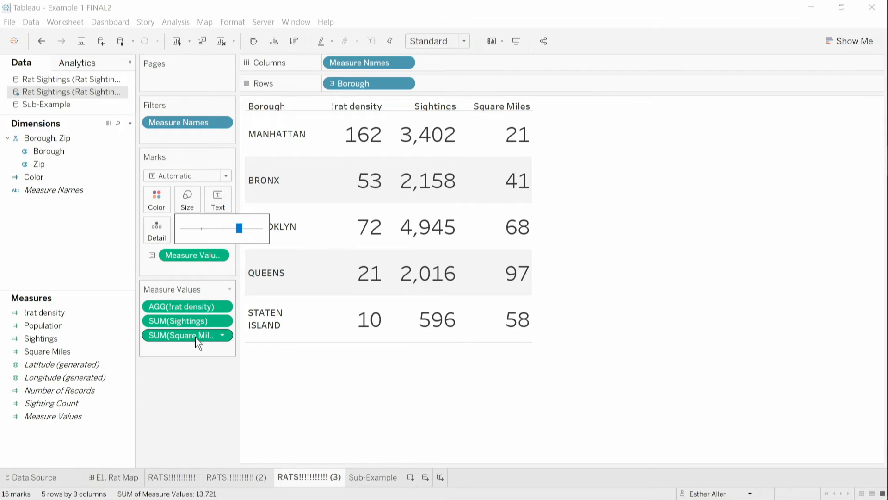
drag(195, 336, 199, 396)
drag(191, 322, 188, 380)
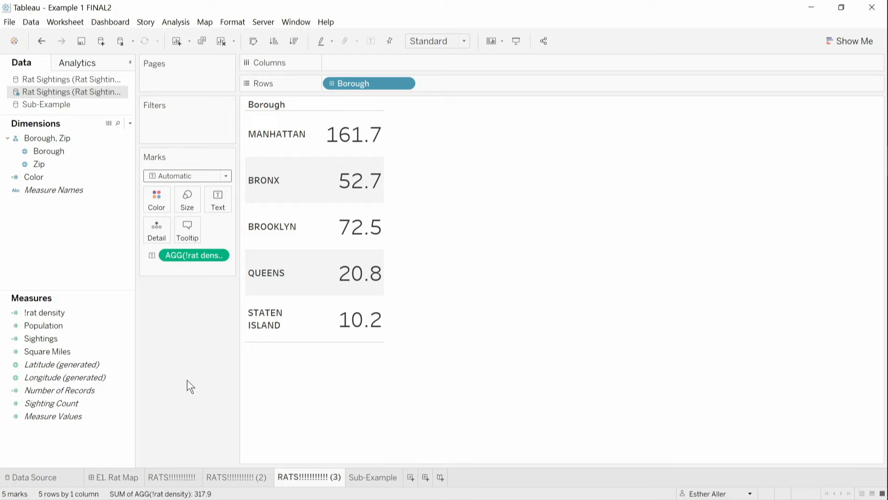
Take Borough off the rows to view the overall !rat density, and put Borough back on the rows.
drag(399, 82, 195, 312)
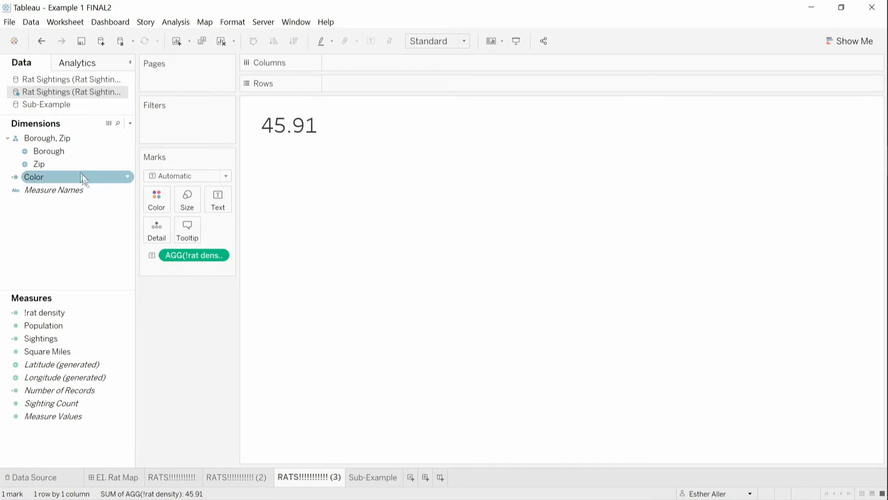
drag(66, 148, 382, 86)
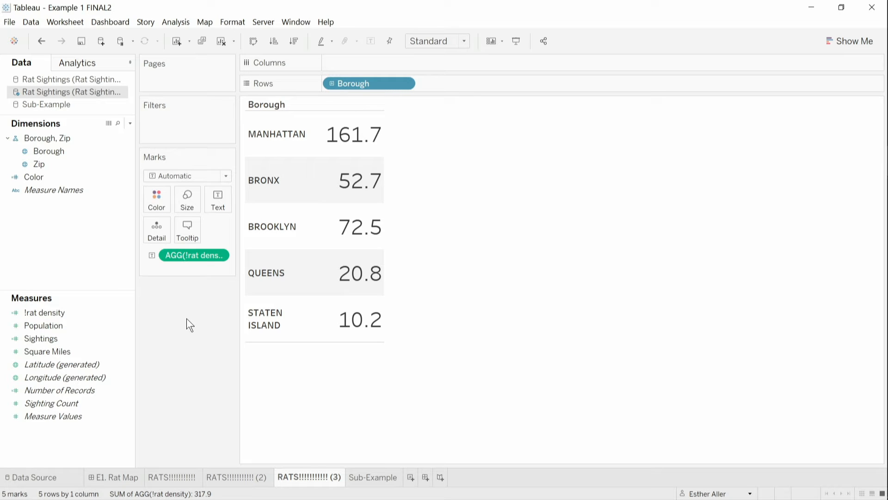
Create a calculated field named !exclude, with its editor moved clear of the borough table.
right_click(91, 265)
click(112, 273)
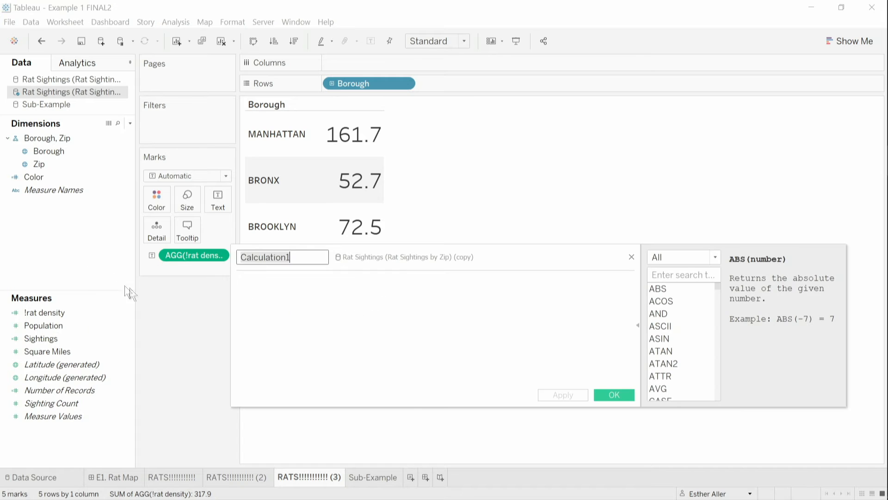
drag(370, 257, 528, 304)
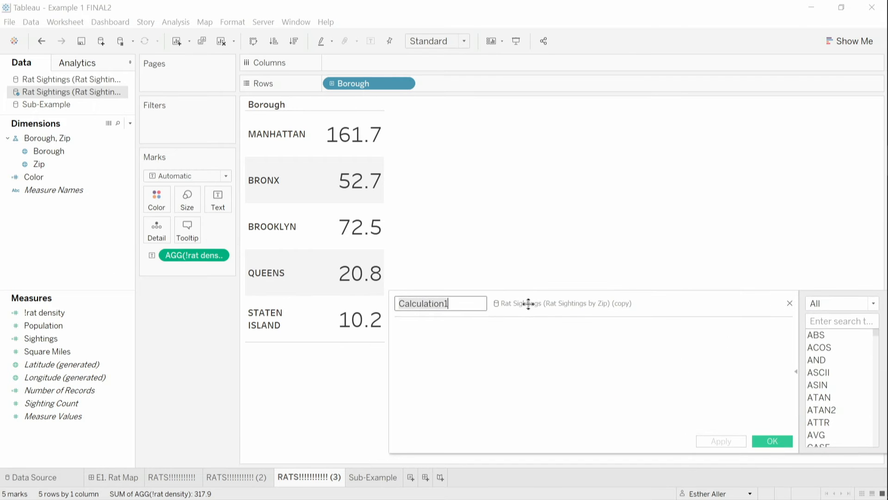
text(!exclude)
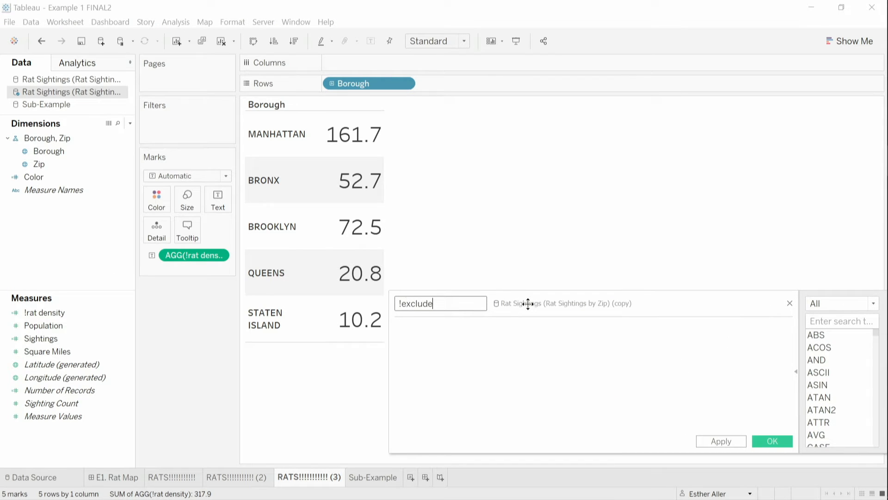
key(Tab)
Define the !exclude formula as { EXCLUDE [Borough] : [!rat density]} and save the calculation.
text(e)
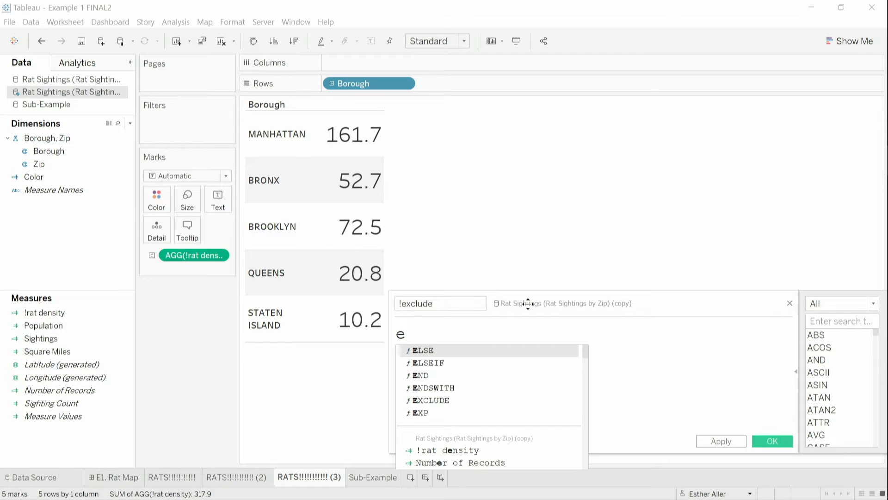
text(xc)
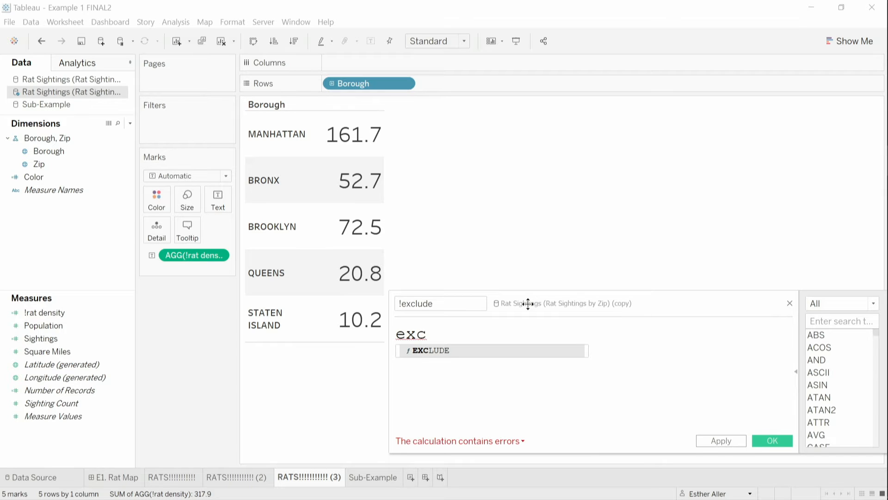
key(Return)
text(bo)
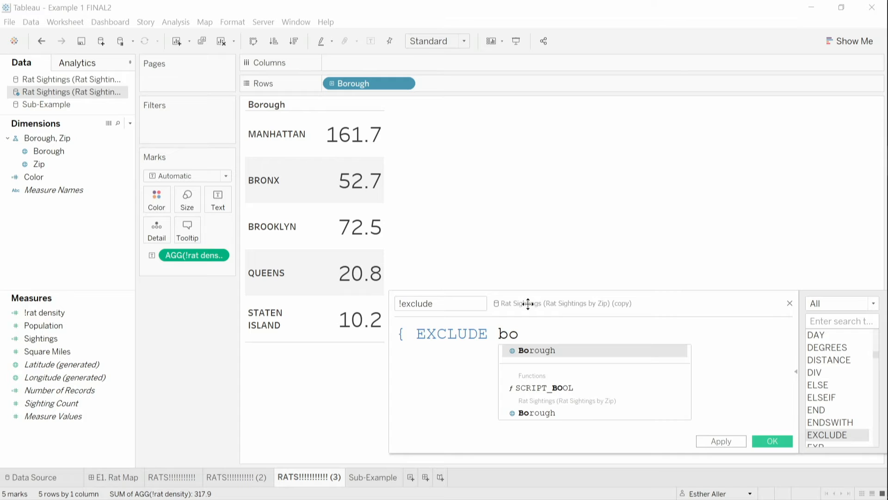
key(Return)
text(:)
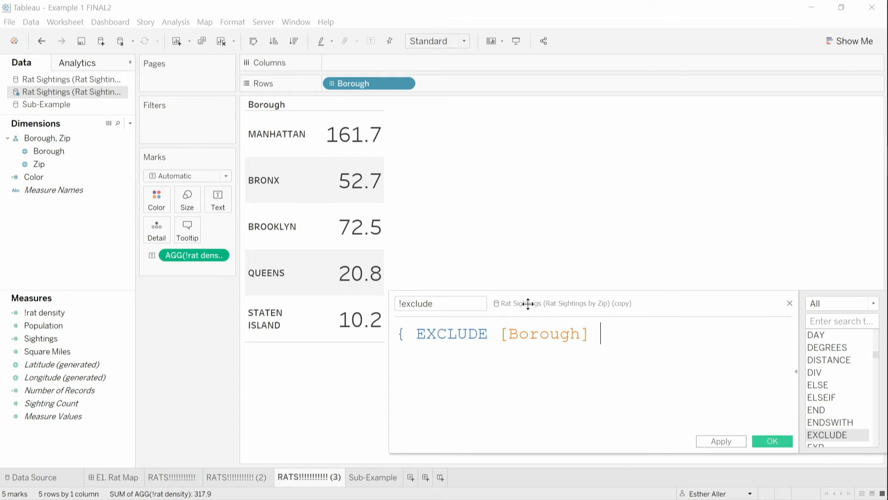
text( rat)
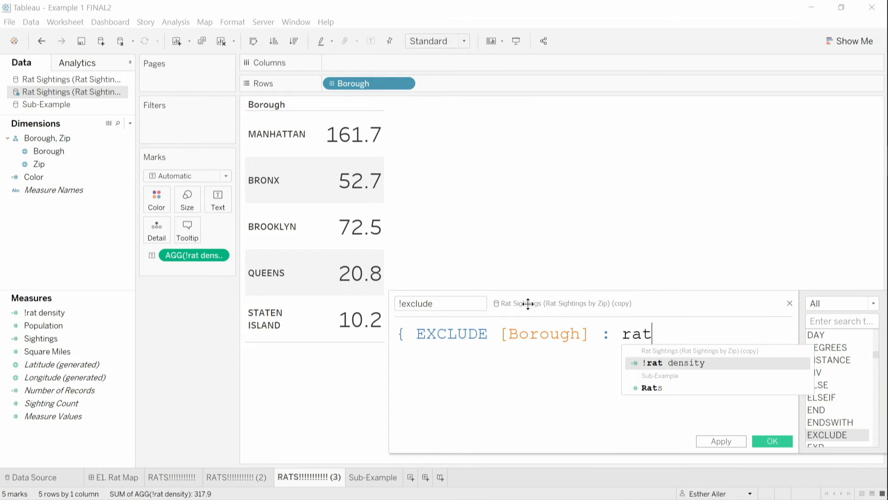
key(Return)
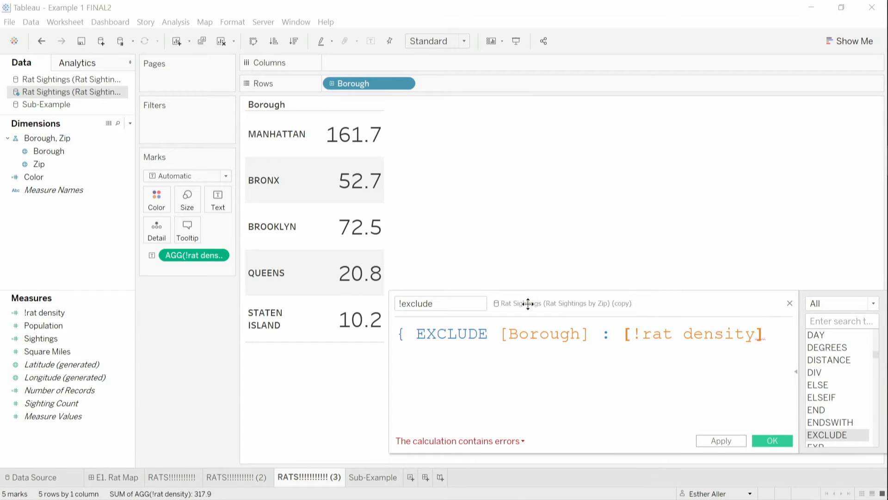
text(})
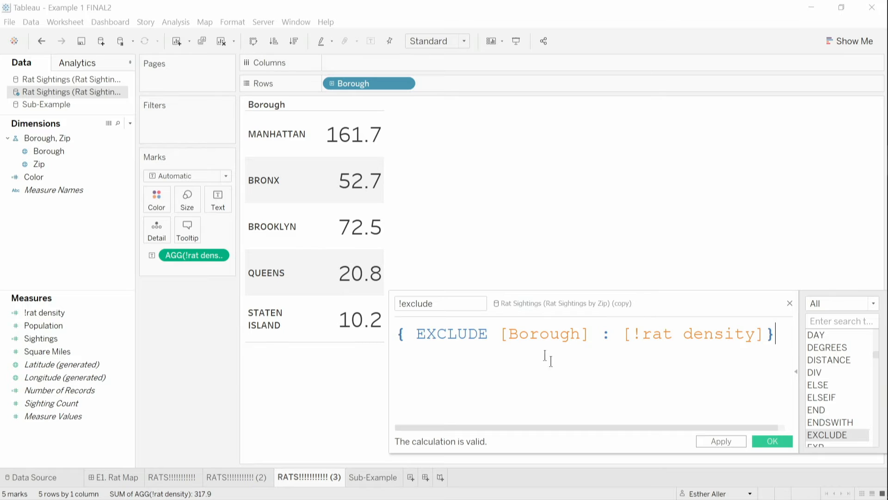
click(782, 442)
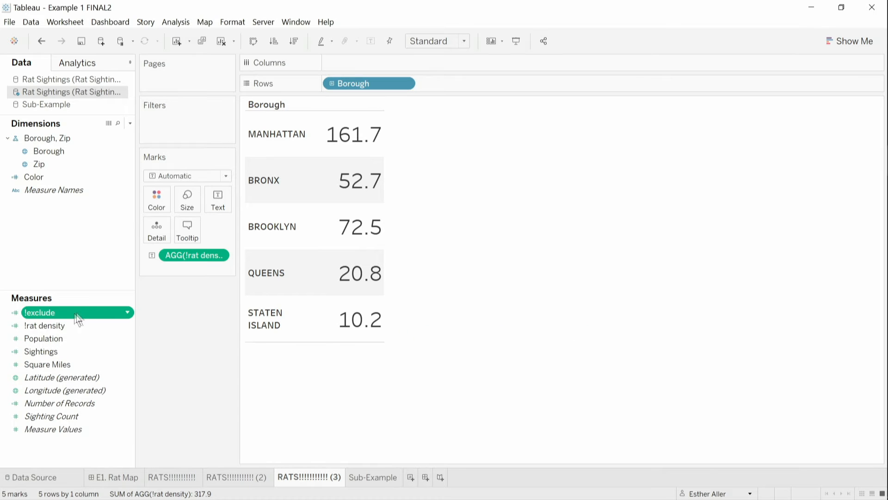
Add !exclude beside !rat density in the borough table, and remove Borough from the rows.
drag(77, 312, 345, 276)
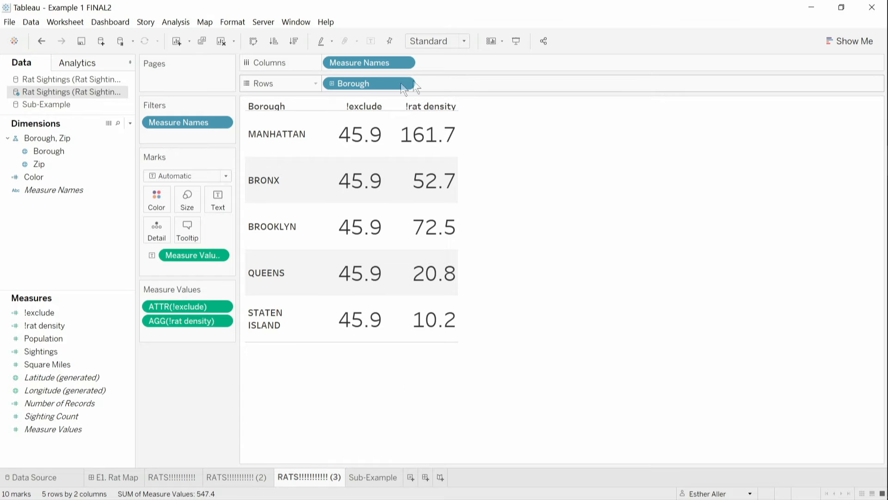
click(365, 106)
click(364, 105)
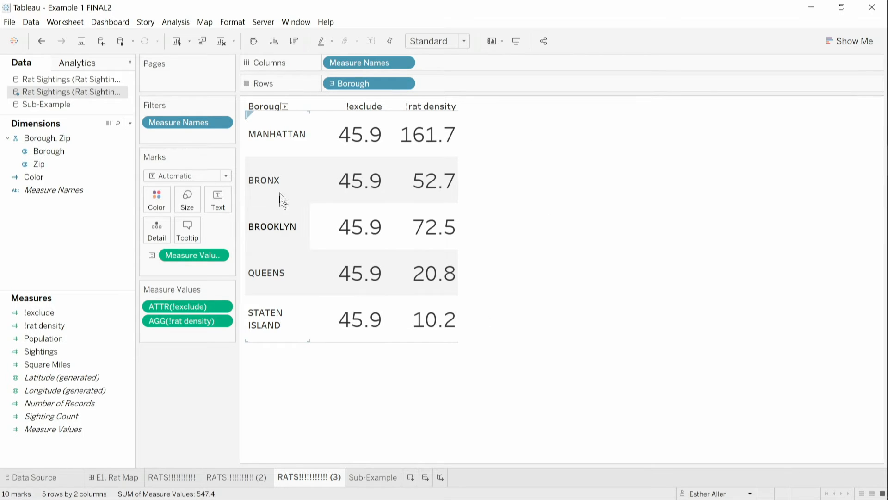
click(277, 142)
click(277, 142)
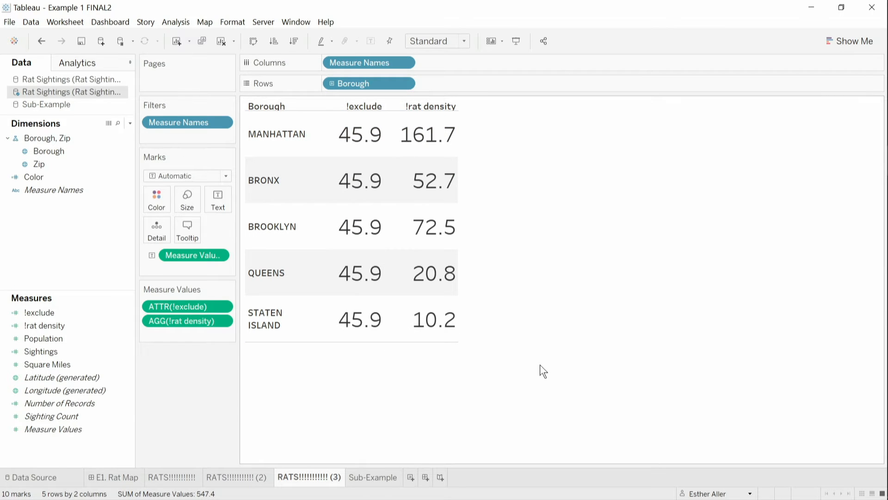
drag(363, 84, 202, 381)
Create a calculated field named !include.
right_click(92, 266)
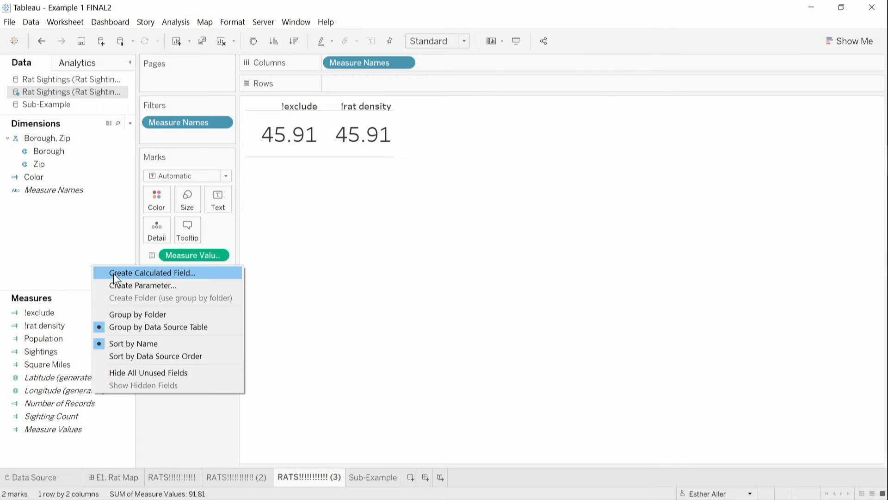
click(114, 274)
text(!include)
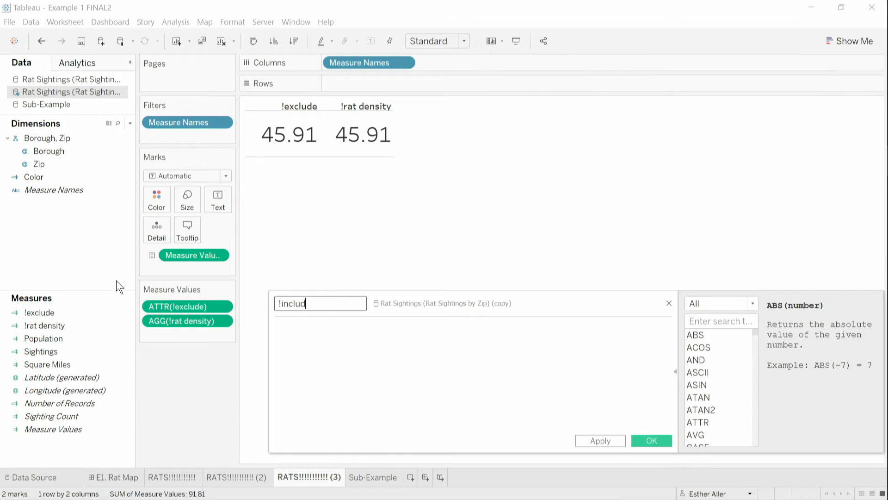
Define the !include formula as { INCLUDE [Borough] : [!rat density]} and apply the calculation.
key(Tab)
text({ in)
key(Return)
text(bo)
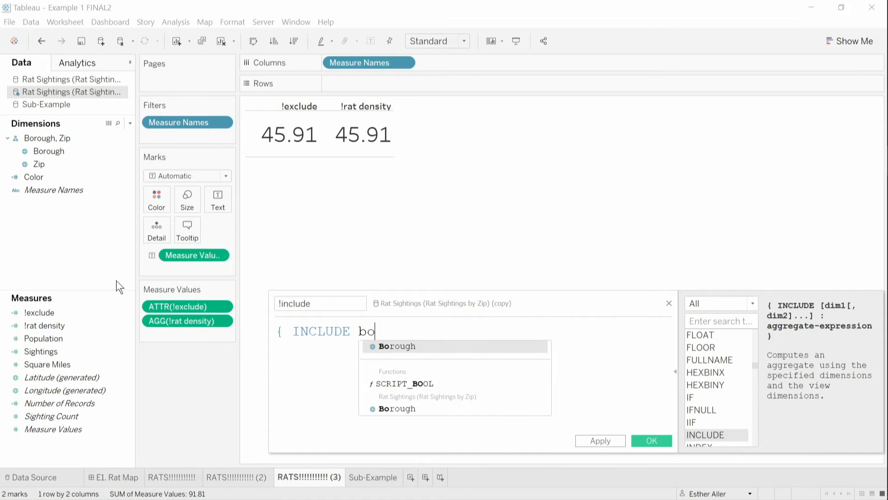
key(Return)
text(: [!rat)
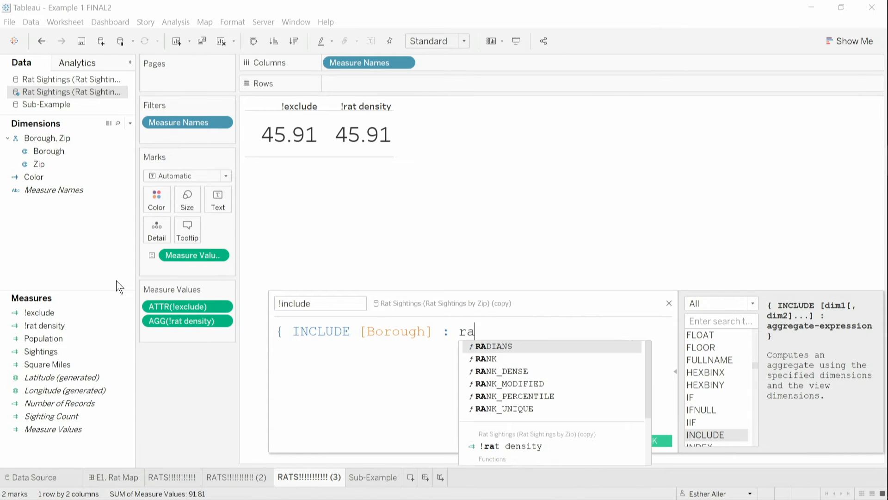
key(Return)
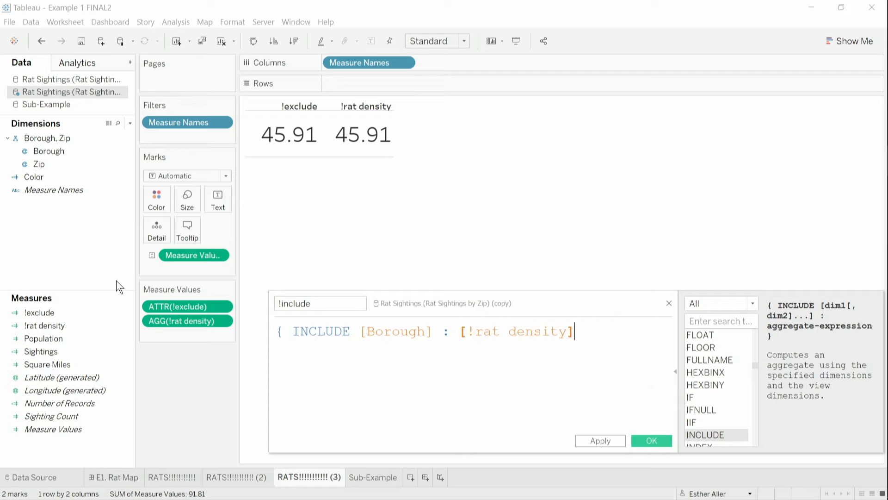
text(})
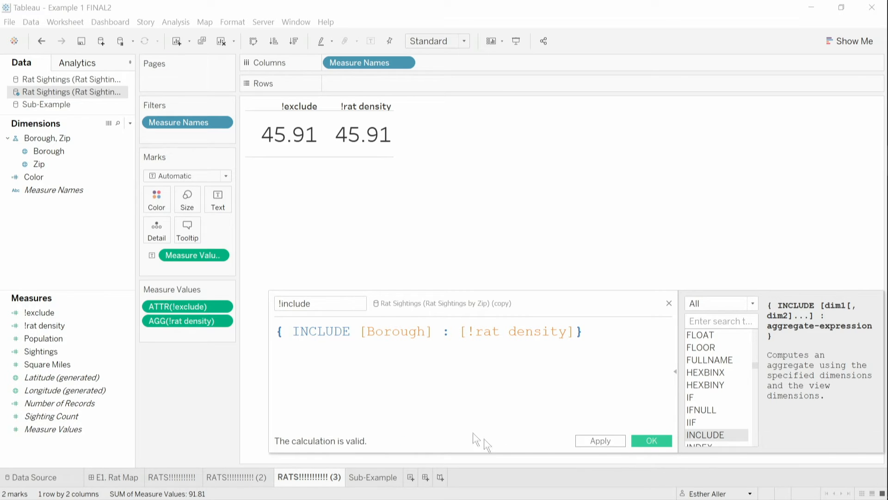
click(593, 441)
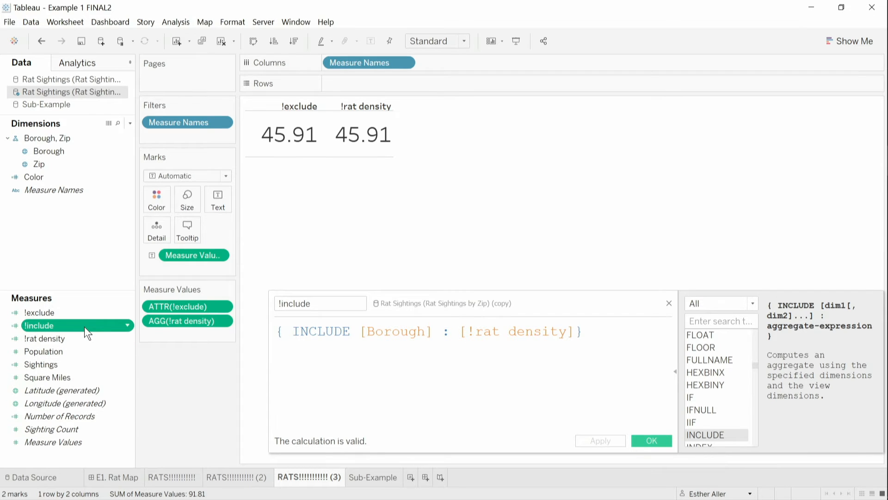
Add !include to the table's measure values aggregated as MAX, and close the calculation editor.
drag(84, 326, 163, 335)
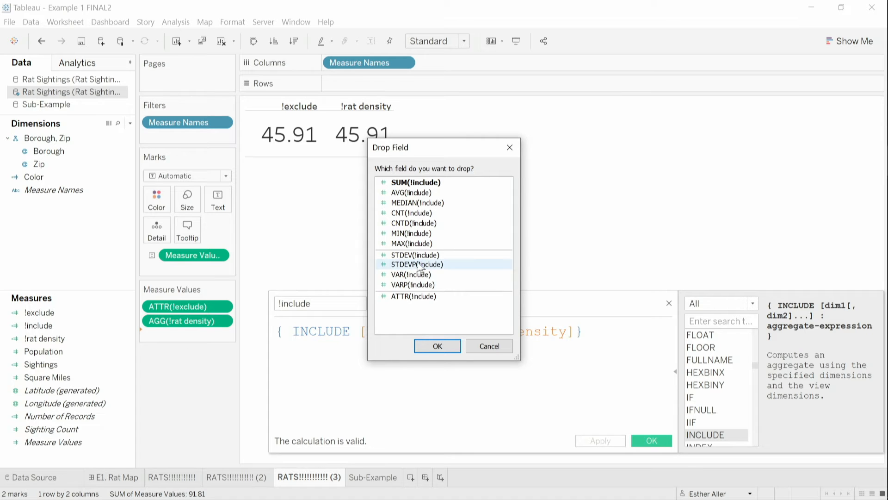
click(443, 243)
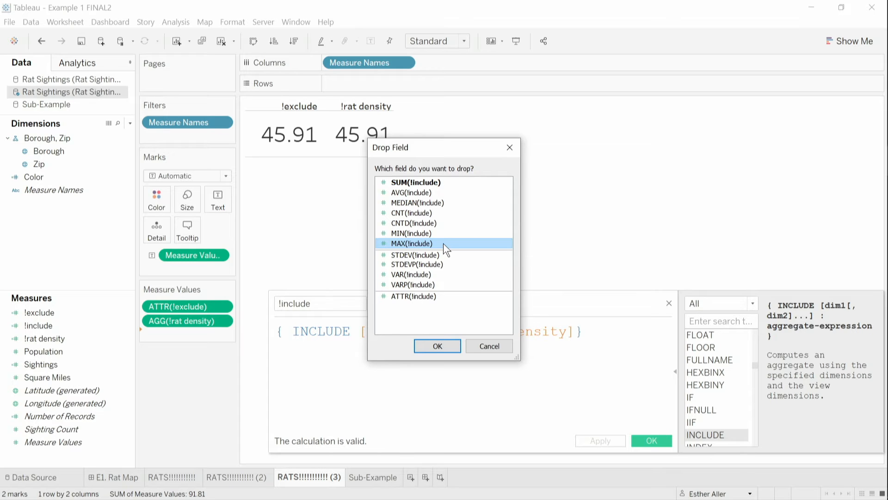
click(438, 344)
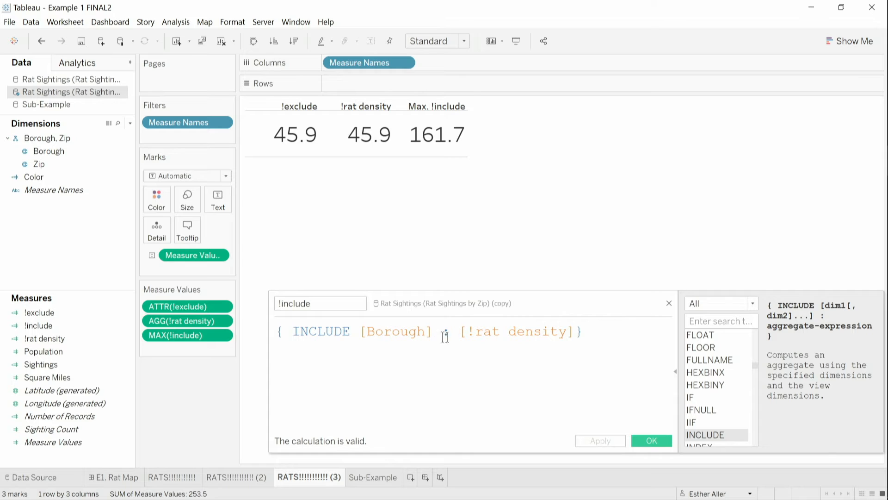
click(668, 304)
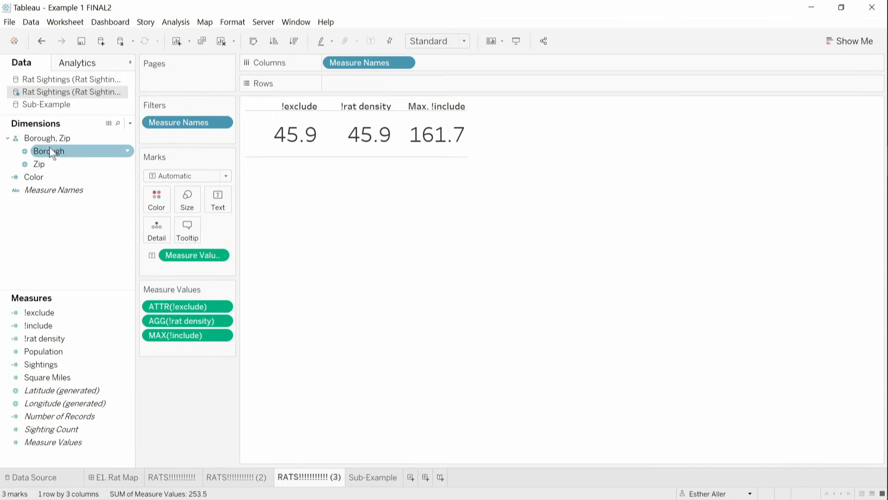
Put Borough back on the rows, and highlight the Max. !include column briefly to compare it with the other measures.
drag(53, 147, 343, 94)
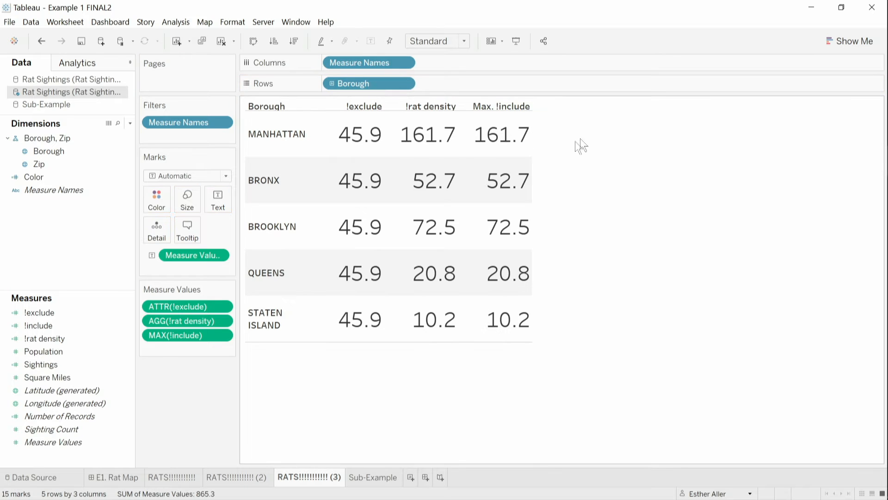
click(527, 105)
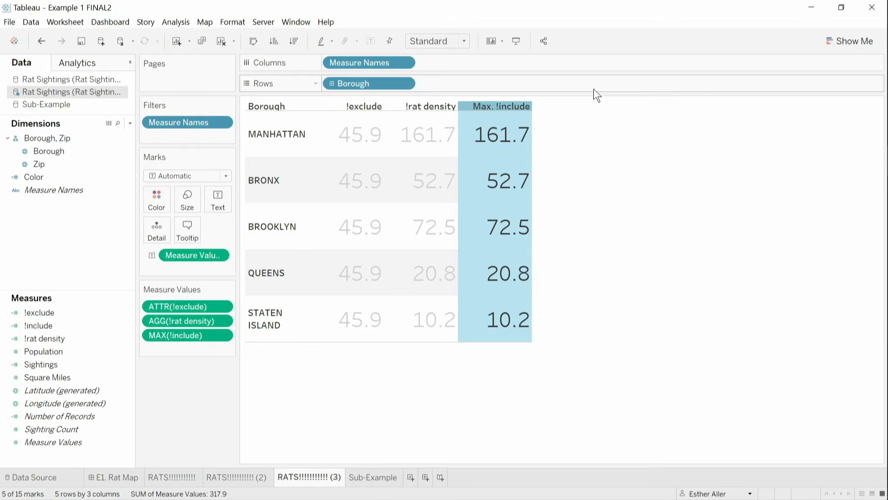
click(513, 104)
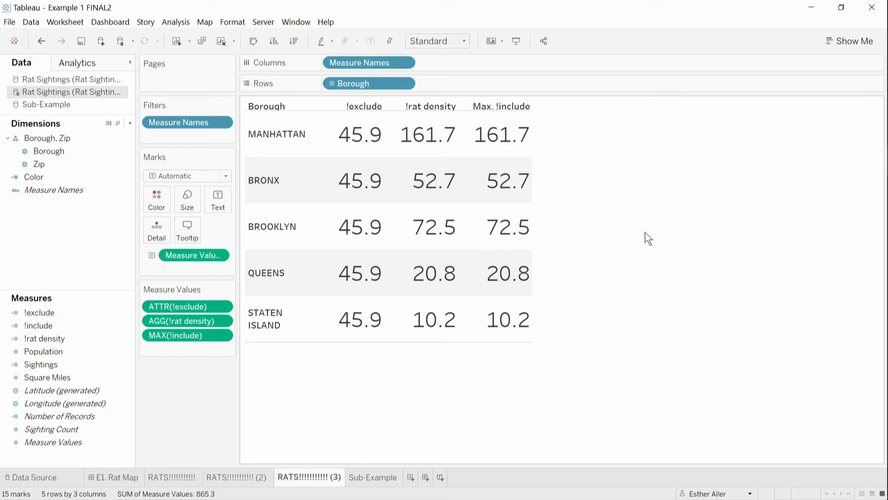
Open the !include calculation for editing and enlarge its formula text.
right_click(70, 325)
click(121, 137)
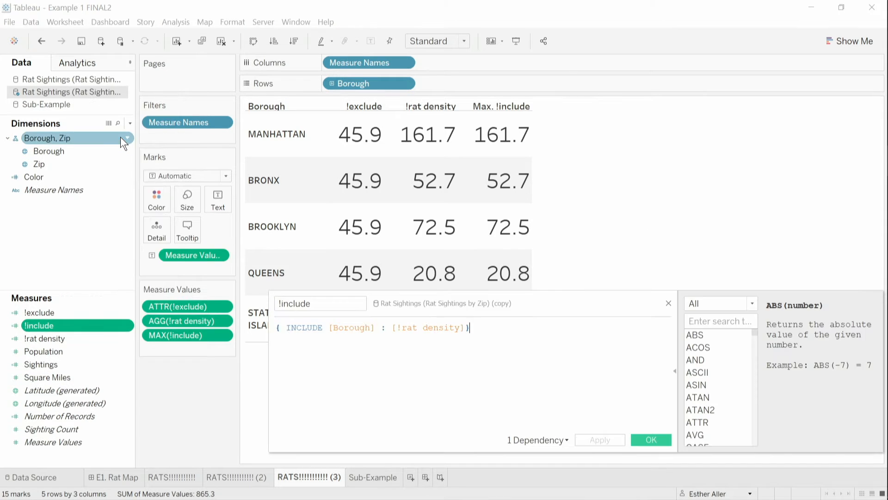
key(ctrl+plus)
key(ctrl+plus)
key(ctrl+plus)
key(ctrl+plus)
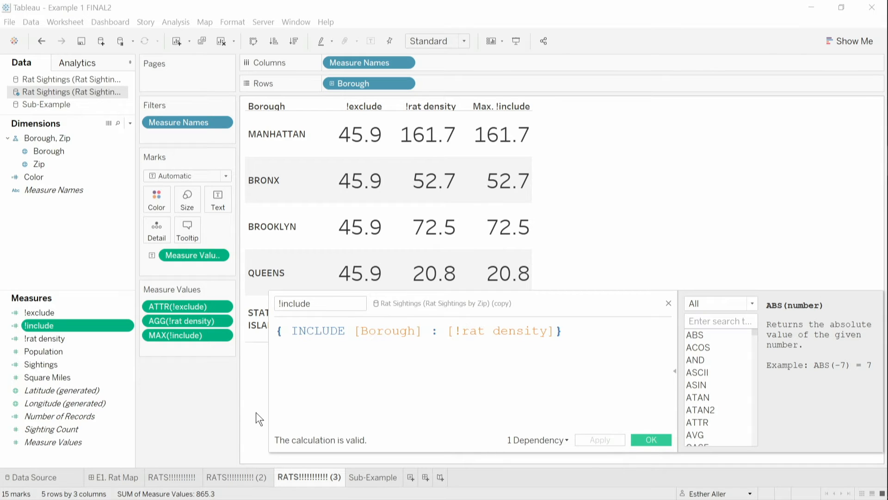
Add the line { EXCLUDE [Borough] : MAX( above the existing INCLUDE expression in the !include formula.
key(Home)
key(Return)
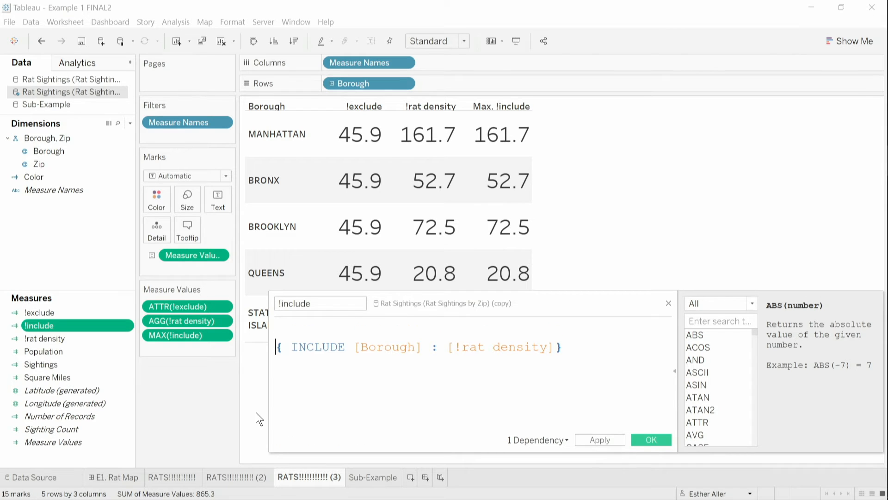
text({ EX)
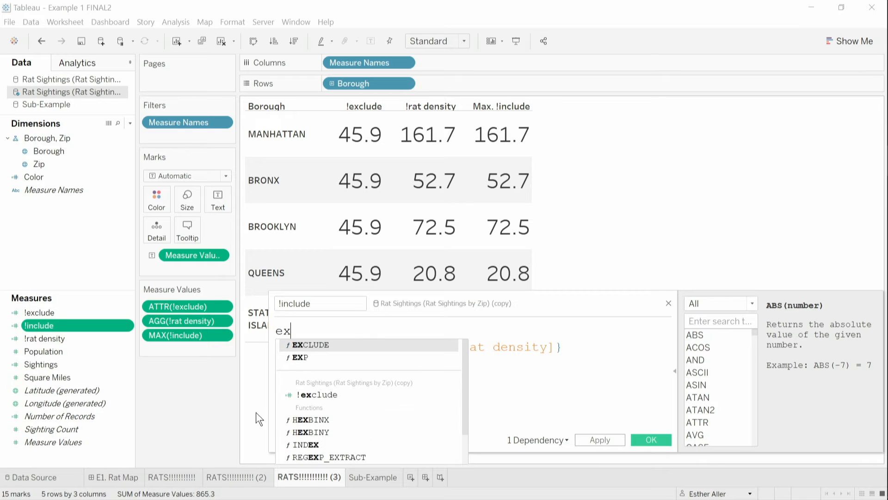
key(Return)
text(bo)
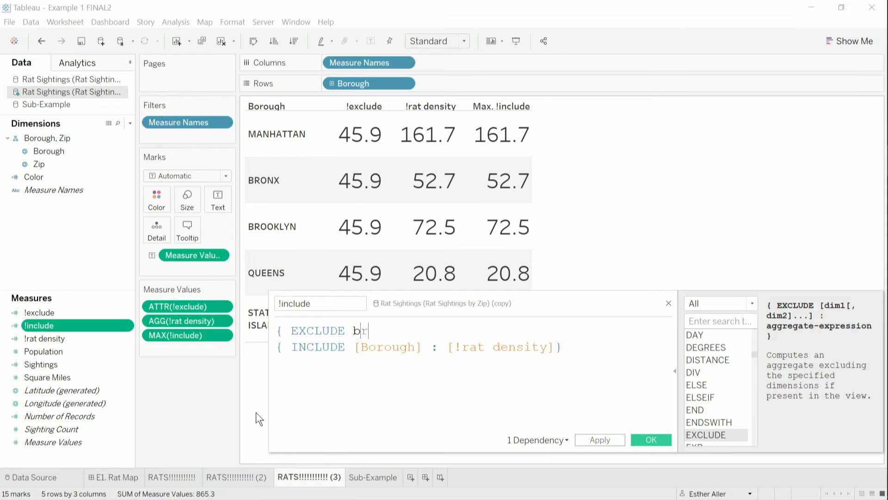
key(Return)
text(: MAX()
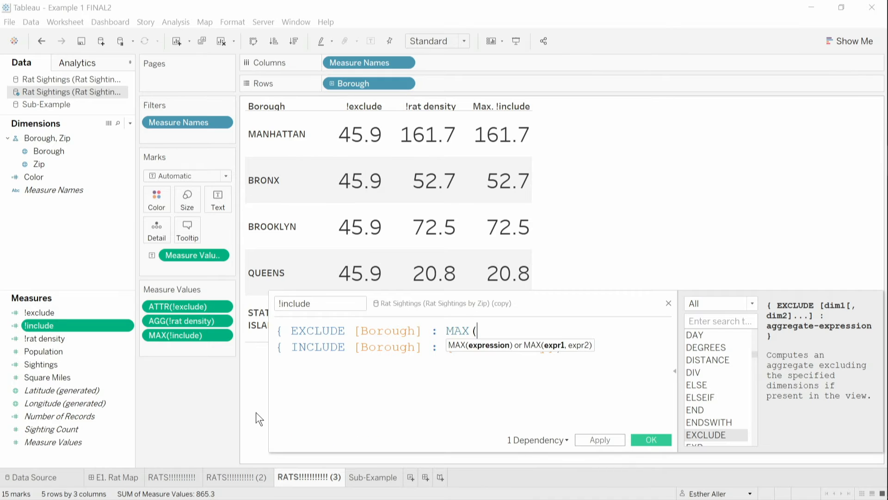
Indent the nested INCLUDE expression, close the outer expression with )} on a new line, and save the !include calculation.
key(Right)
key(Tab)
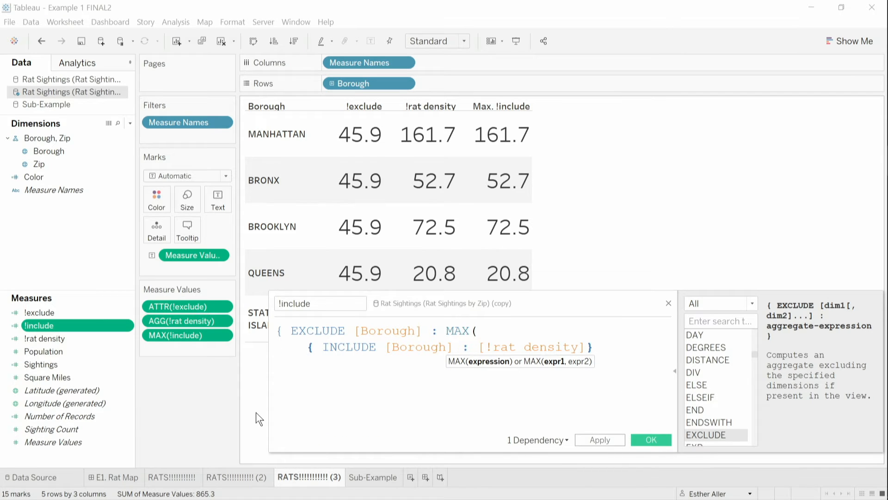
key(End)
key(Return)
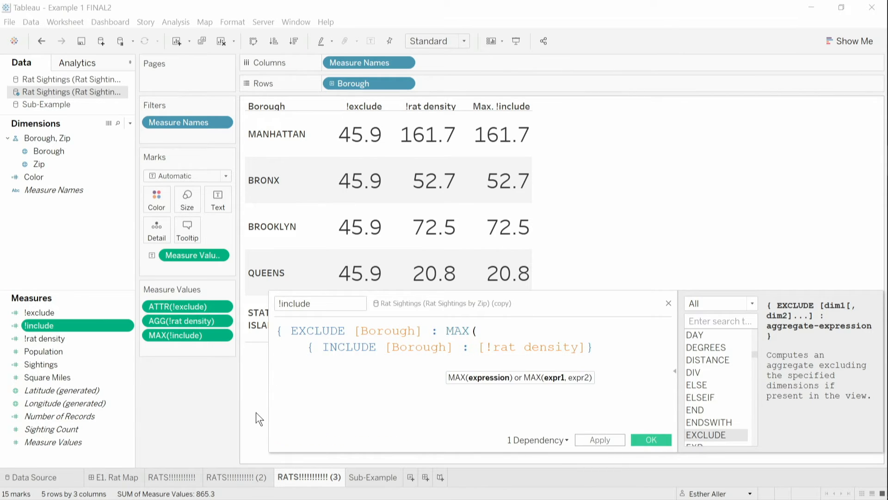
text()})
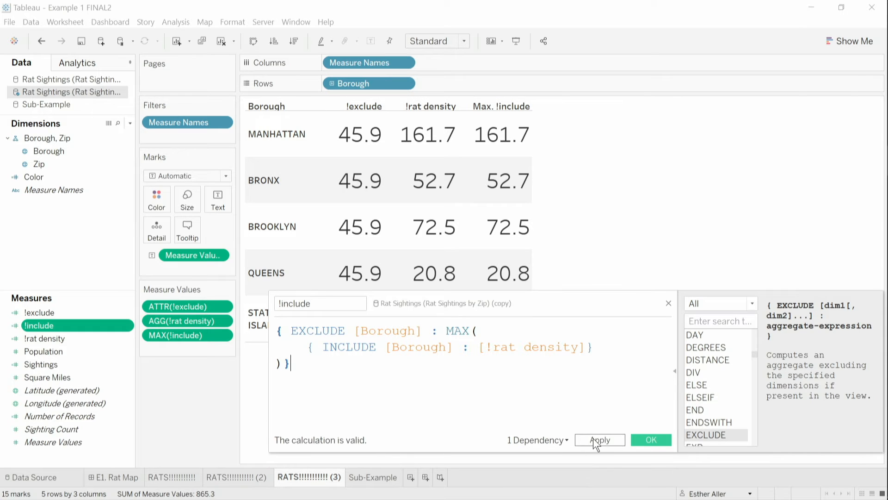
click(594, 439)
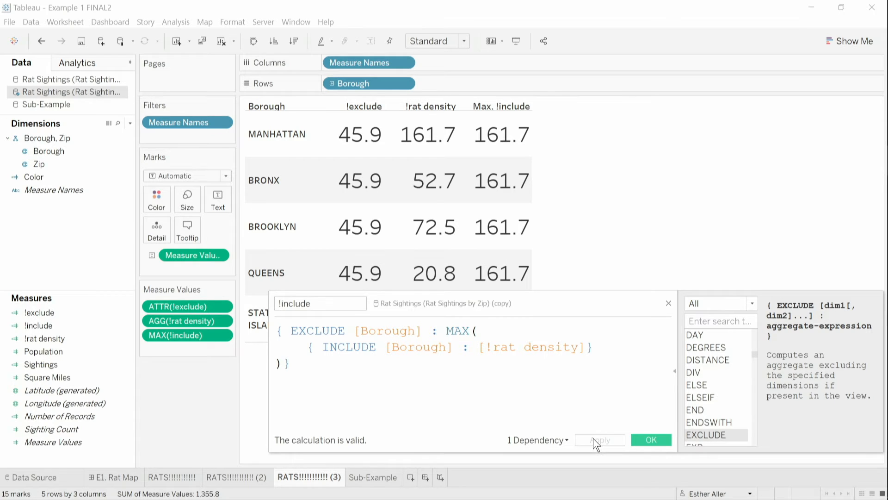
click(656, 443)
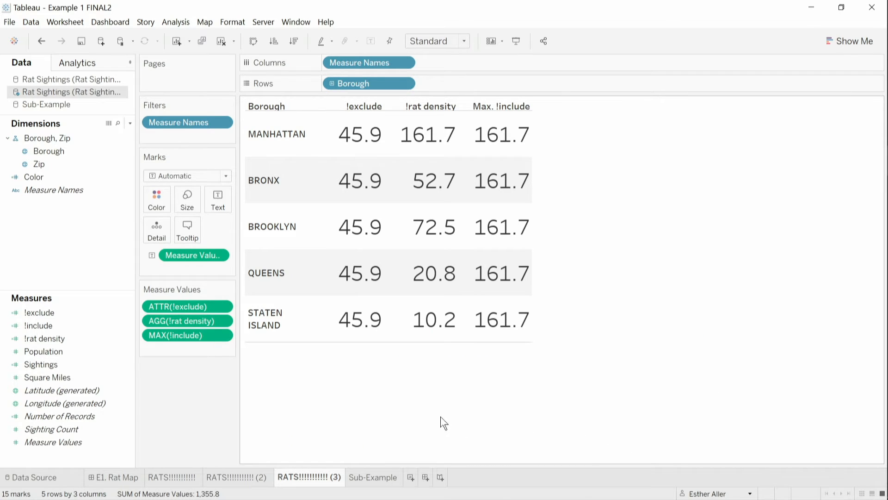
On the RATS!!!!!!!!!!! zip code map, color the Zip layer by !rat density in place of SUM(Sightings).
click(230, 479)
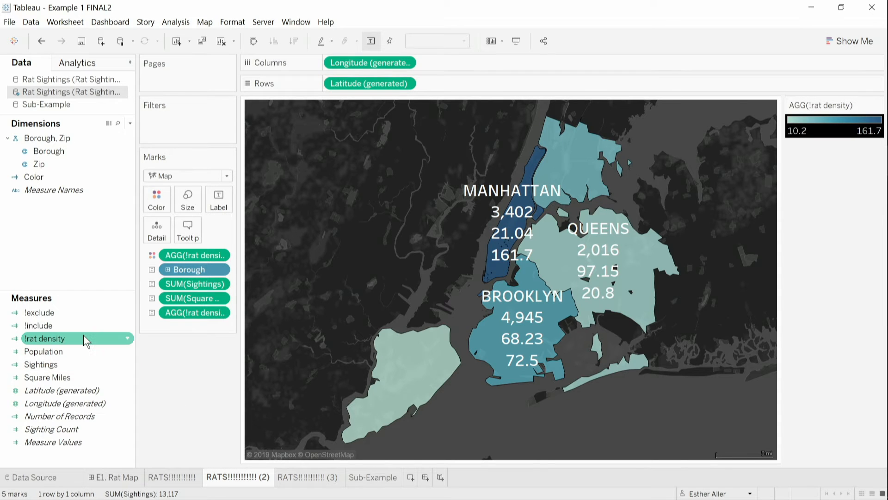
click(172, 477)
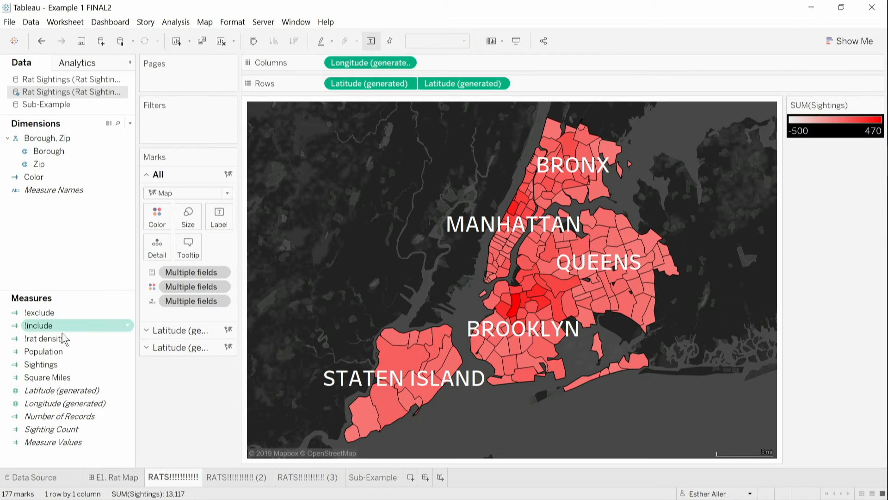
drag(63, 340, 154, 336)
click(160, 347)
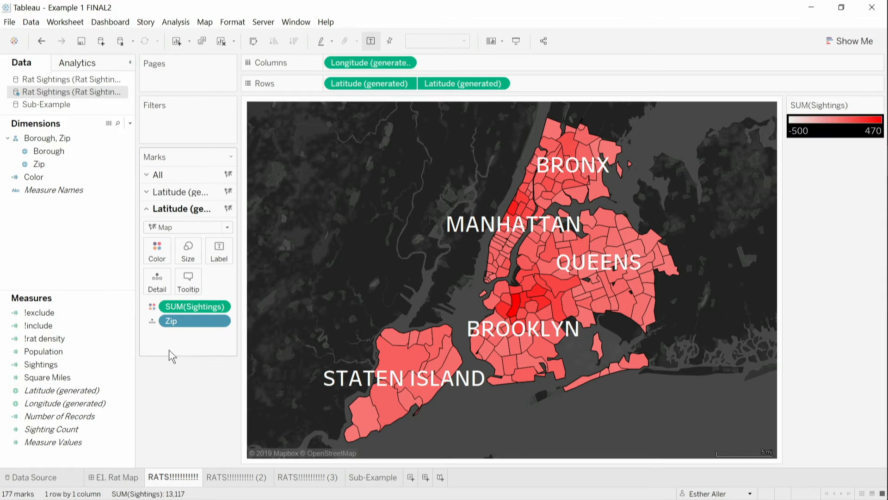
drag(71, 340, 210, 301)
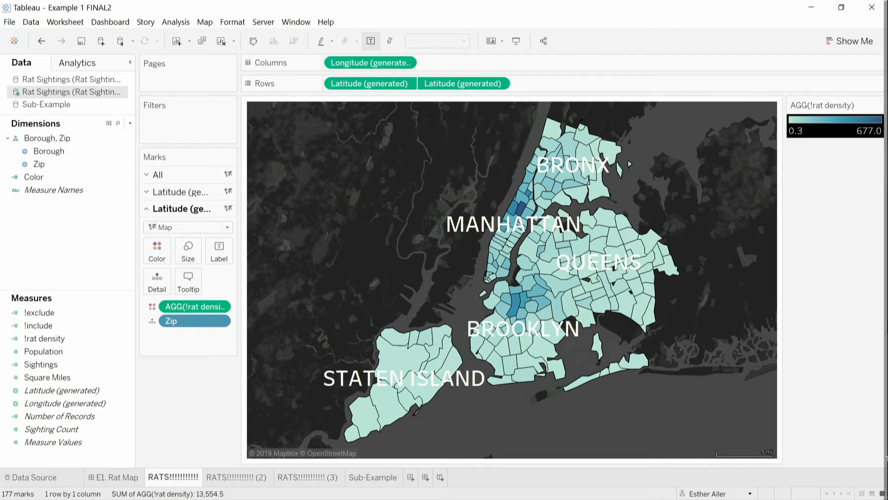
Switch to the Example 2 power plant workbook and examine the quick table calculation options on the distinct count of Power Plant.
mouse_move(867, 162)
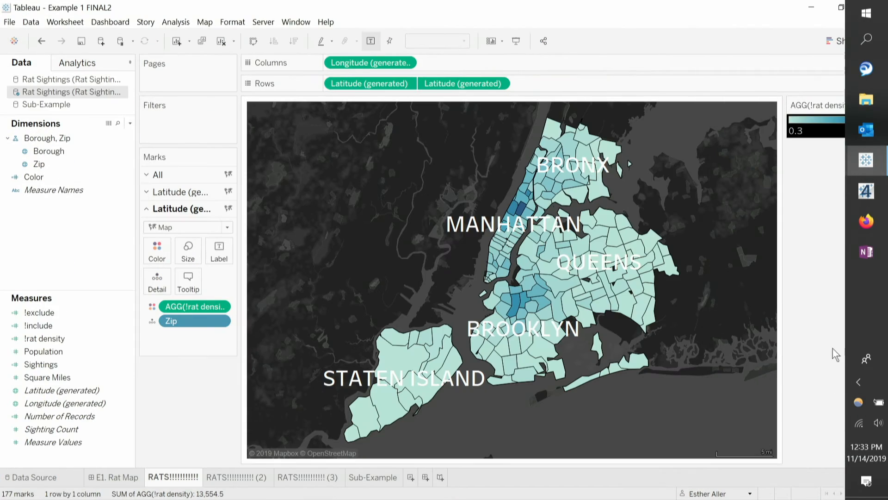
click(812, 7)
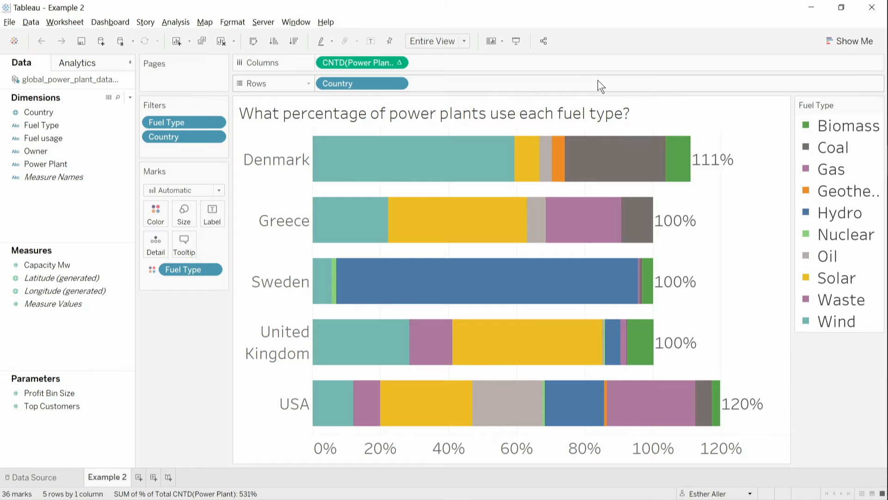
click(399, 63)
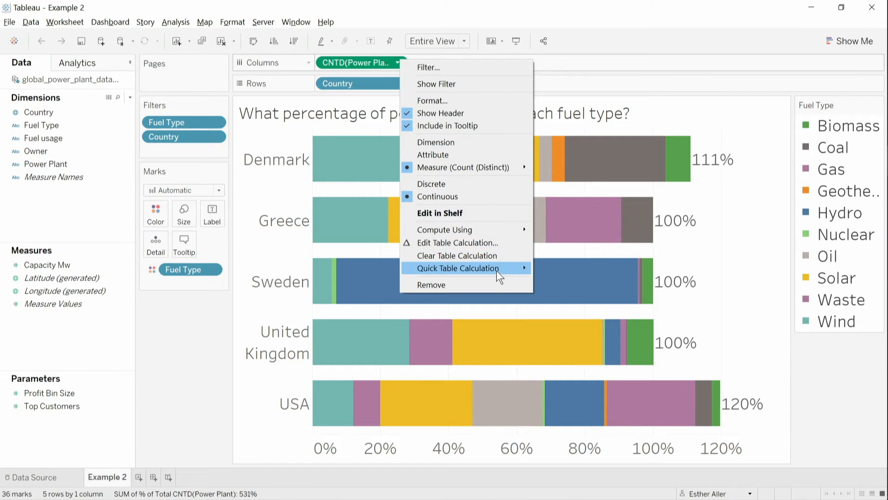
mouse_move(496, 269)
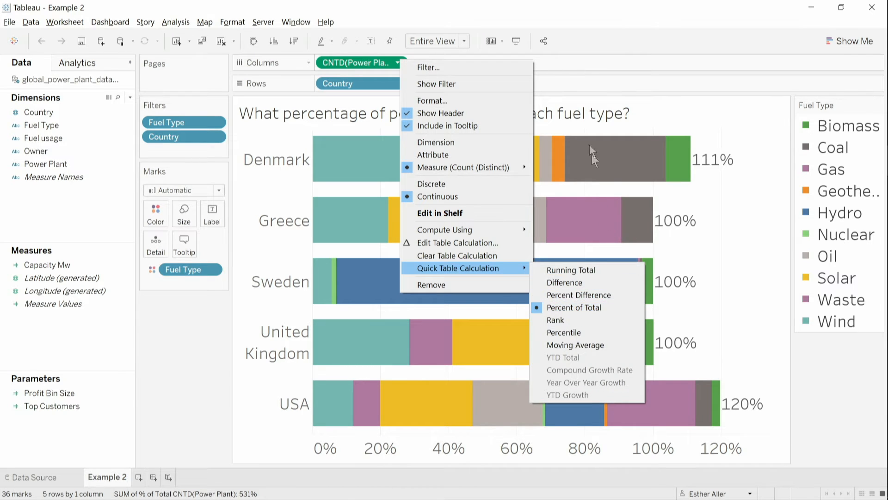
click(564, 63)
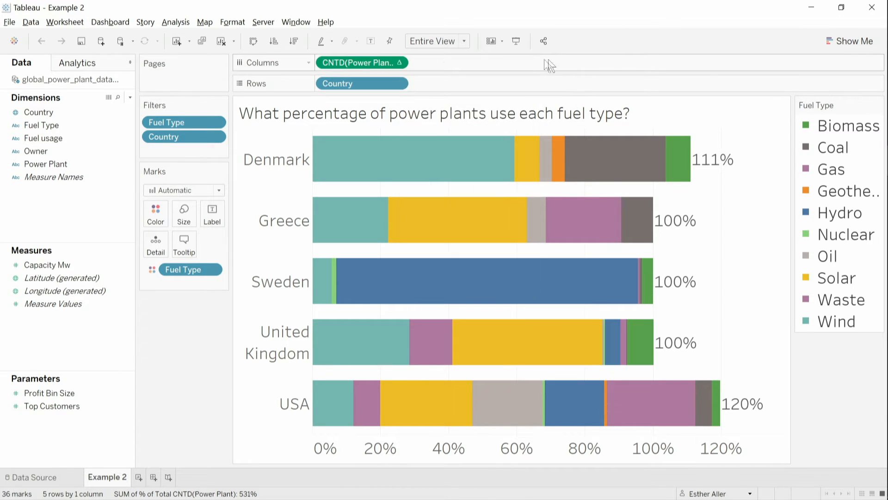
click(413, 63)
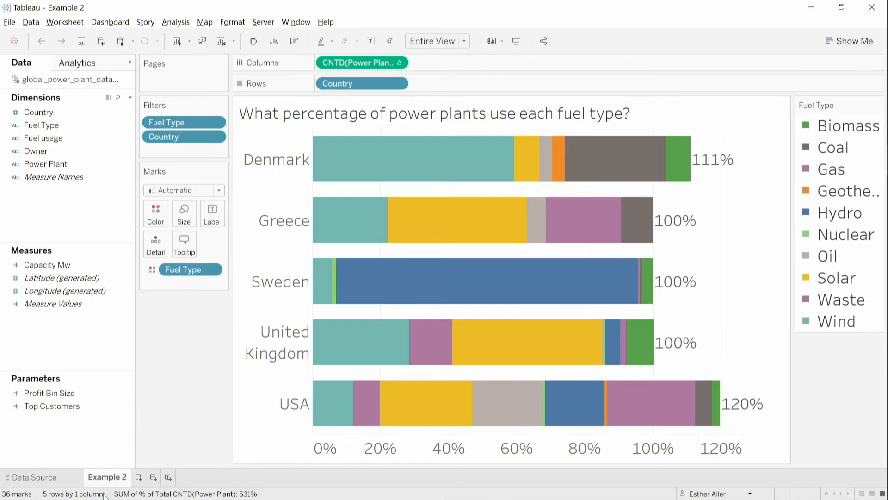
Duplicate the Example 2 sheet as a crosstab and nest Fuel Type under Country on Rows.
right_click(111, 477)
click(161, 381)
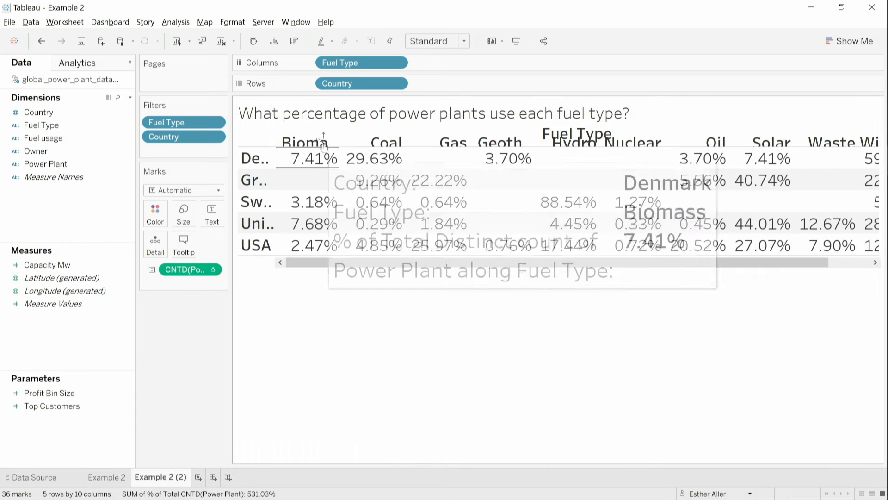
drag(356, 61, 434, 83)
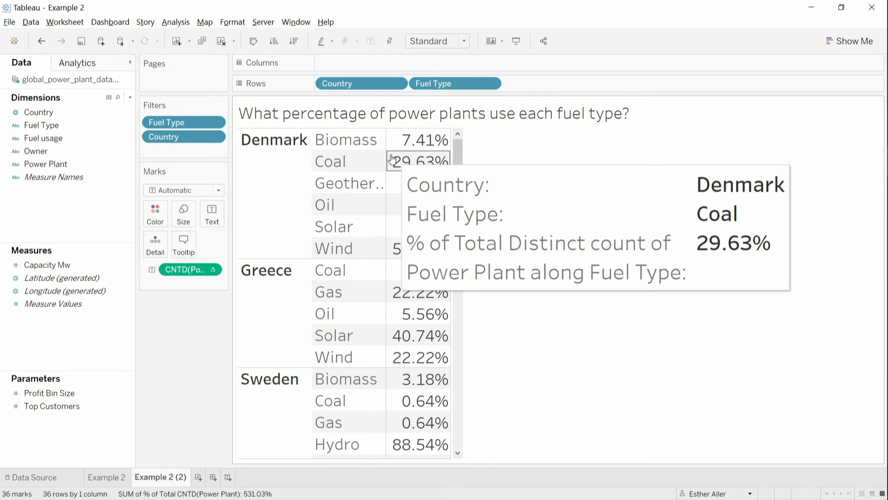
Widen the Fuel Type and Country columns of the crosstab so the full fuel names fit.
drag(435, 167, 414, 155)
click(313, 165)
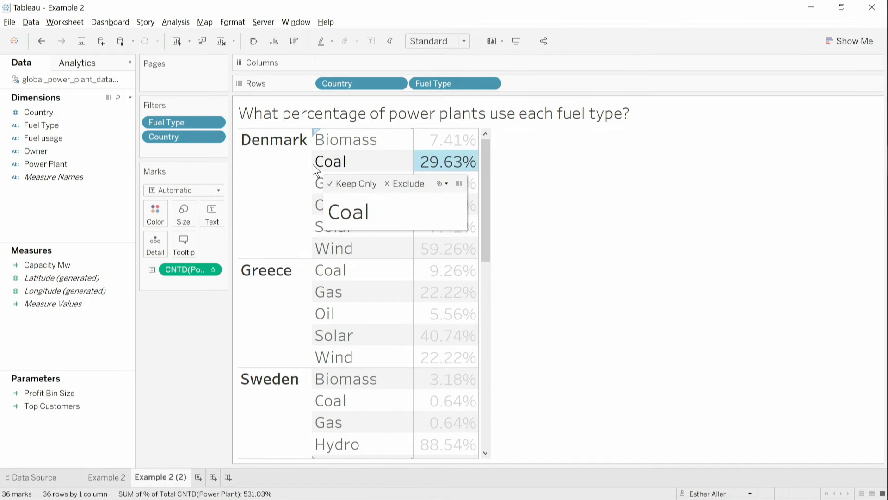
drag(313, 165, 323, 172)
click(337, 167)
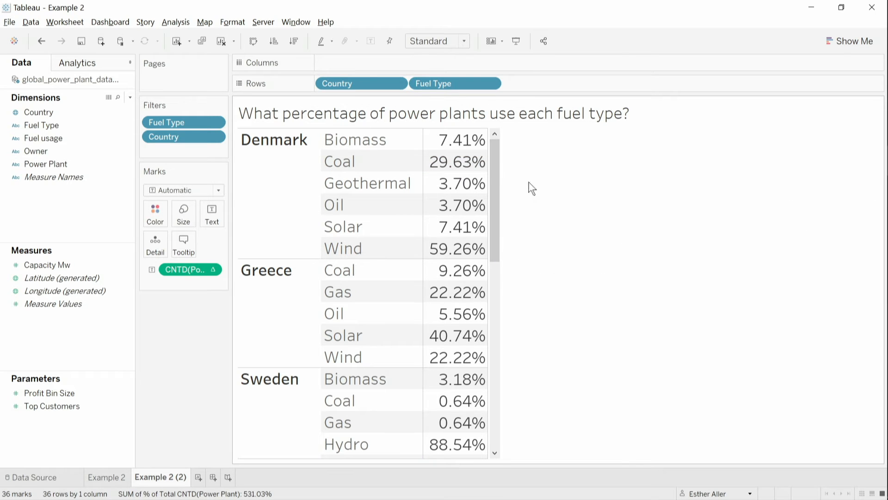
Try Fuel Type ahead of Country on Rows, inspect the Biomass group, and restore Country as the outer field.
drag(444, 84, 318, 85)
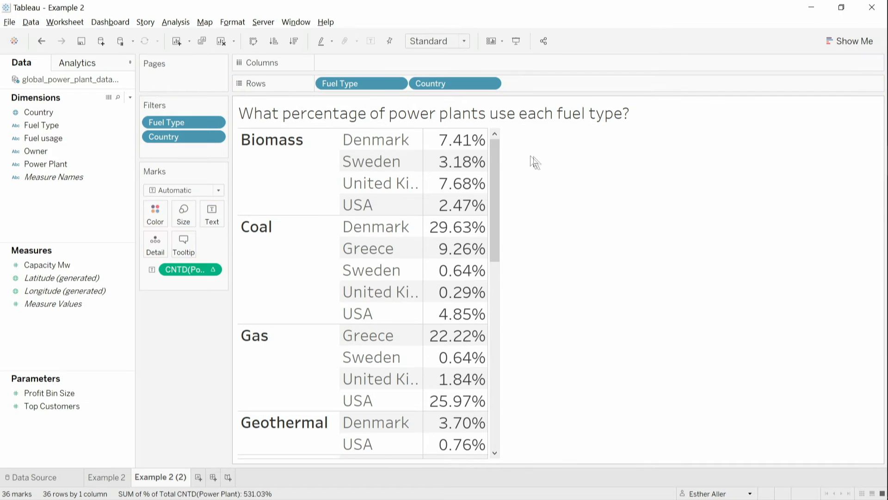
click(279, 171)
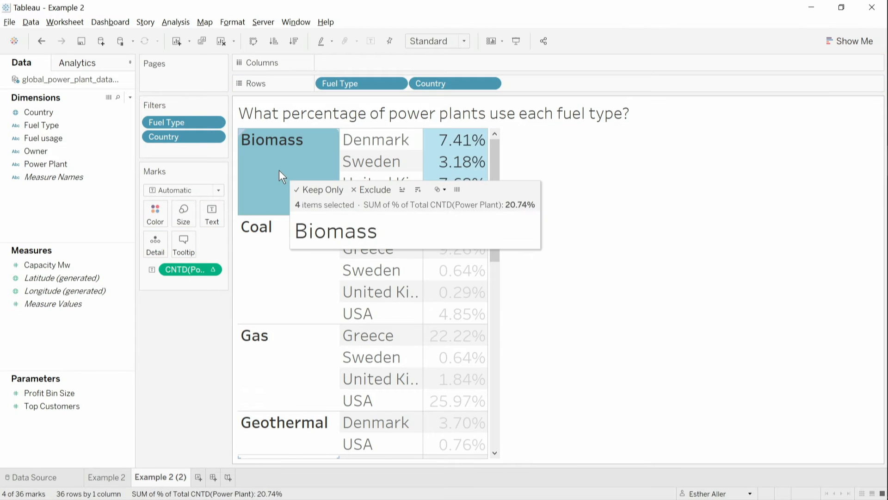
click(279, 170)
drag(348, 83, 510, 84)
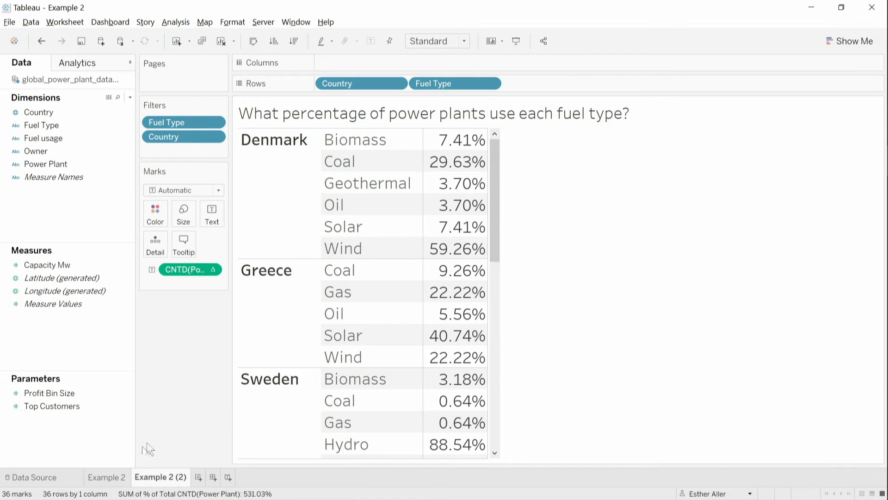
Compare the crosstab with the Example 2 bar chart, and keep only the USA rows in the crosstab.
click(121, 477)
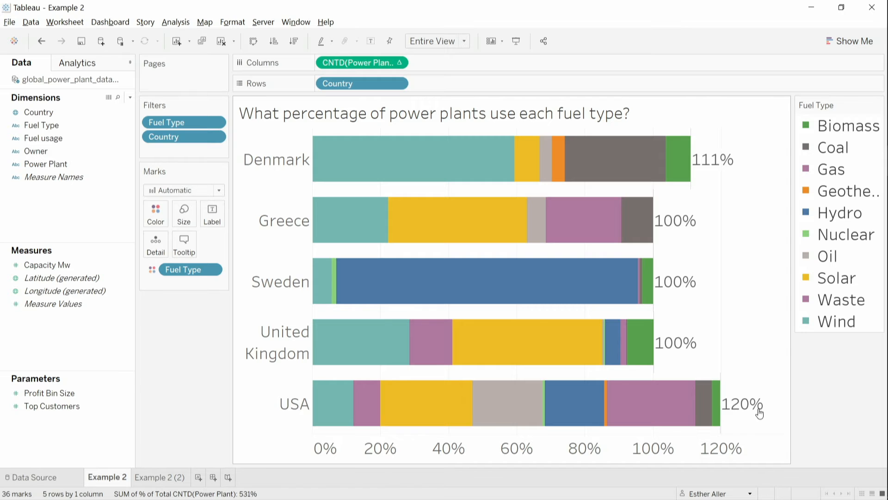
click(153, 476)
scroll(360, 245, down, 5)
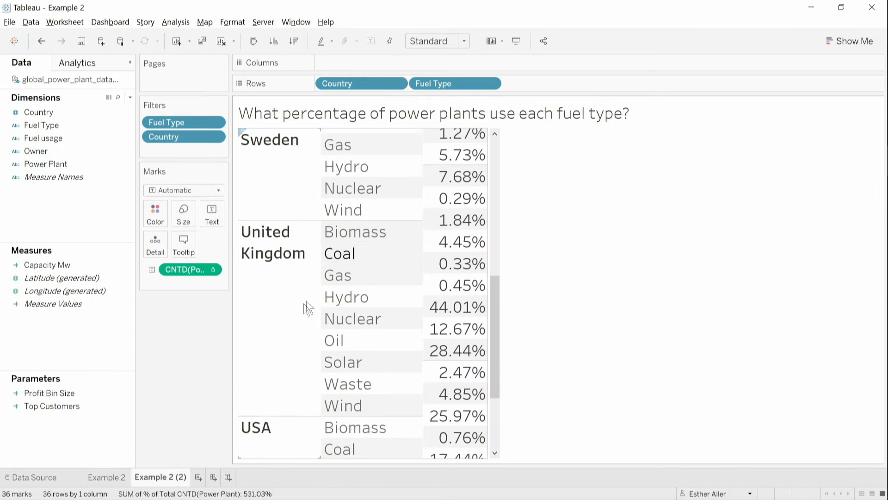
click(260, 408)
mouse_move(300, 397)
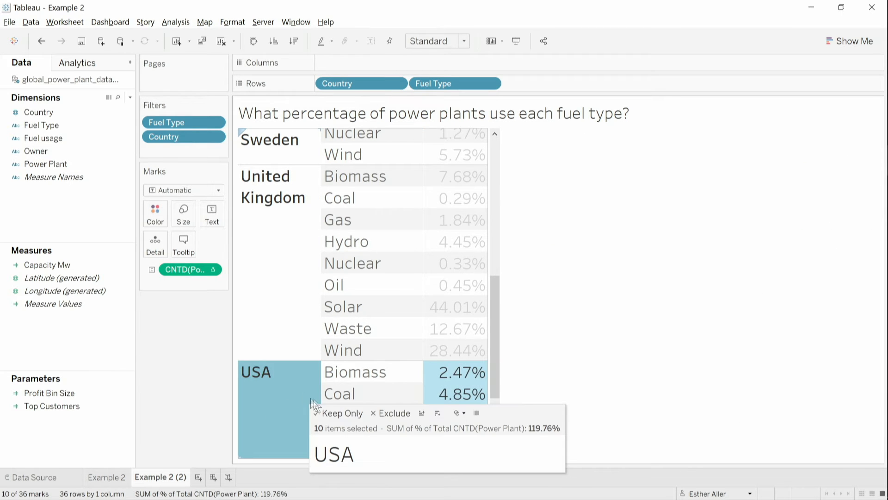
click(342, 412)
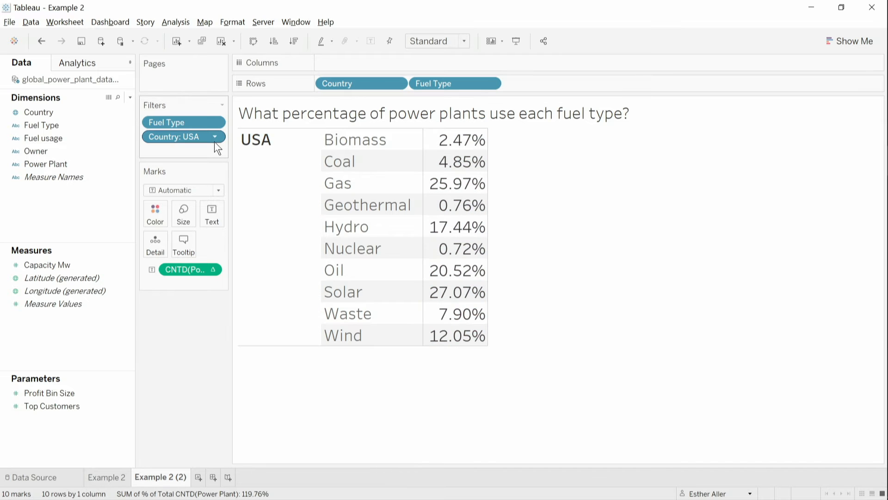
Check the Fuel Type filter's excluded values and remove that filter from the crosstab.
right_click(204, 122)
click(237, 125)
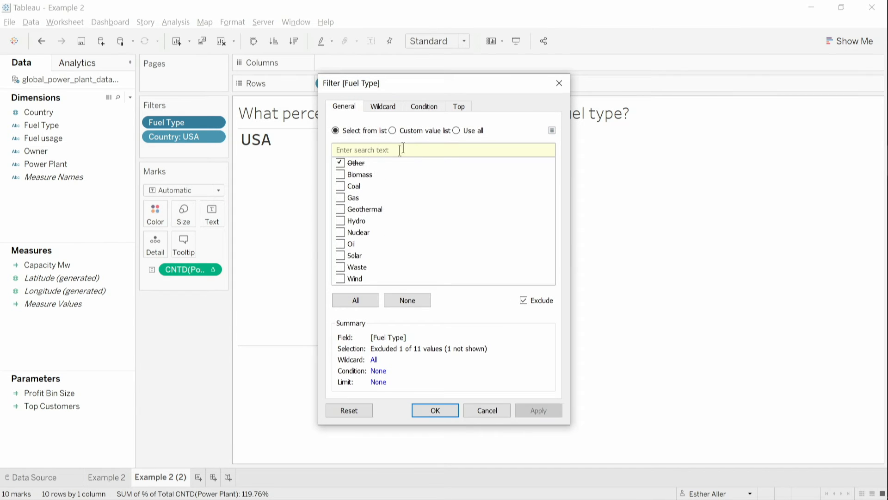
drag(435, 86, 670, 79)
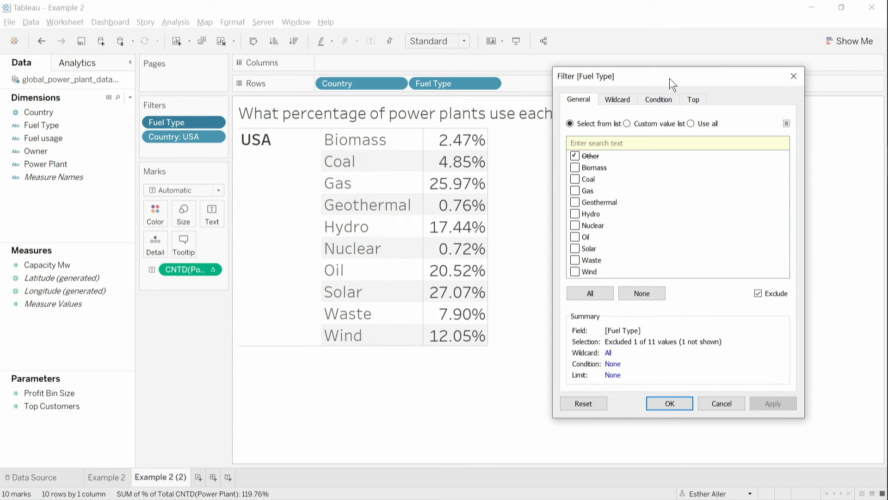
click(794, 77)
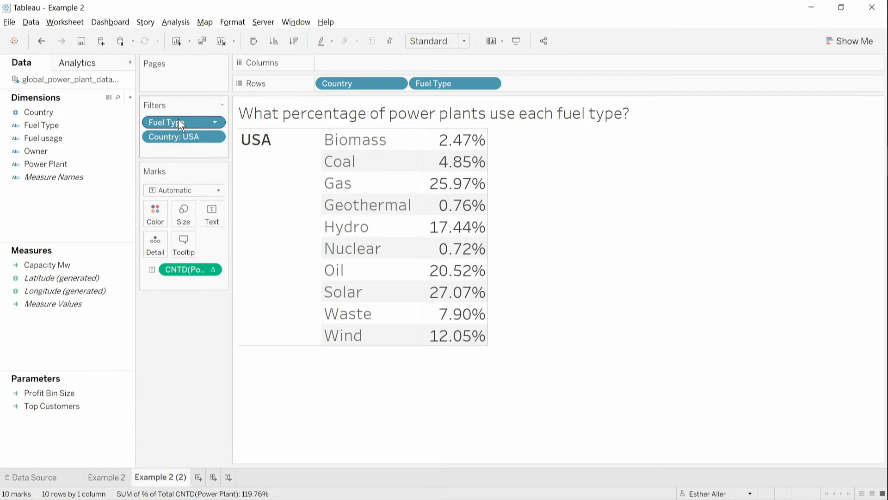
drag(179, 122, 165, 347)
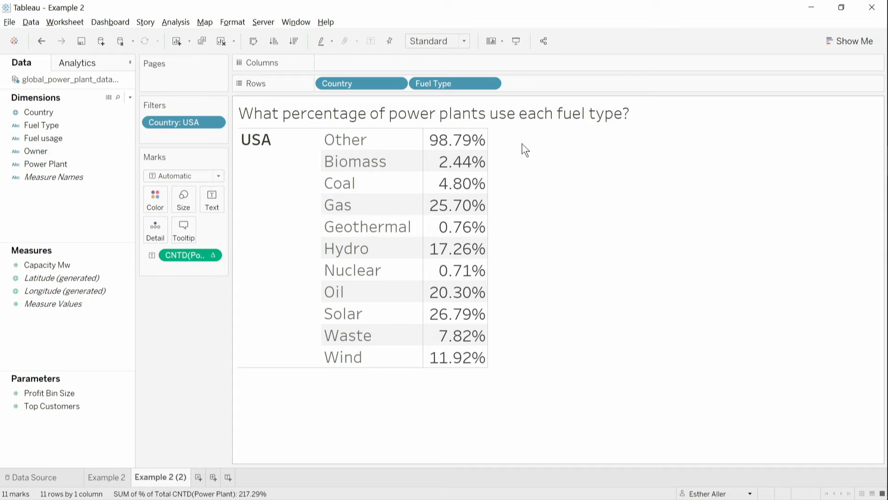
Examine the USA fuel-type percentages and their sum by selecting groups of values, and narrow the Country column.
mouse_move(473, 141)
drag(474, 141, 437, 141)
click(449, 254)
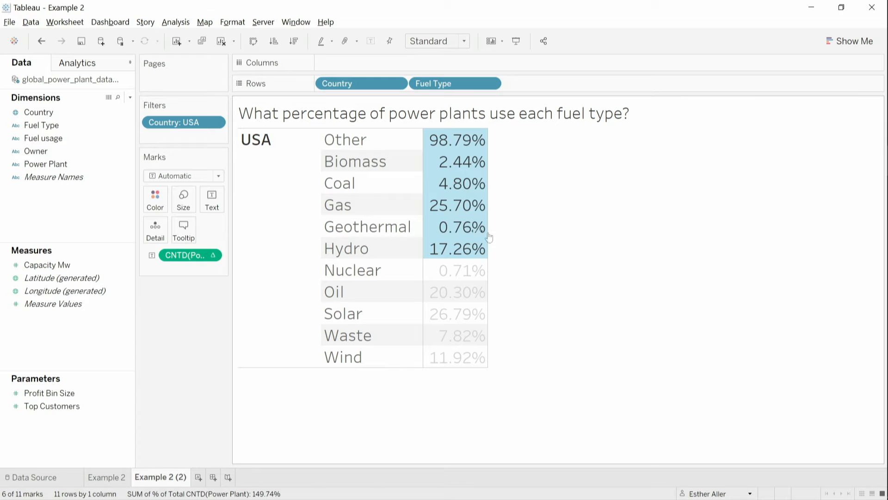
mouse_move(462, 231)
click(593, 191)
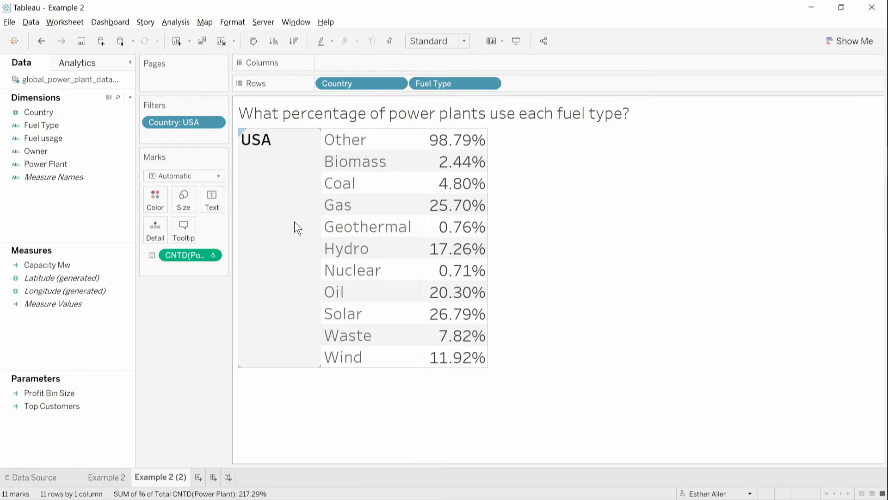
drag(317, 222, 298, 216)
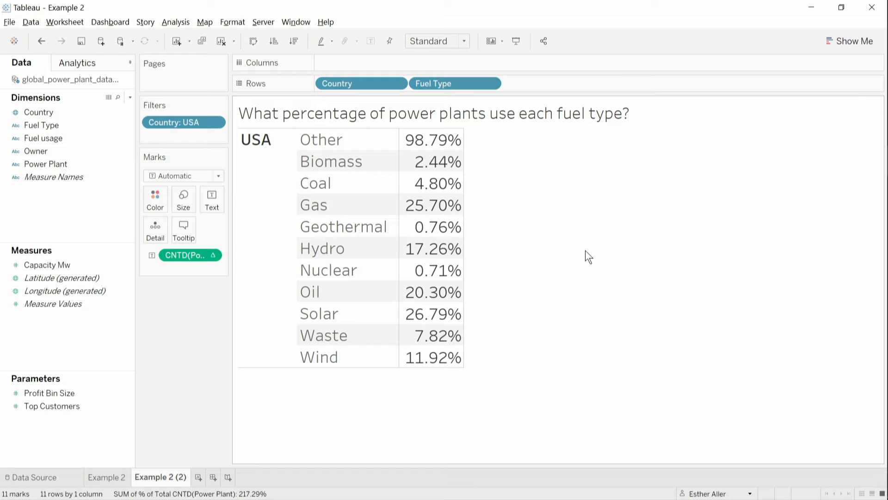
click(258, 218)
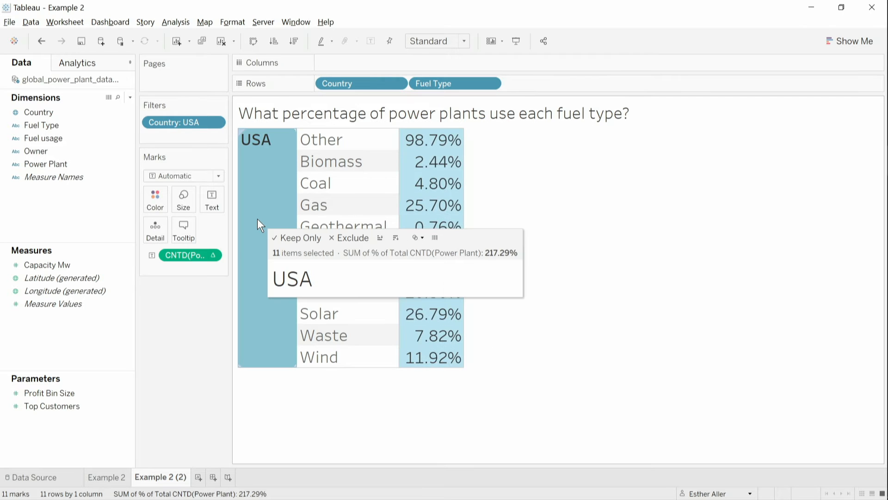
click(598, 216)
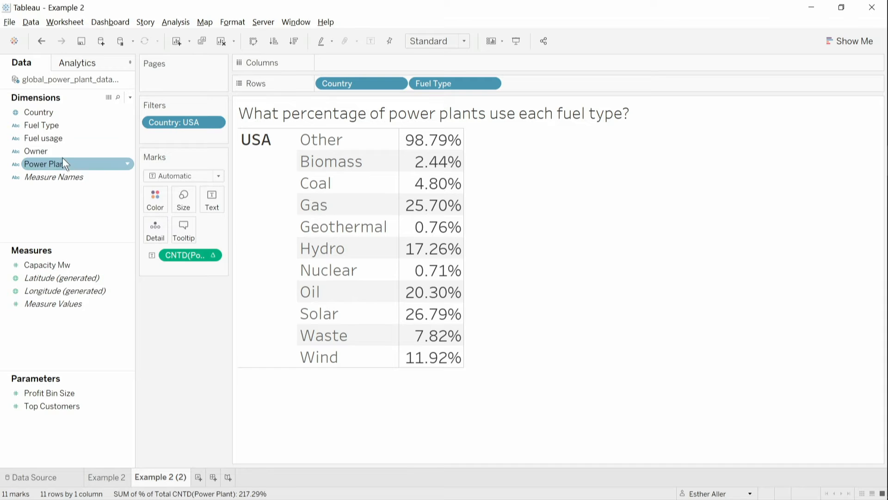
Add all Owner members ahead of Country on Rows, keep only AEP Generation Resources Inc, and adjust the column widths.
drag(58, 151, 326, 81)
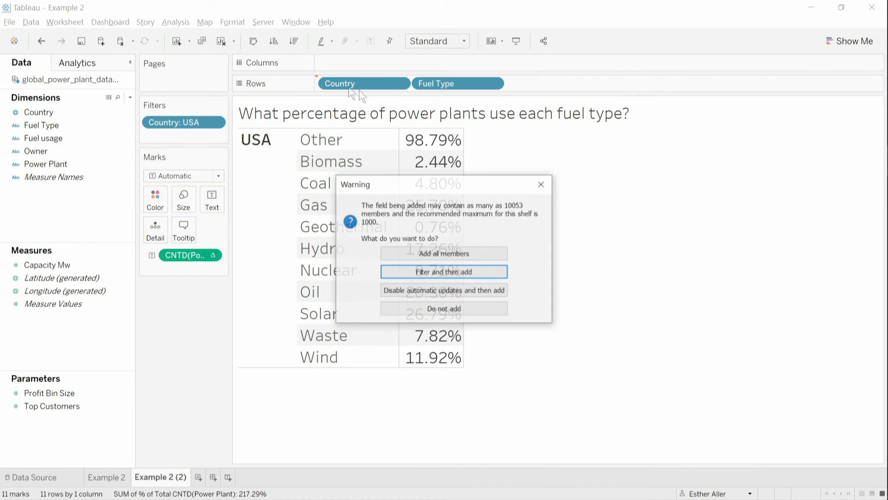
click(440, 252)
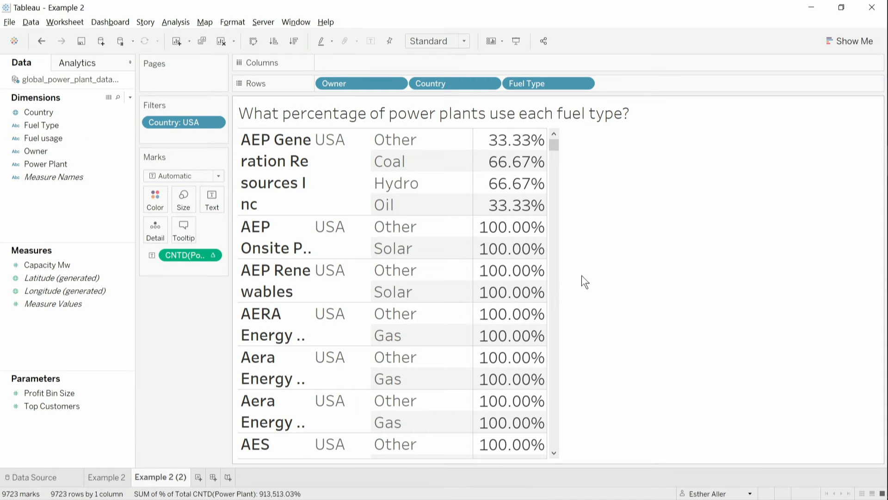
click(274, 165)
click(309, 183)
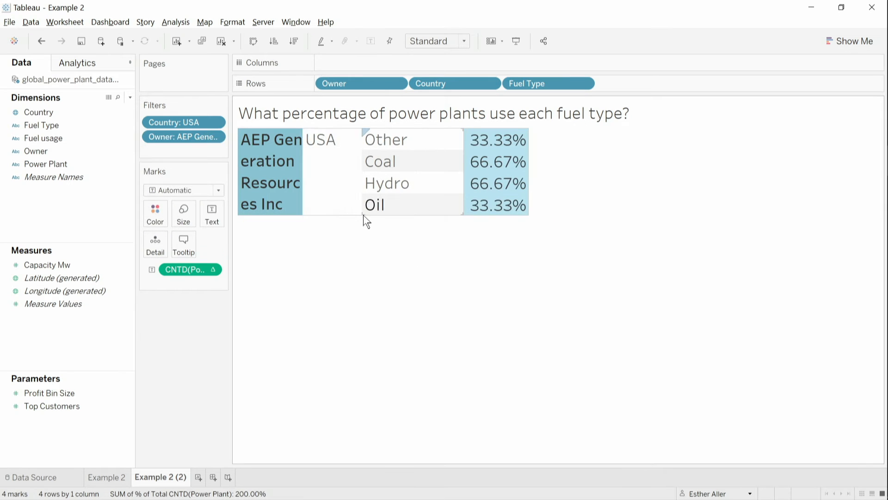
drag(301, 183, 362, 187)
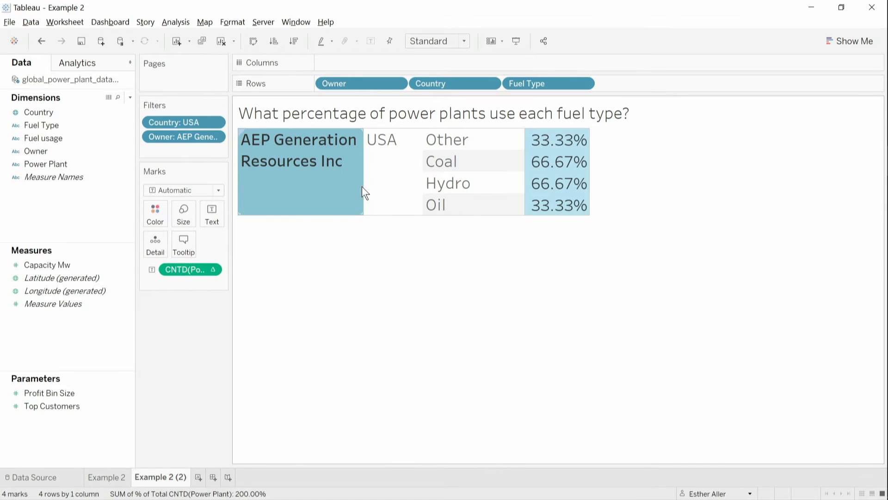
click(354, 306)
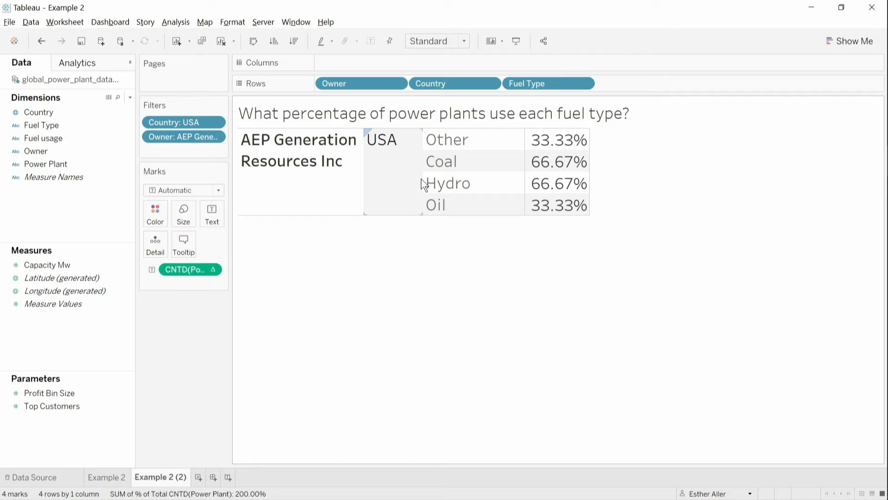
drag(423, 182, 417, 182)
Change the Power Plant percent-of-total aggregation to Count, and check the sum across the four fuel types before and after.
drag(577, 139, 532, 212)
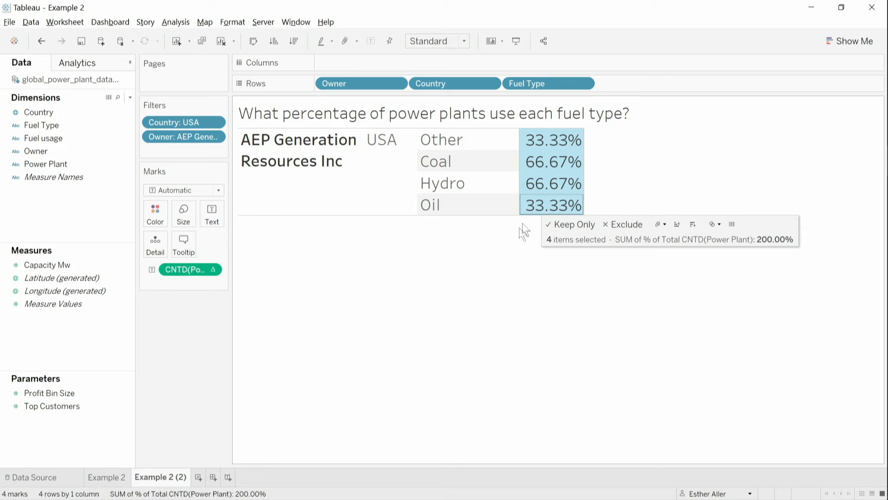
click(499, 271)
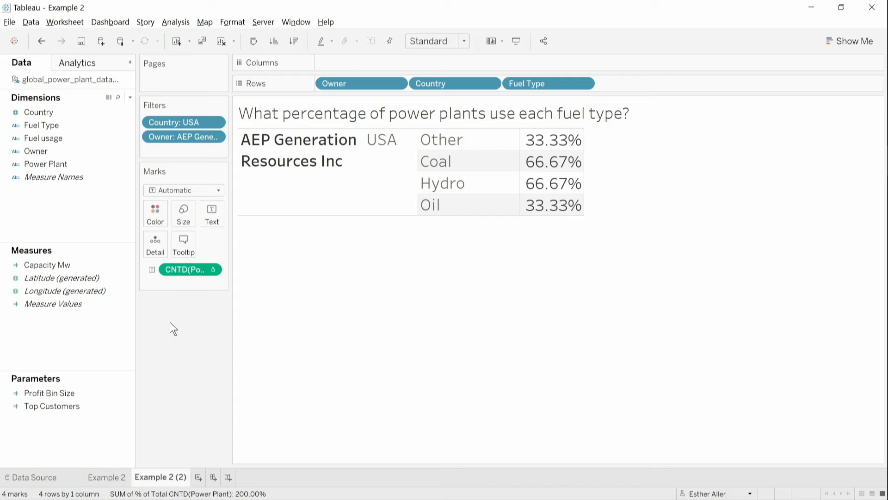
right_click(187, 272)
mouse_move(243, 363)
click(362, 394)
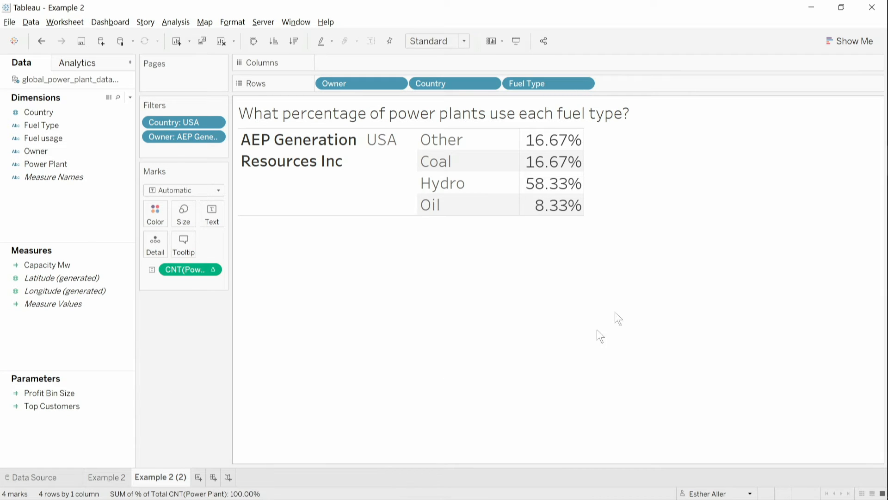
drag(571, 134, 544, 209)
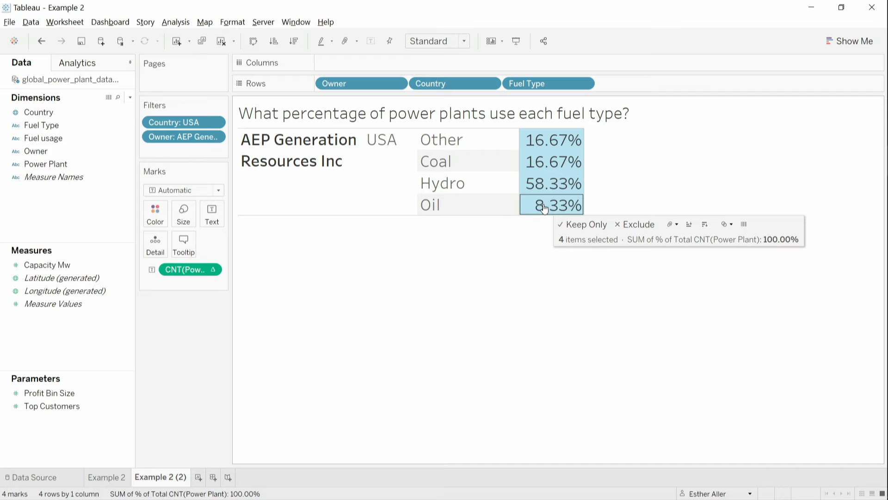
click(496, 323)
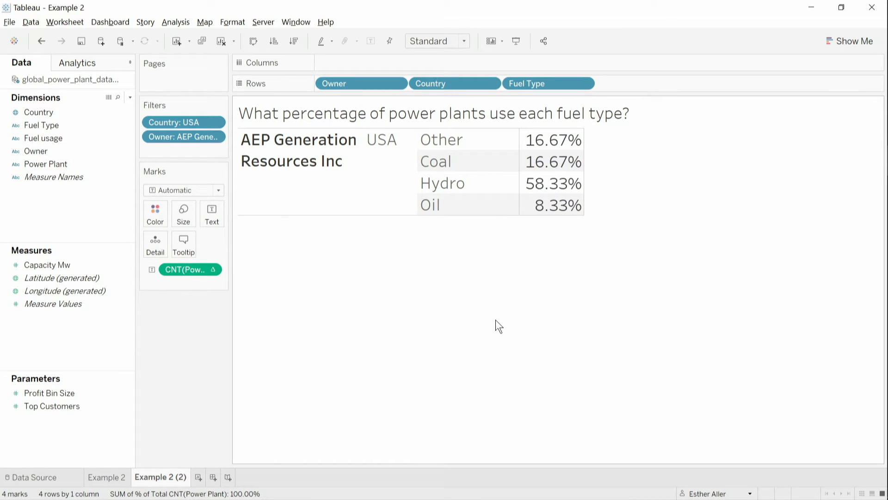
Set the Power Plant aggregation back to Count (Distinct), and widen the Marks card and the Country column.
drag(230, 253, 258, 259)
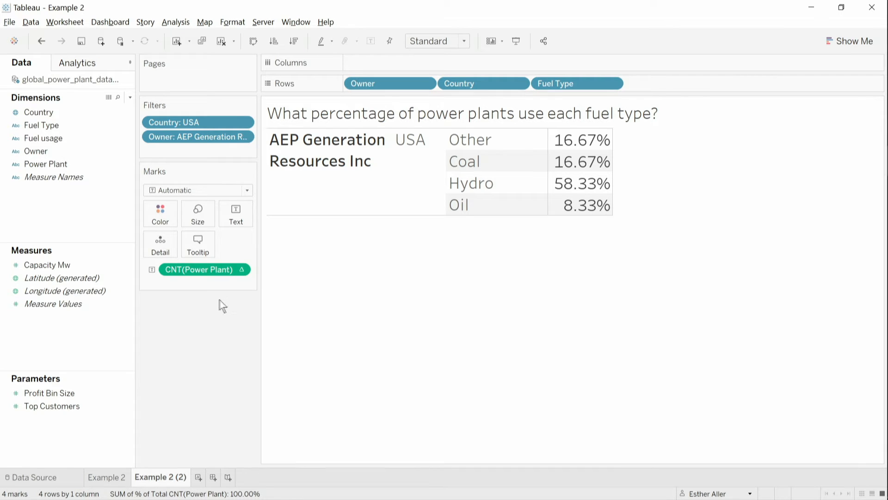
right_click(225, 268)
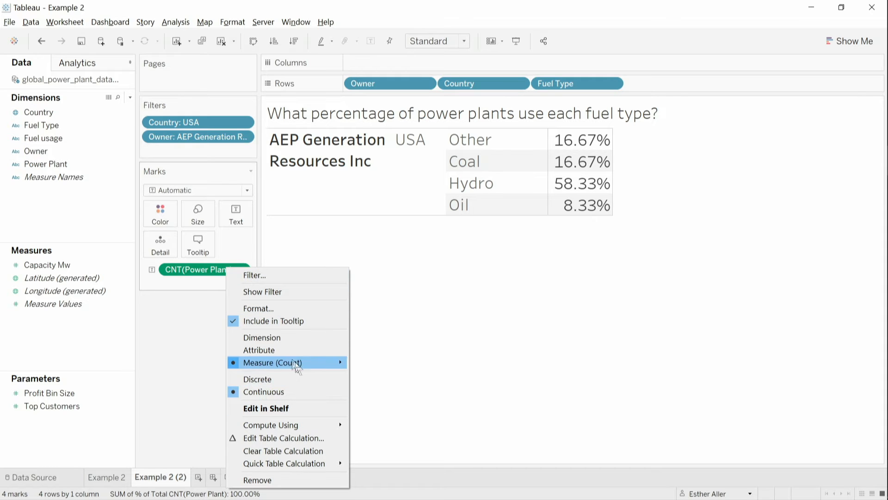
mouse_move(317, 365)
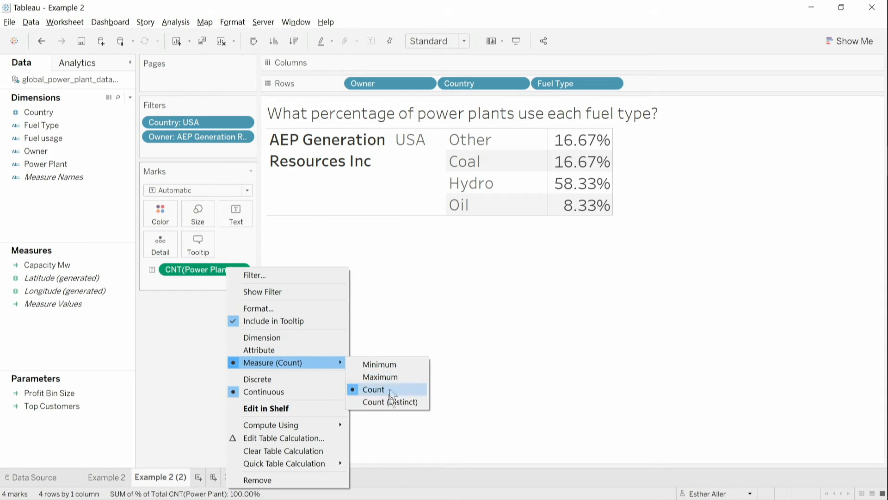
click(390, 402)
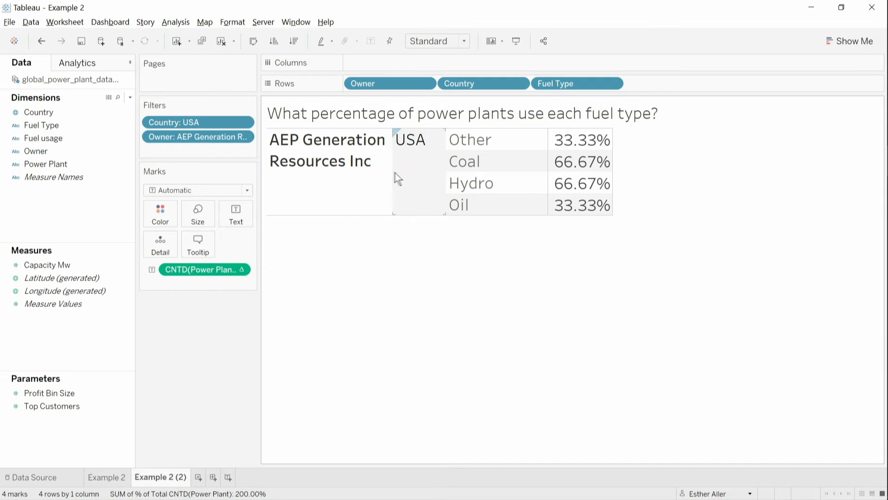
drag(397, 173, 474, 185)
right_click(471, 288)
click(396, 331)
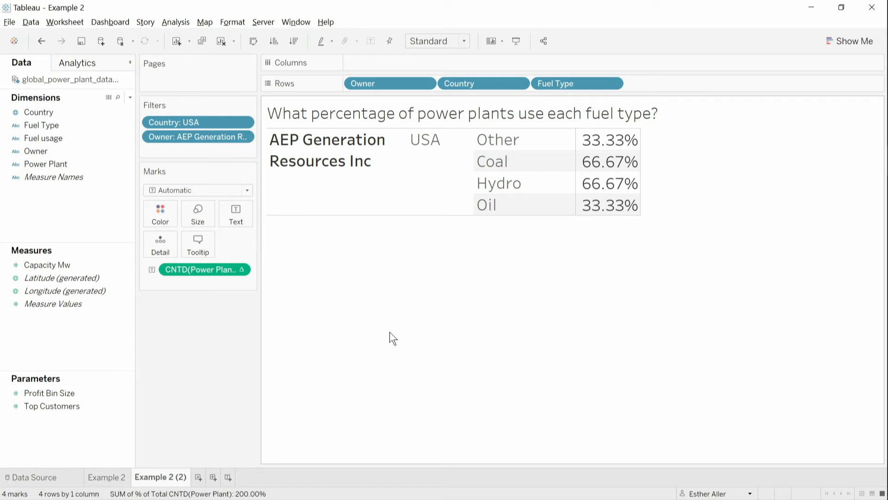
Create a calculated field from the percent-of-total Power Plant measure, using COUNTD([Power Plant]) / TOTAL(COUNTD([Power Plant])), and enlarge the formula text.
right_click(97, 336)
click(120, 343)
drag(448, 300, 435, 247)
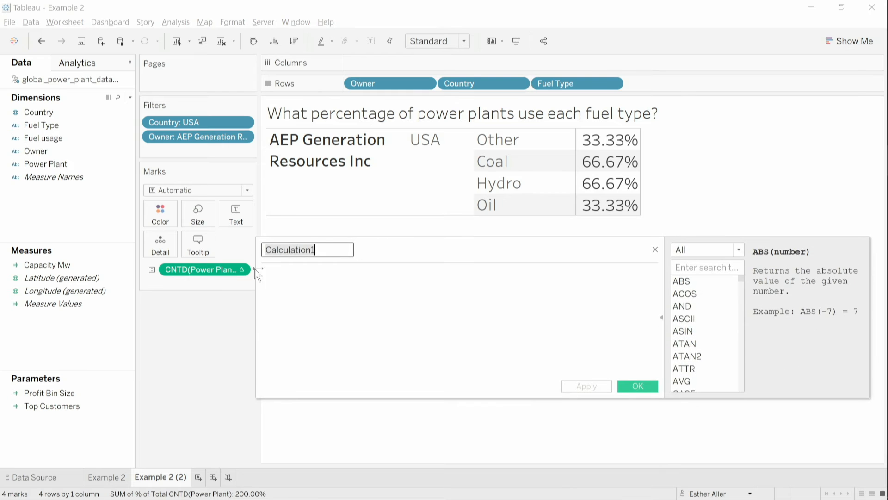
drag(204, 269, 351, 295)
right_click(350, 296)
click(341, 291)
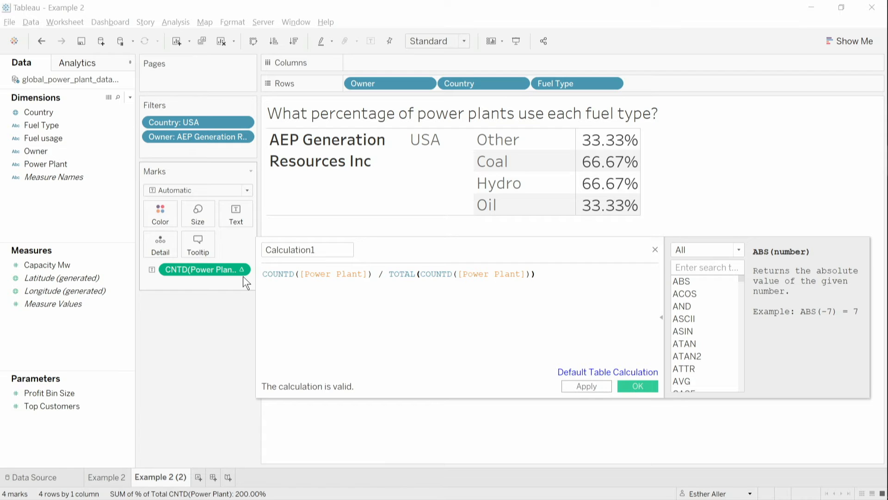
scroll(390, 291, up, 3)
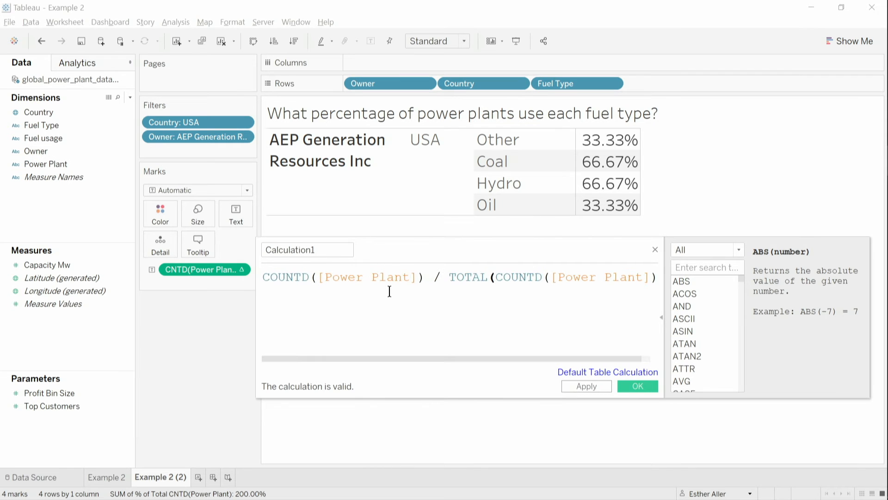
Save the percent-of-total Power Plant calculation in use on the sheet as a measure named "!% Total".
drag(211, 269, 70, 342)
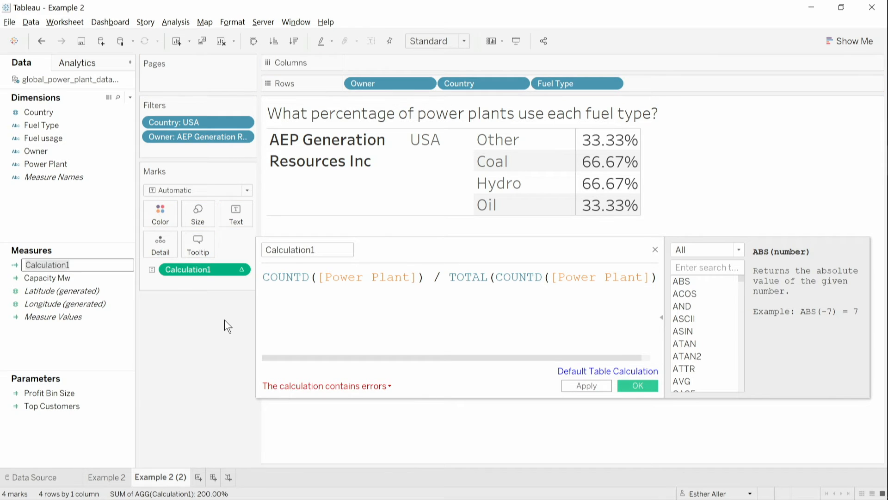
key(ctrl+a)
key(BackSpace)
key(Return)
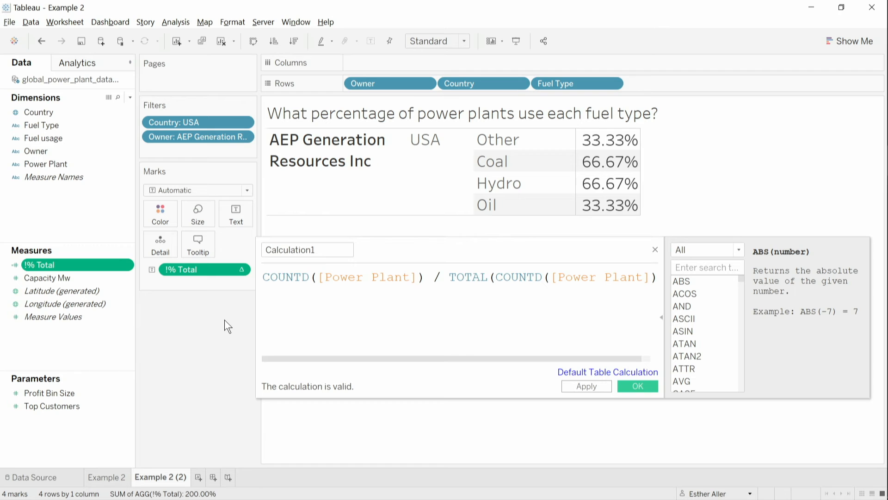
Open !% Total for editing in place of Calculation1, and put its TOTAL(COUNTD([Power Plant])) part on a second line.
click(435, 279)
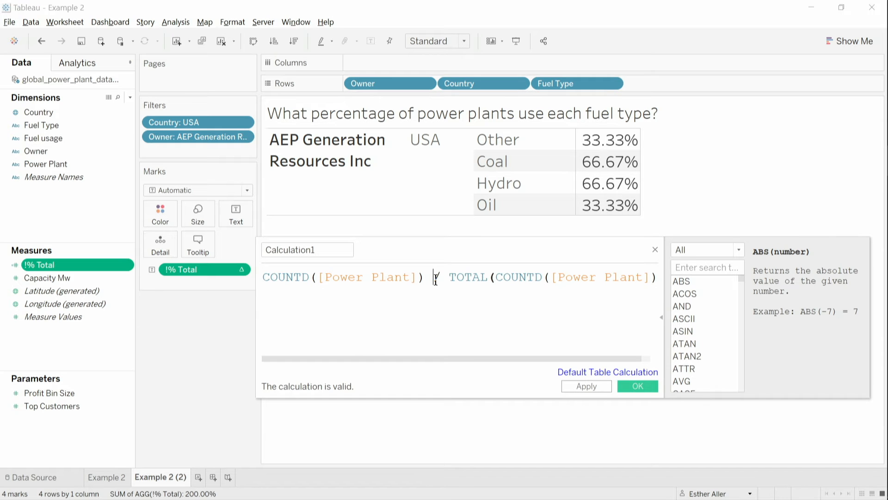
right_click(103, 262)
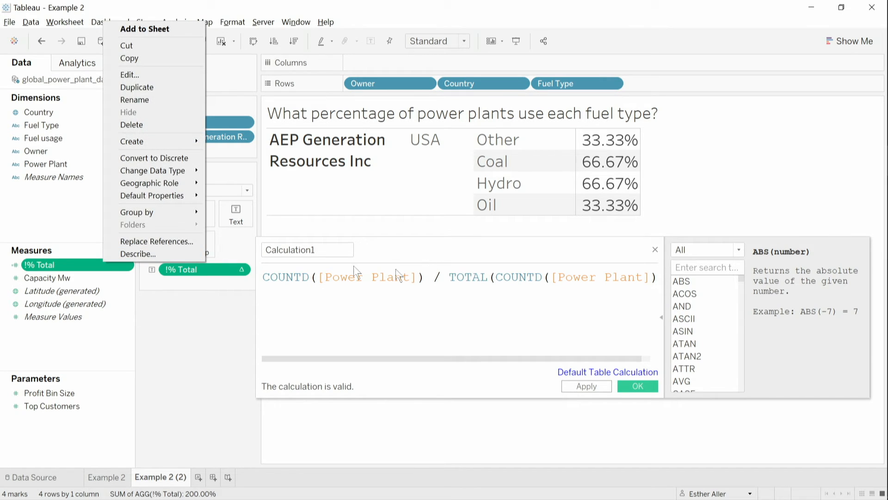
click(653, 245)
right_click(119, 256)
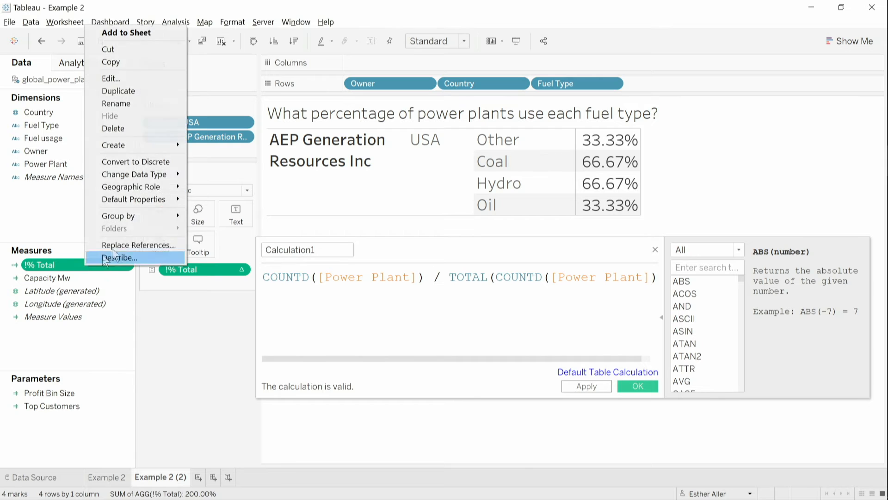
click(135, 79)
drag(395, 252, 388, 280)
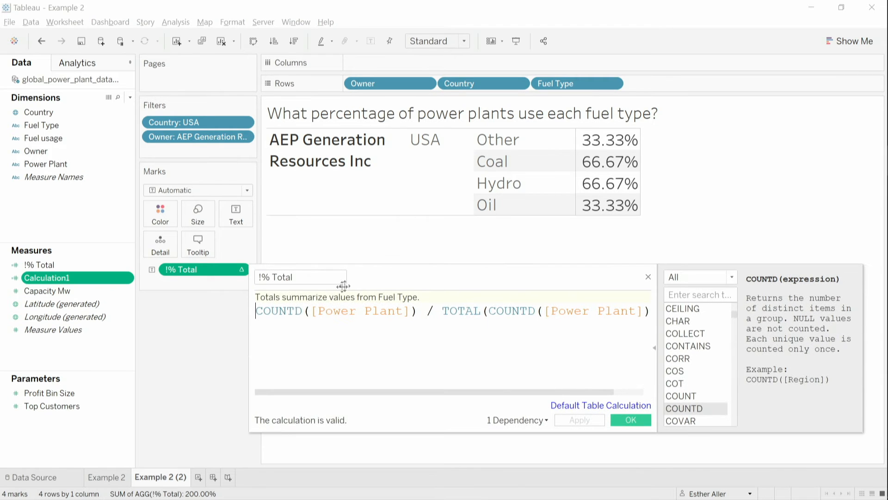
click(422, 312)
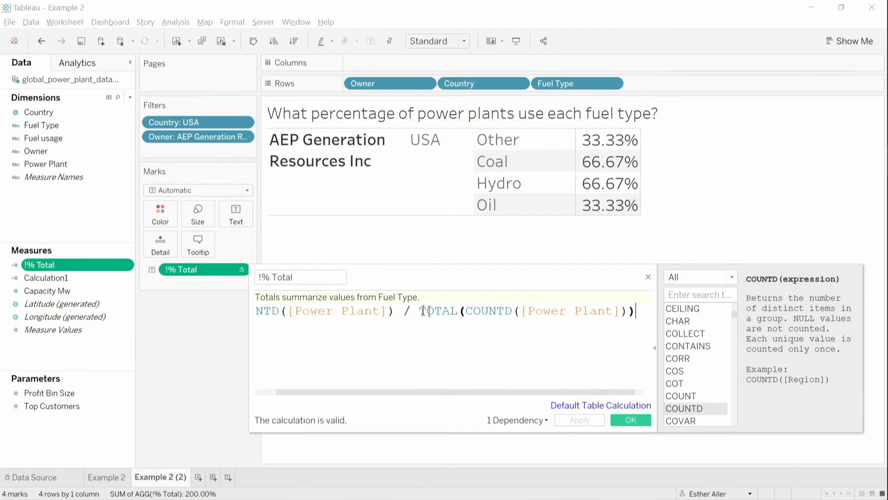
key(Return)
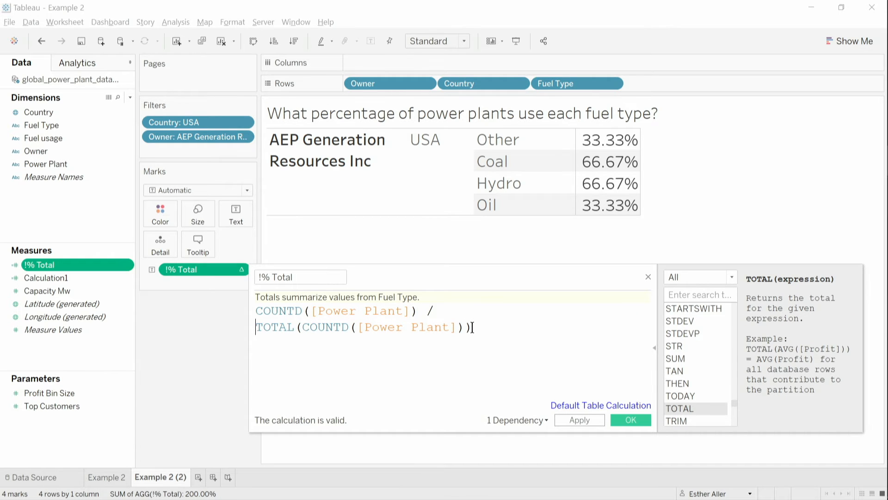
scroll(472, 327, up, 1)
Add the formula parts TOTAL(COUNTD([Power Plant])) and COUNTD([Power Plant]) to the table as separate measures, keeping the calculation editor clear of the table.
drag(502, 330, 619, 183)
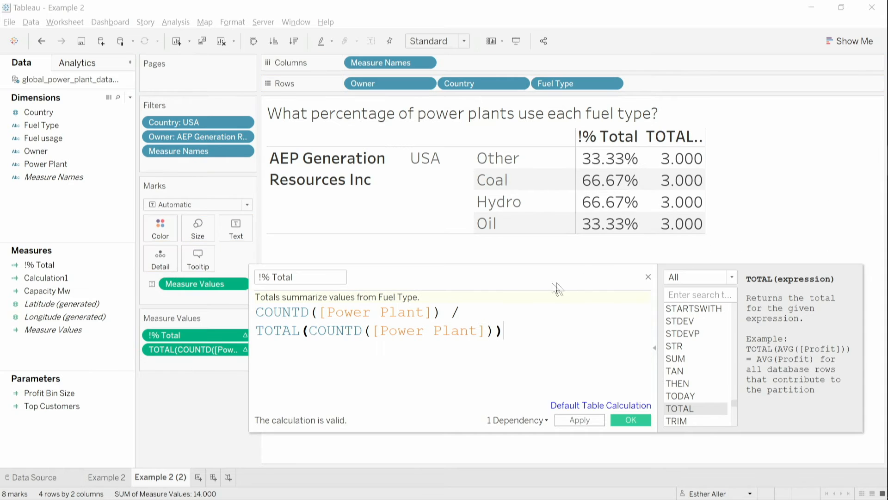
drag(481, 280, 532, 289)
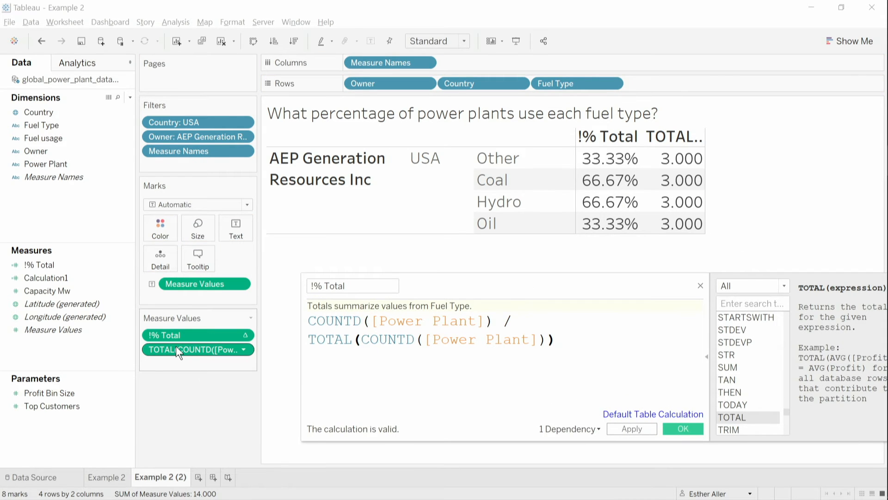
drag(492, 321, 199, 344)
drag(518, 291, 496, 281)
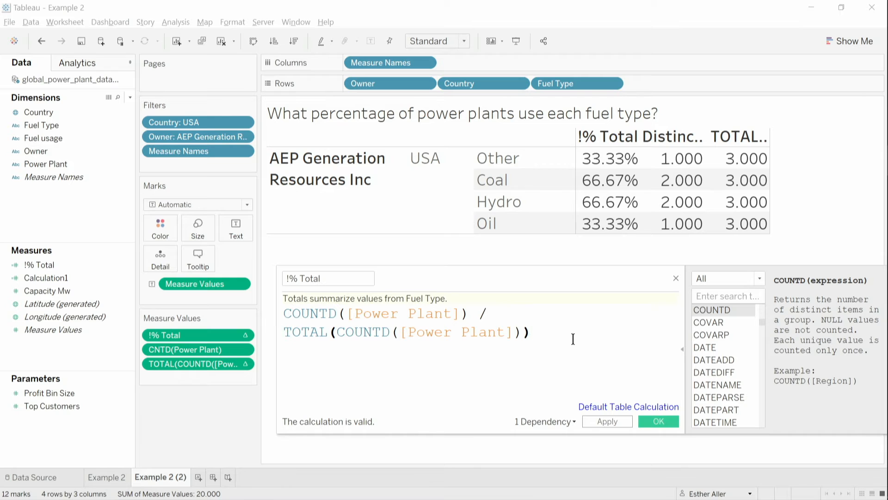
scroll(573, 339, up, 1)
click(590, 311)
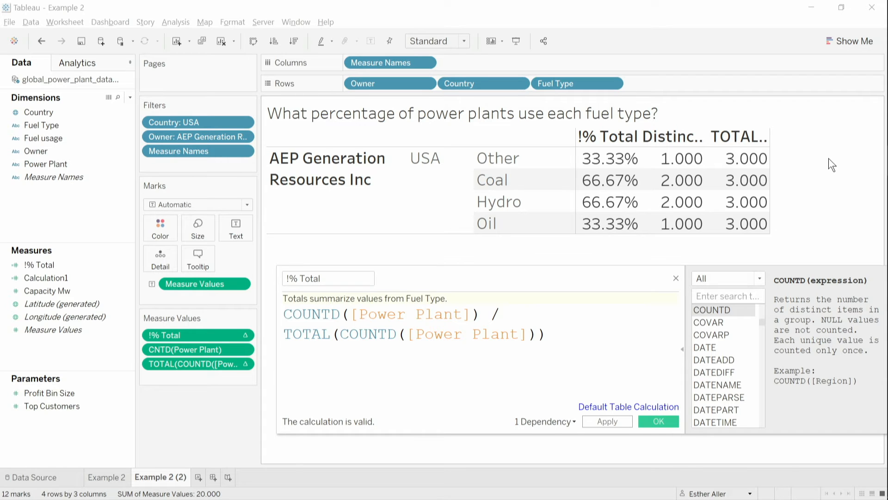
Compare the distinct count and total for the Other fuel type with the COUNTD([Power Plant]) numerator in the formula.
drag(755, 163, 673, 158)
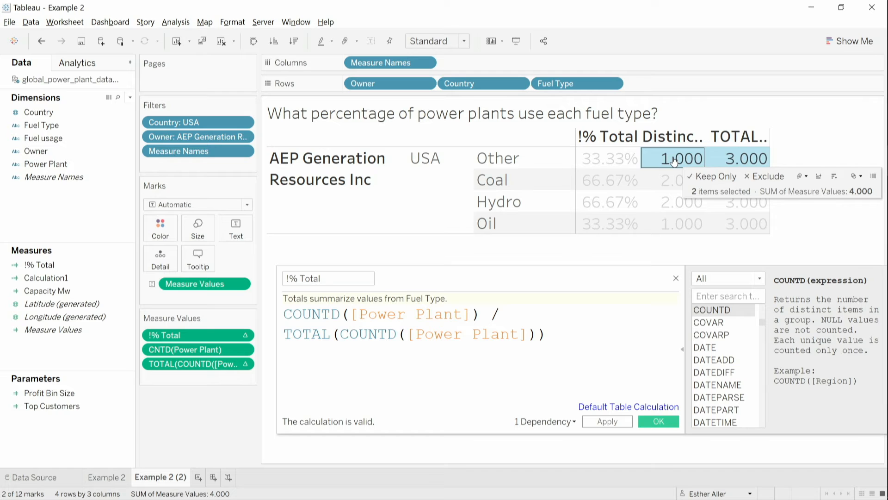
click(537, 343)
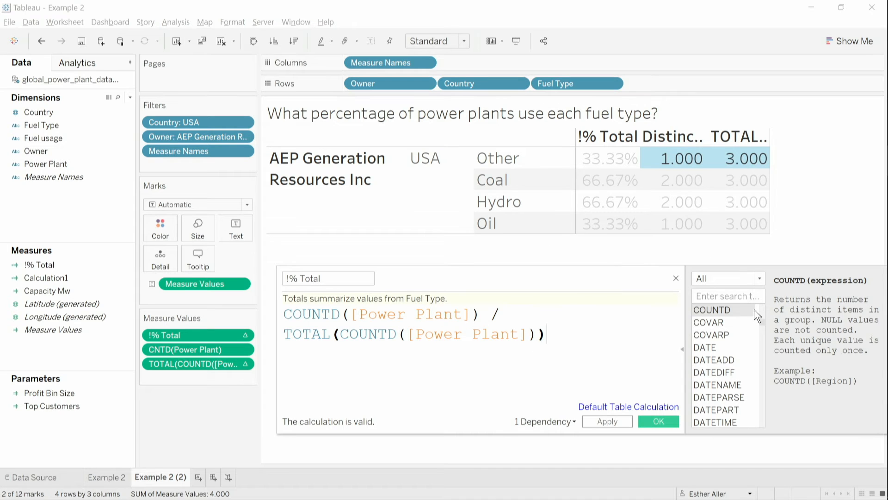
drag(481, 314, 283, 316)
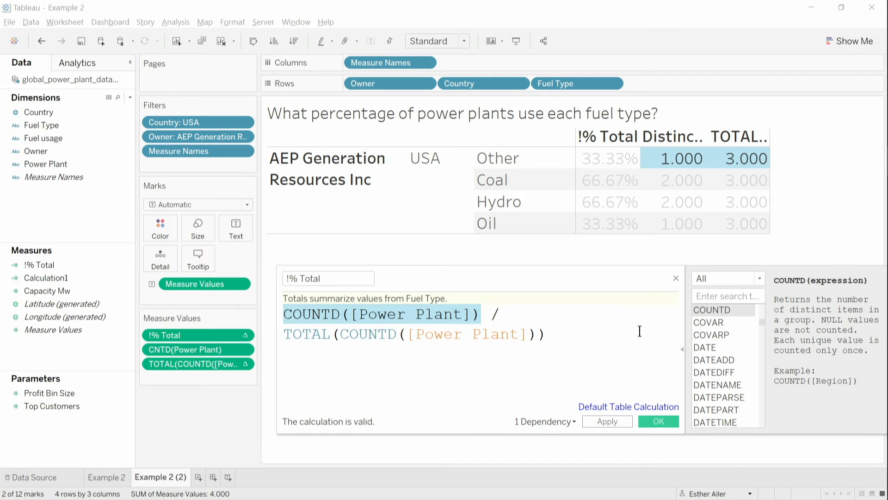
click(762, 251)
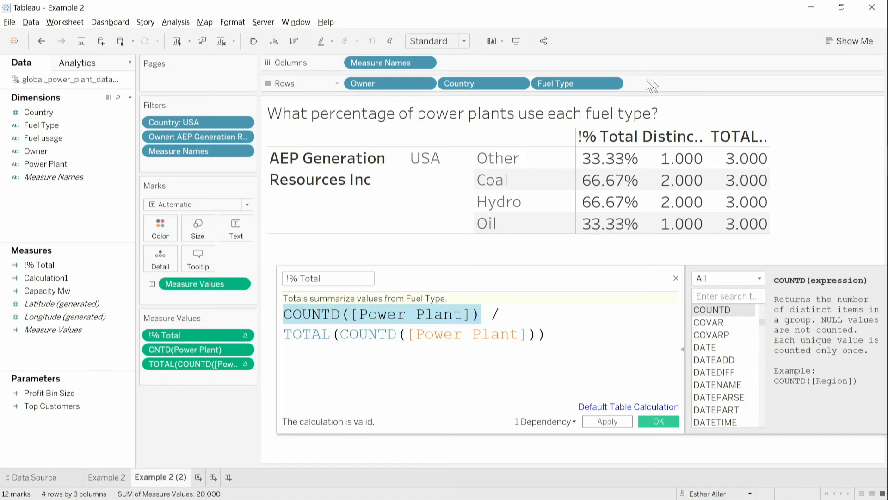
Remove Owner from Rows, leaving Country and Fuel Type, and reposition the !% Total calculation editor.
drag(393, 87, 192, 405)
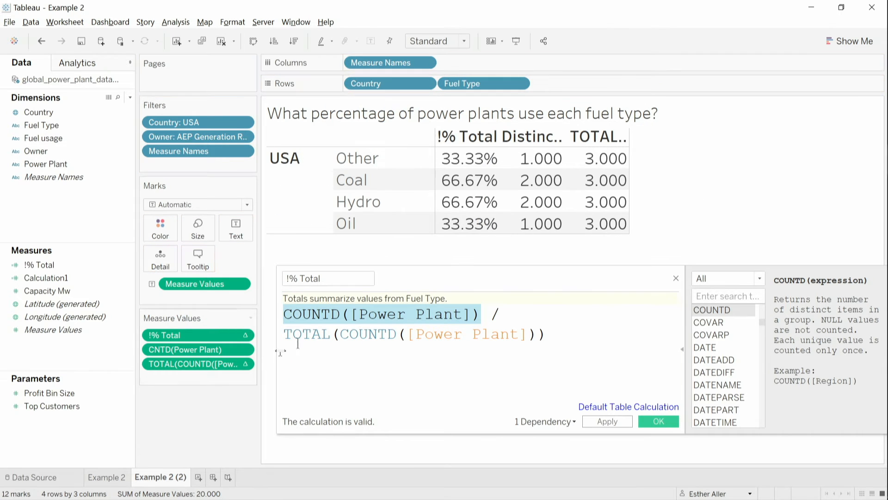
drag(499, 273, 509, 264)
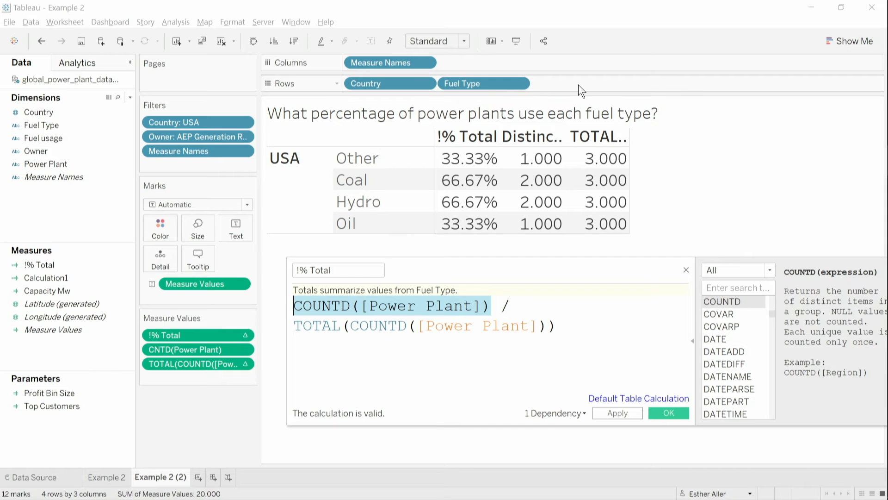
click(580, 329)
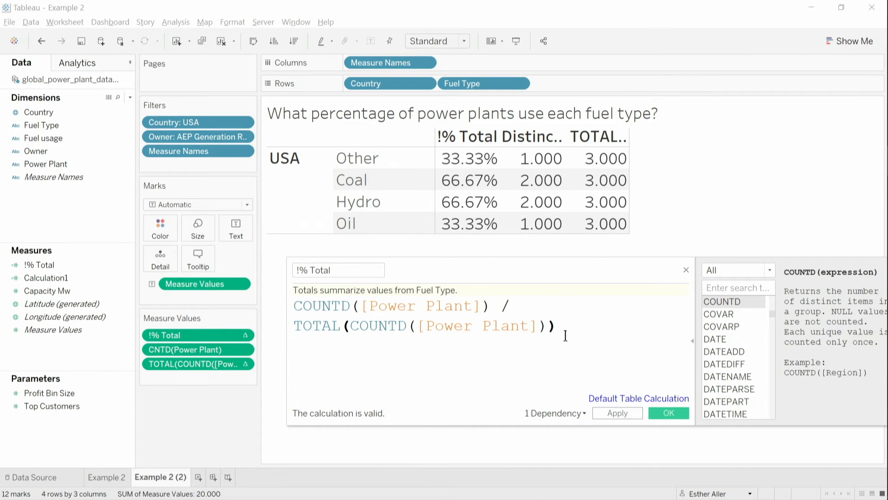
Look up the TOTAL function's description among the Table Calculation functions, and accept the !% Total calculation.
drag(341, 330, 284, 324)
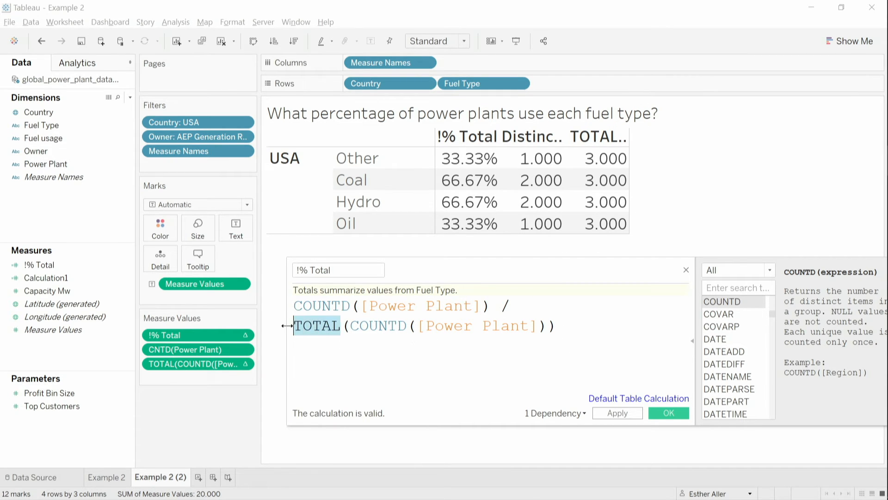
click(612, 341)
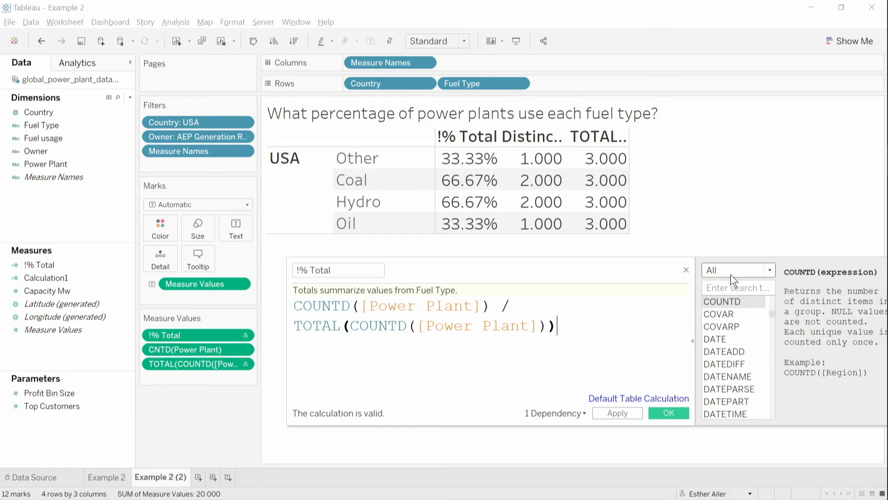
click(731, 274)
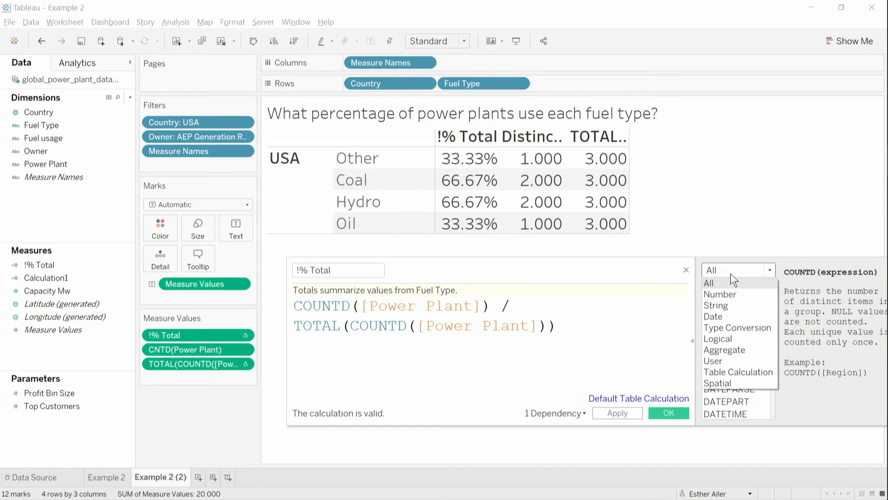
click(720, 372)
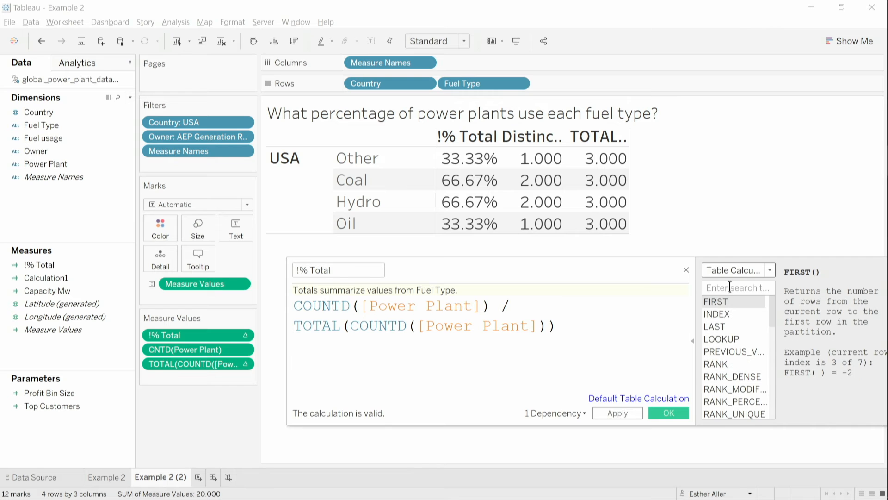
click(728, 285)
text(total)
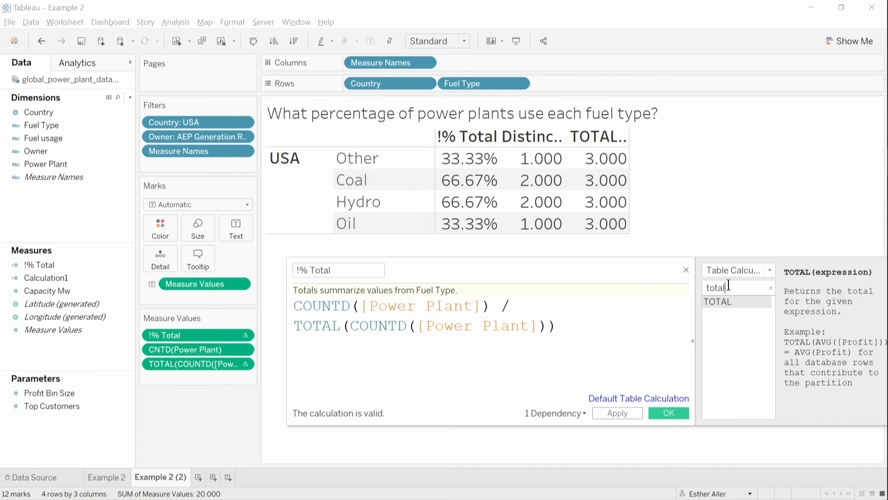
drag(577, 270, 491, 254)
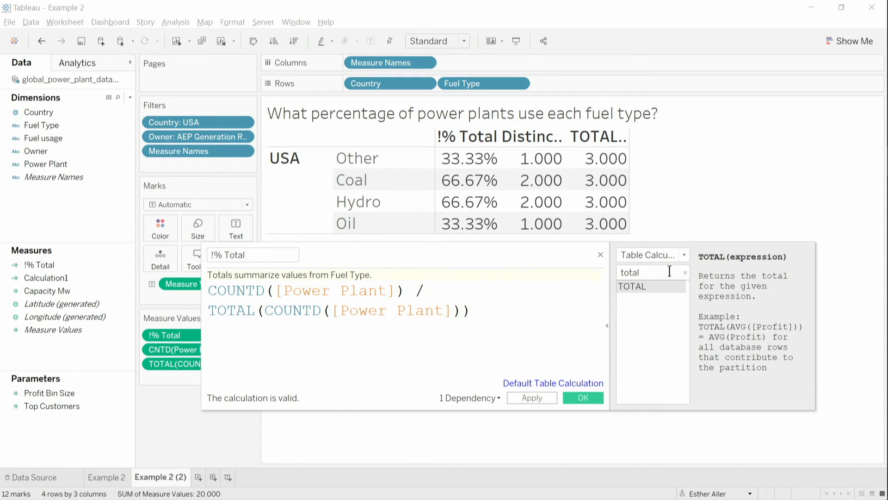
click(685, 272)
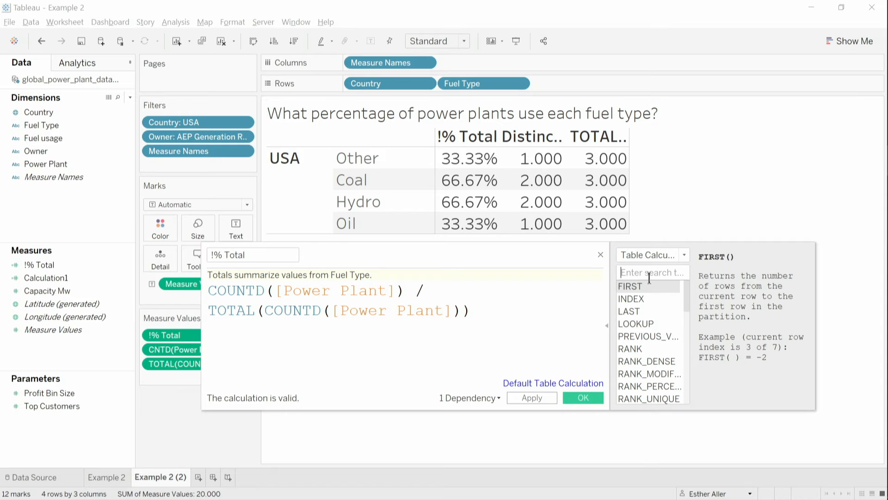
text(tota)
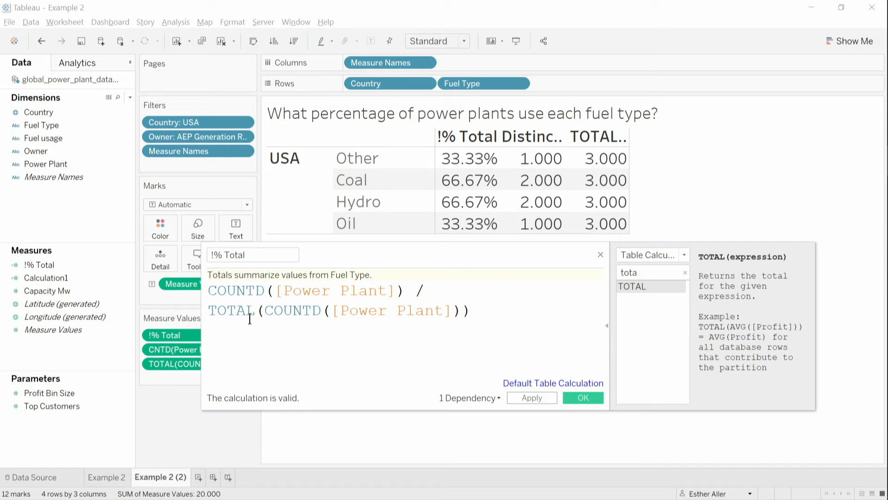
click(583, 398)
Examine the Compute Using options and Specific Dimensions in the !% Total table calculation settings, keeping the table's percentages in view.
right_click(201, 337)
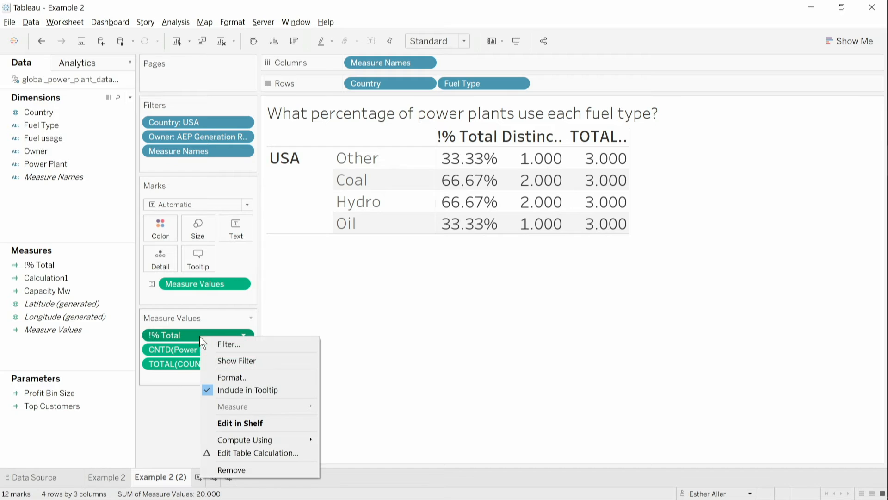
mouse_move(290, 439)
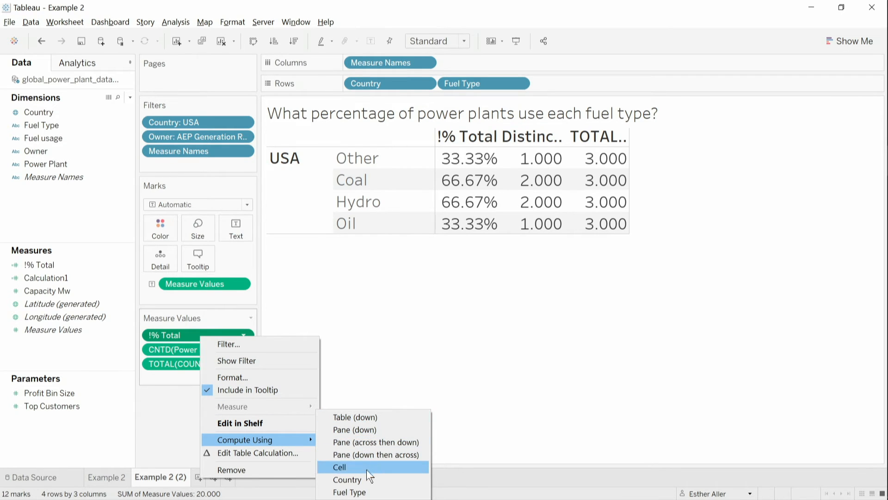
click(263, 451)
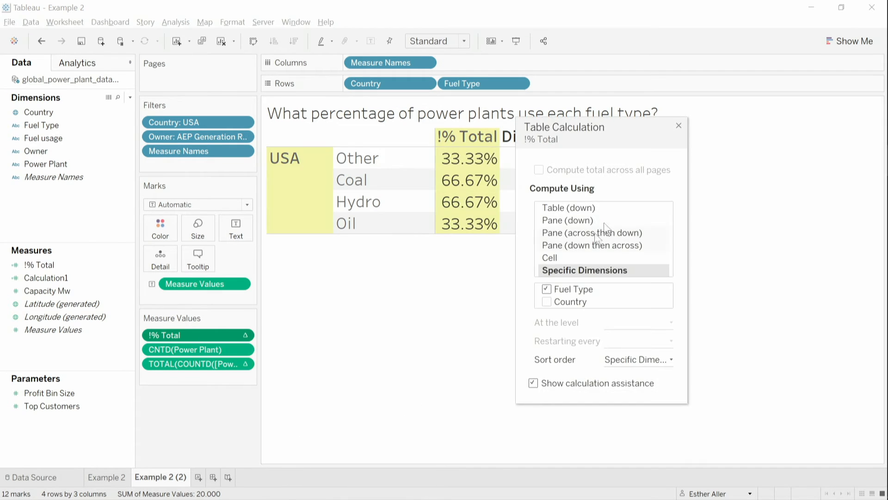
drag(590, 127, 699, 108)
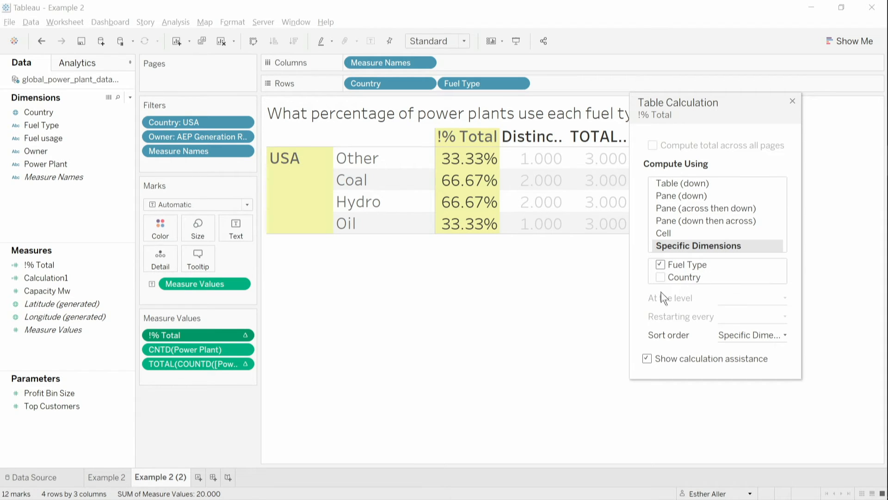
click(693, 279)
drag(730, 99, 660, 117)
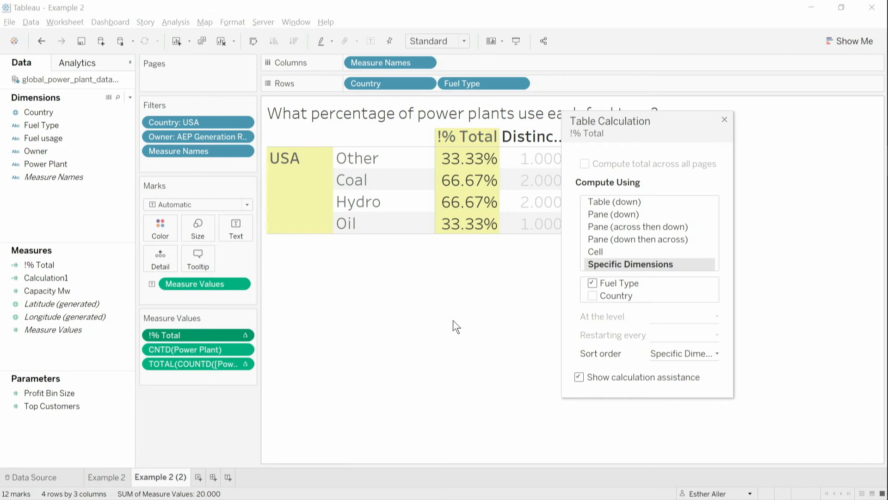
Dismiss the !% Total table calculation settings and compare the distinct count with the total for the Other fuel type.
click(724, 120)
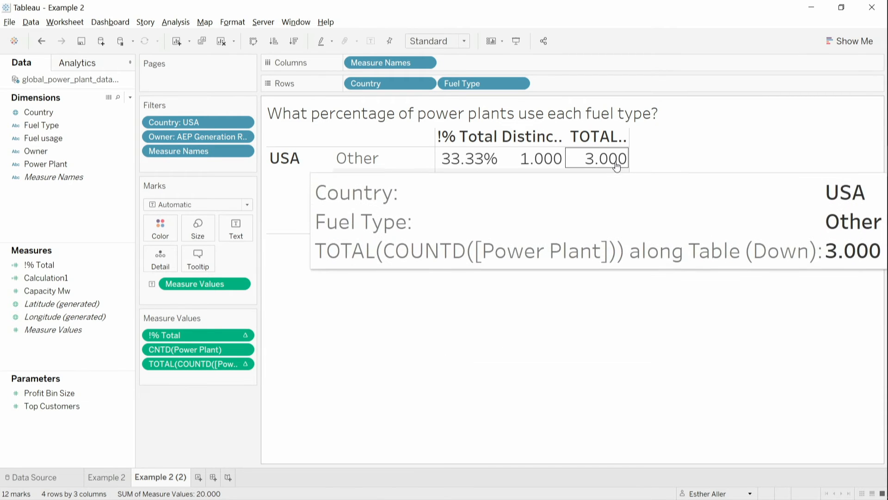
drag(609, 159, 529, 160)
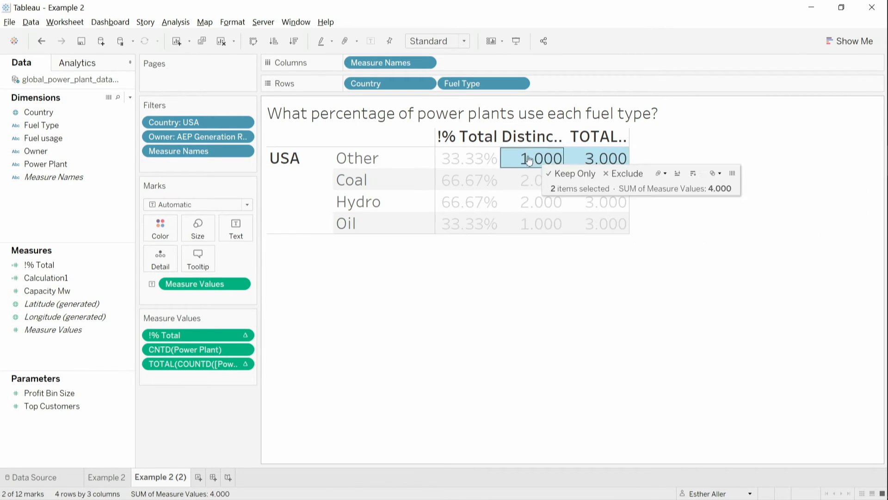
click(420, 347)
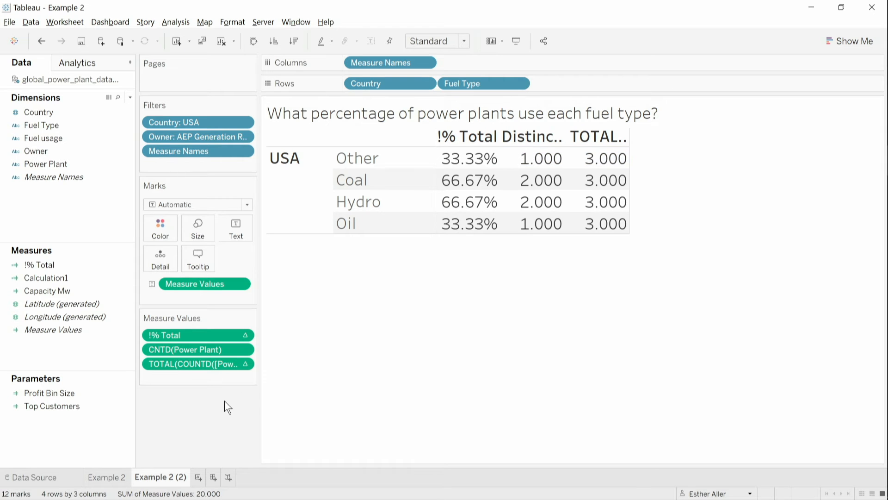
Open the !% Total calculation with enlarged formula text and add its [Power Plant] field to Rows after Fuel Type.
click(99, 266)
right_click(99, 263)
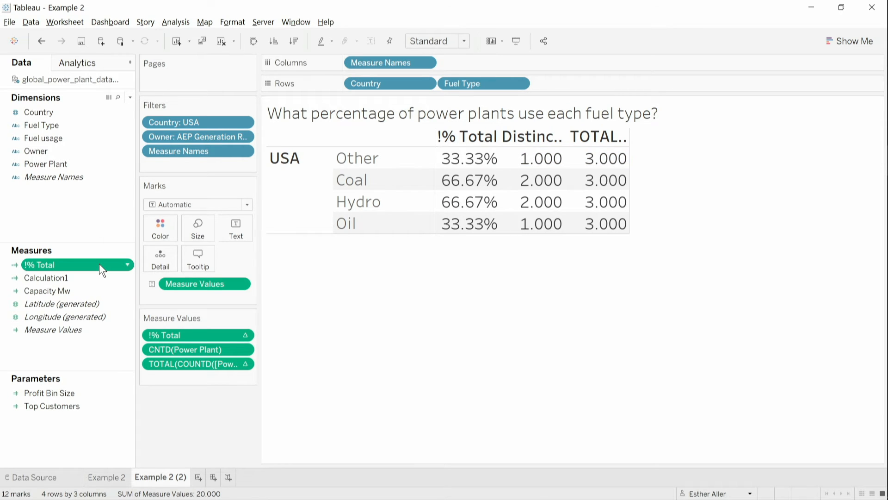
click(178, 78)
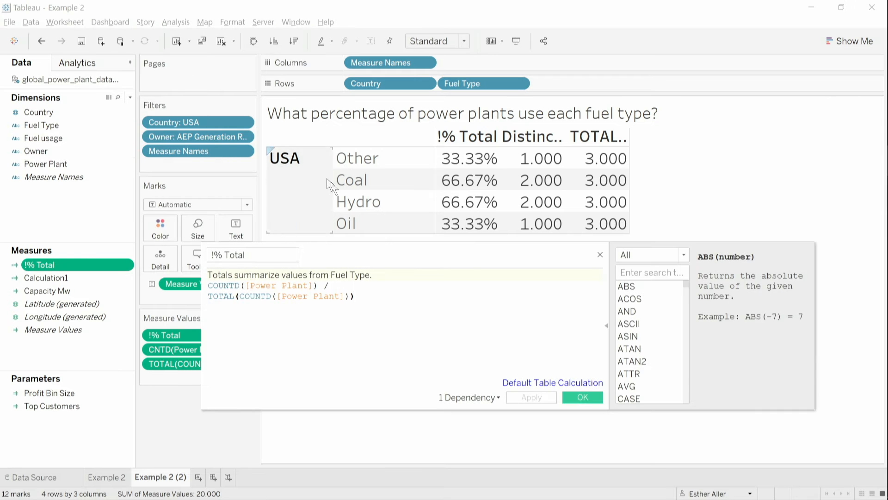
drag(367, 249, 433, 270)
ctrl+scroll(443, 261, up, 6)
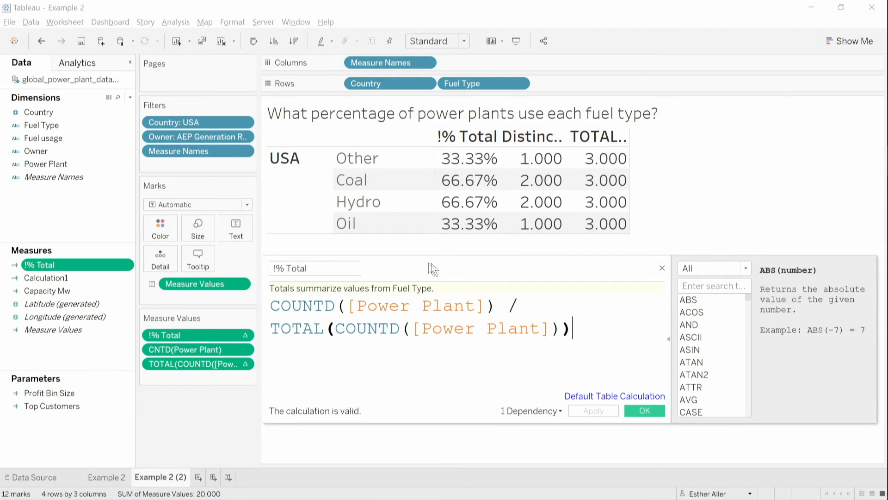
double_click(416, 303)
drag(372, 306, 593, 90)
click(430, 253)
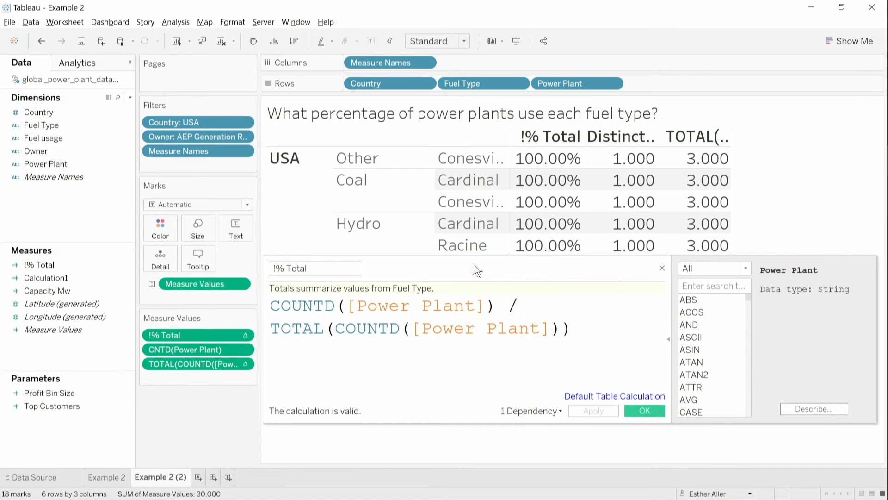
Widen the Power Plant column until the plant names show in full, and accept the !% Total calculation without edits.
drag(440, 269, 451, 296)
mouse_move(517, 160)
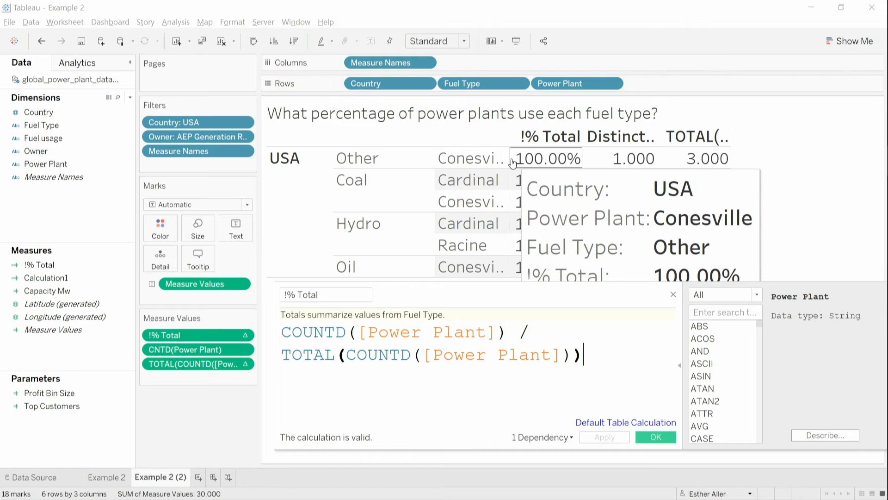
drag(510, 161, 540, 164)
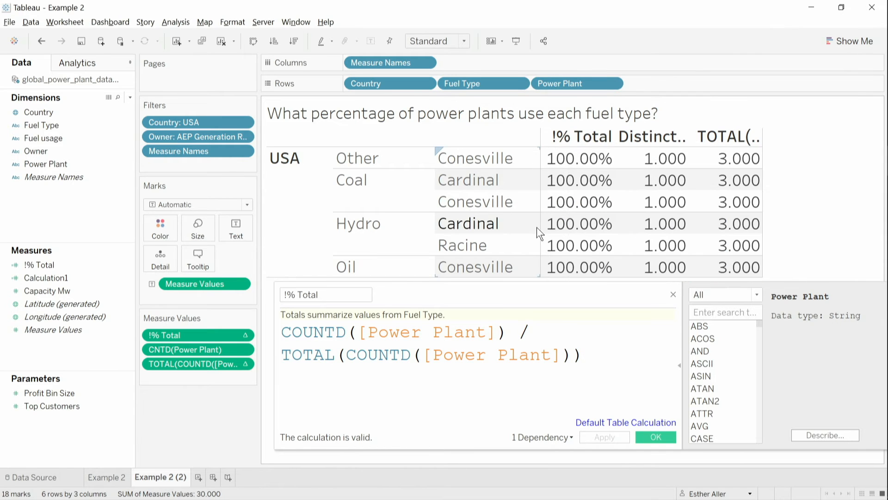
click(656, 437)
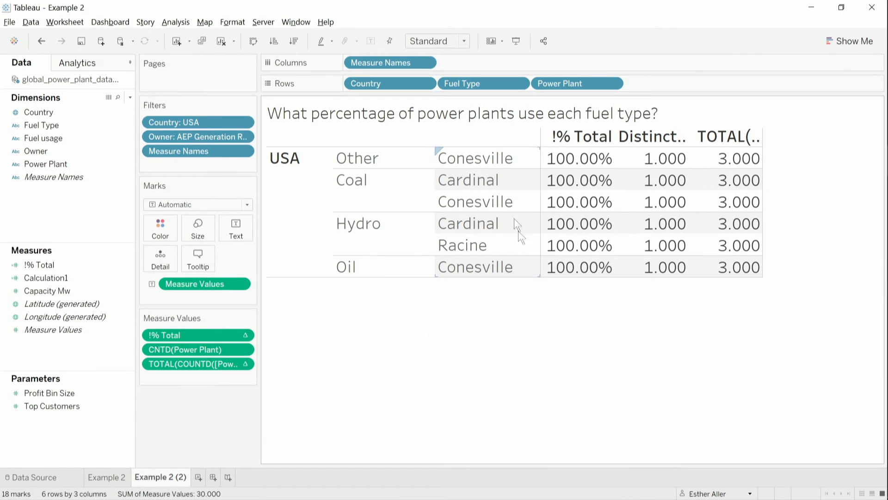
Examine the distinct count of Power Plant for Conesville under the Other fuel type.
click(465, 157)
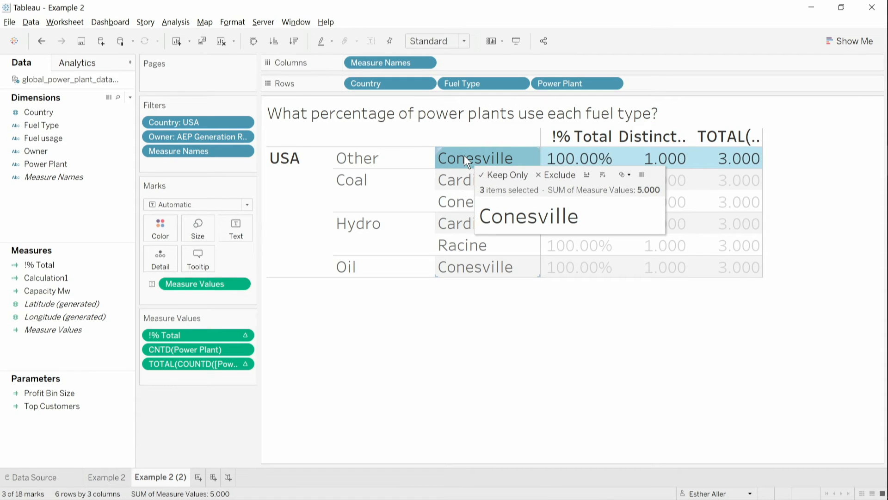
mouse_move(652, 163)
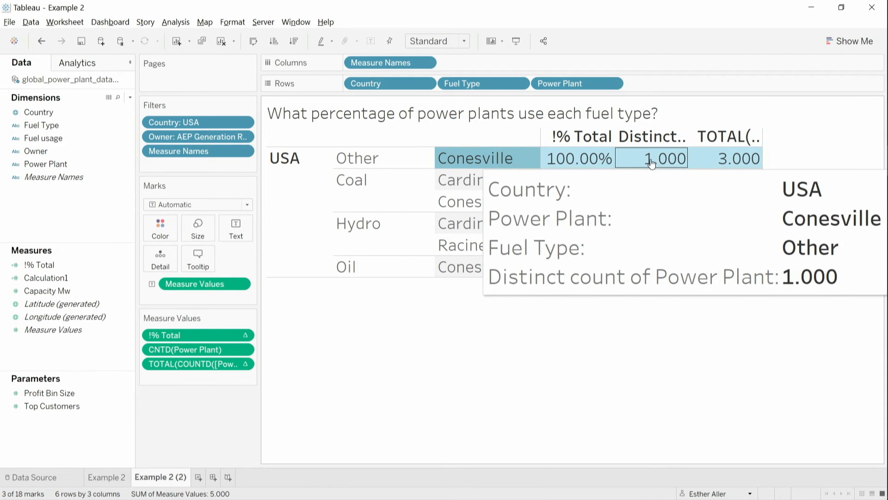
click(525, 338)
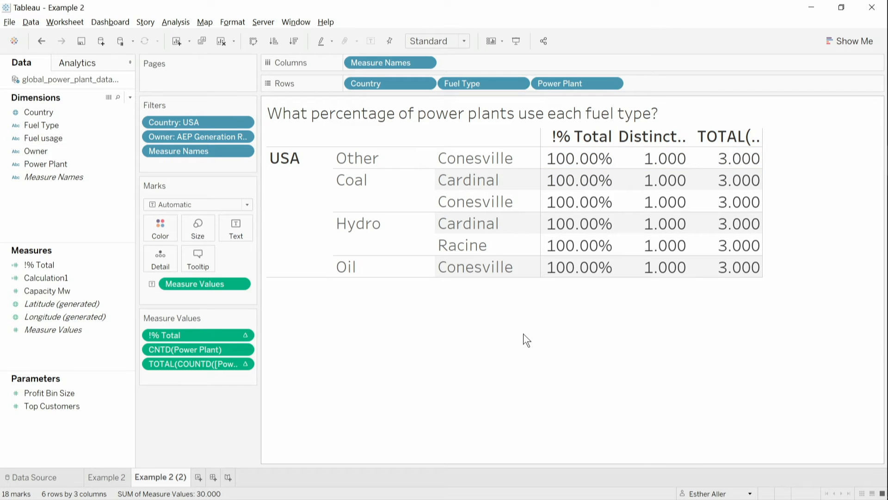
Highlight one row for each distinct power plant, Conesville, Cardinal and Racine, to compare them with the total.
click(498, 159)
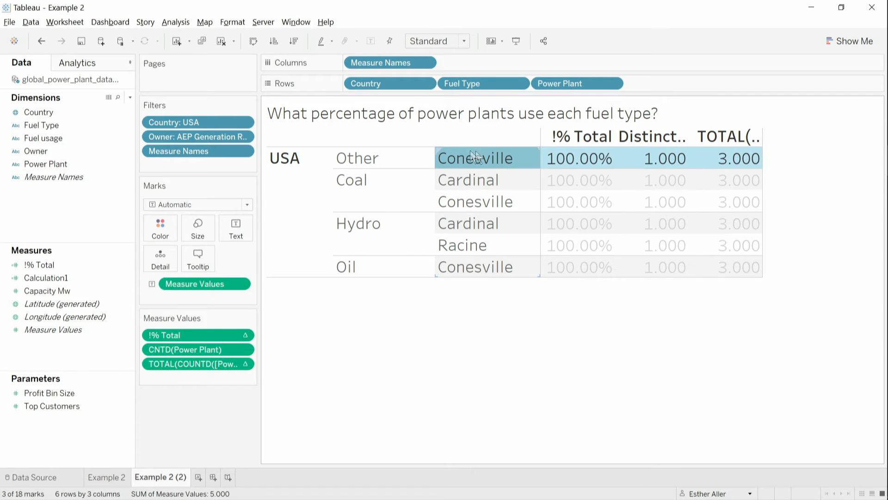
ctrl+click(457, 181)
ctrl+click(453, 248)
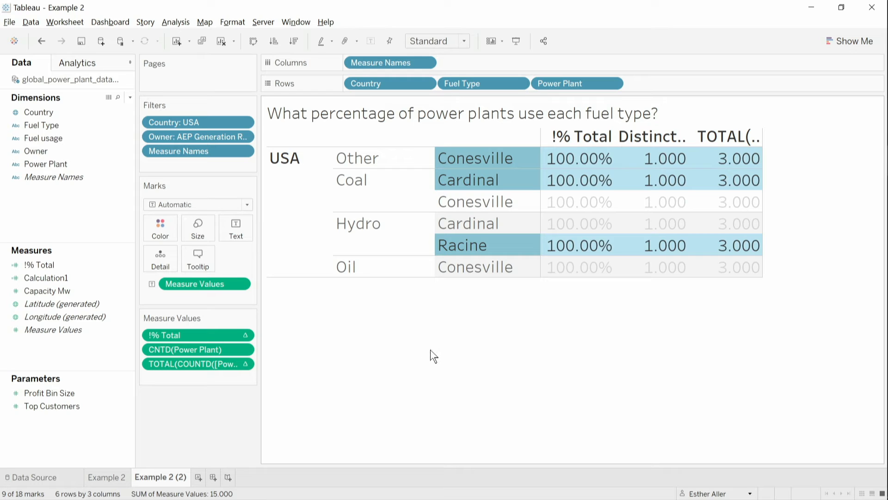
click(432, 349)
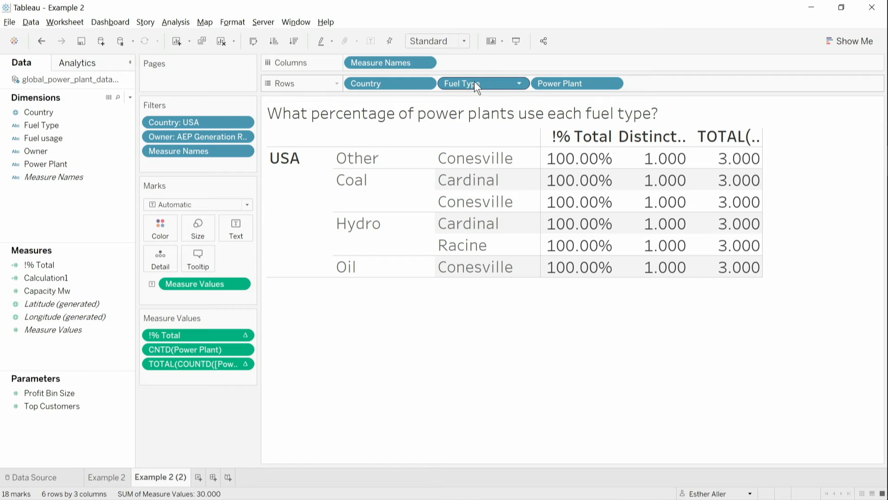
Keep only the Coal fuel type to inspect its power plants and total, and undo that filter.
click(389, 196)
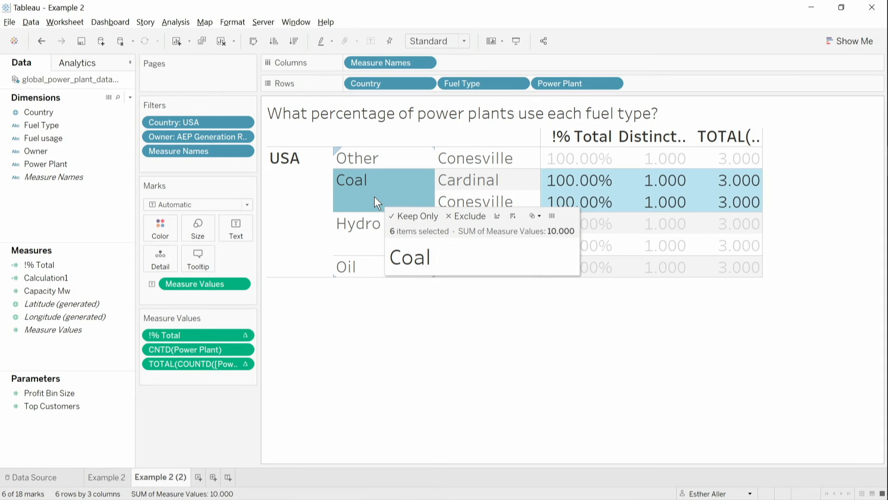
click(406, 213)
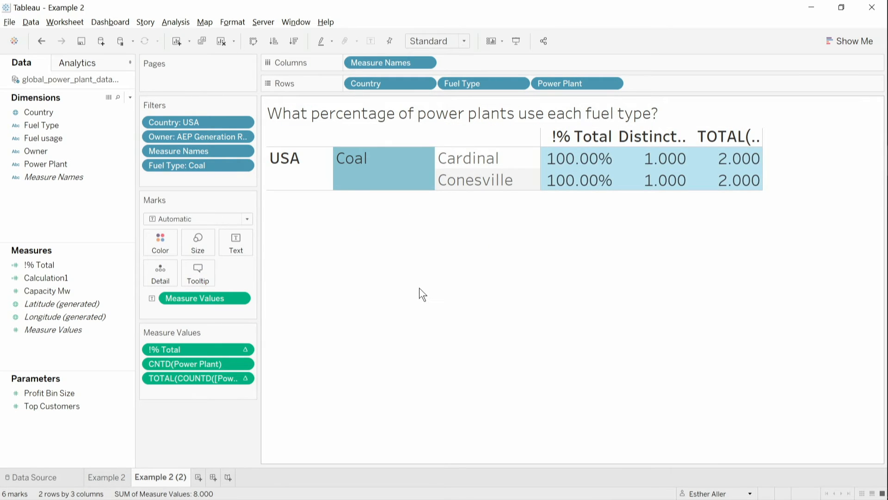
click(420, 252)
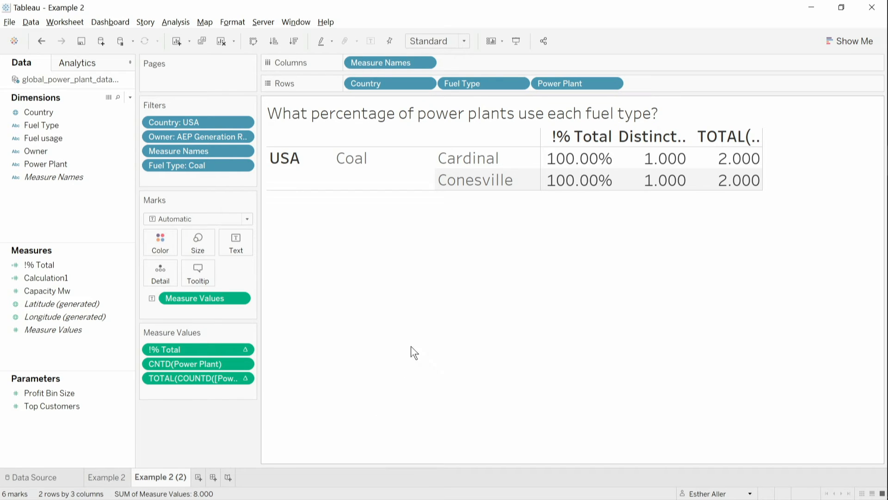
click(41, 41)
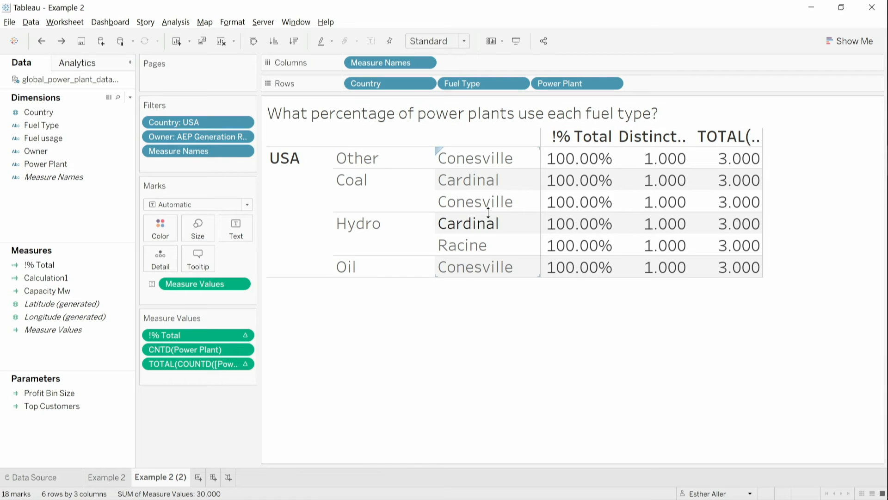
Increase the table's row height and remove Country and Fuel Type from Rows and !% Total from Measure Values.
drag(491, 213, 490, 222)
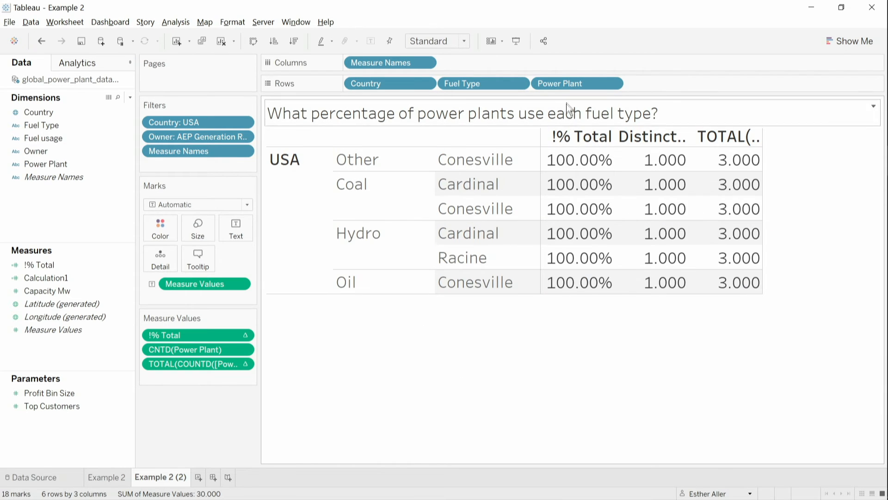
ctrl+click(398, 87)
drag(462, 87, 223, 428)
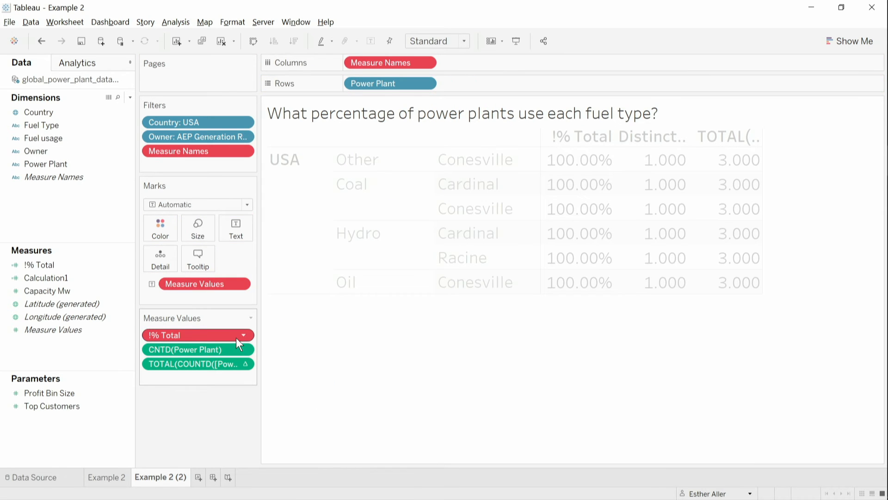
drag(194, 338, 213, 428)
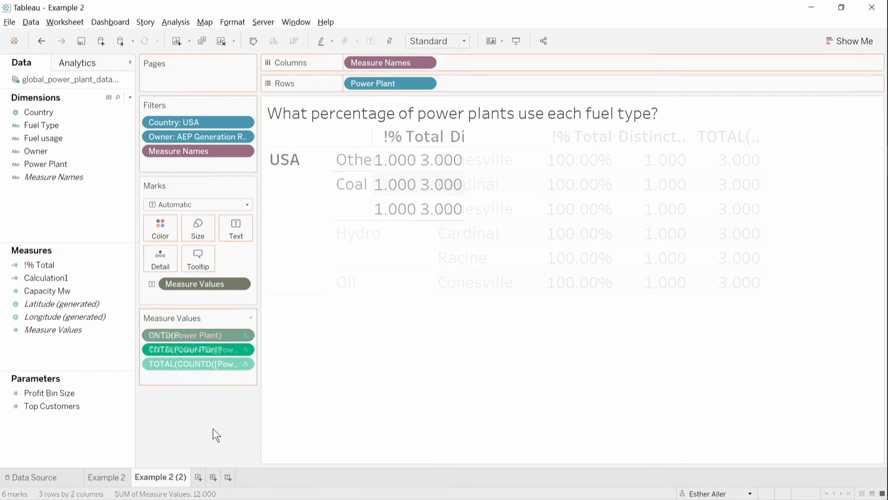
drag(263, 281, 263, 280)
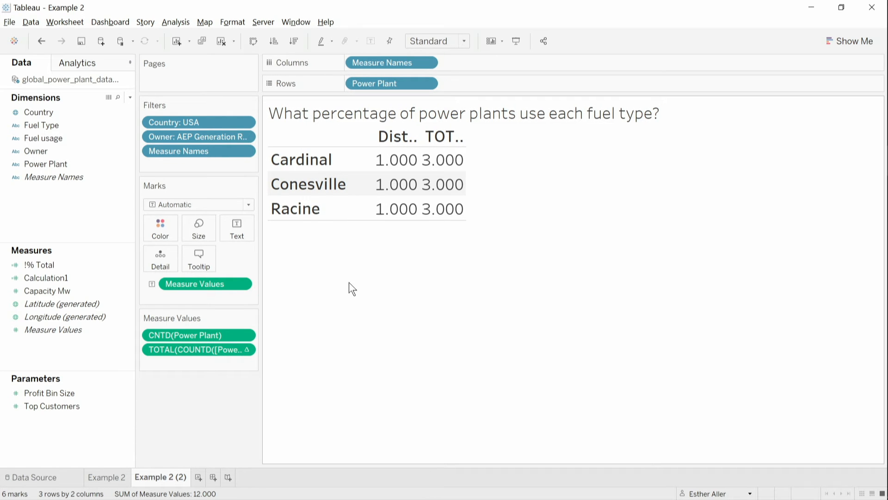
Highlight the Cardinal, Conesville and Racine rows to check how the total counts each power plant.
click(338, 167)
ctrl+click(312, 186)
ctrl+click(296, 209)
click(292, 311)
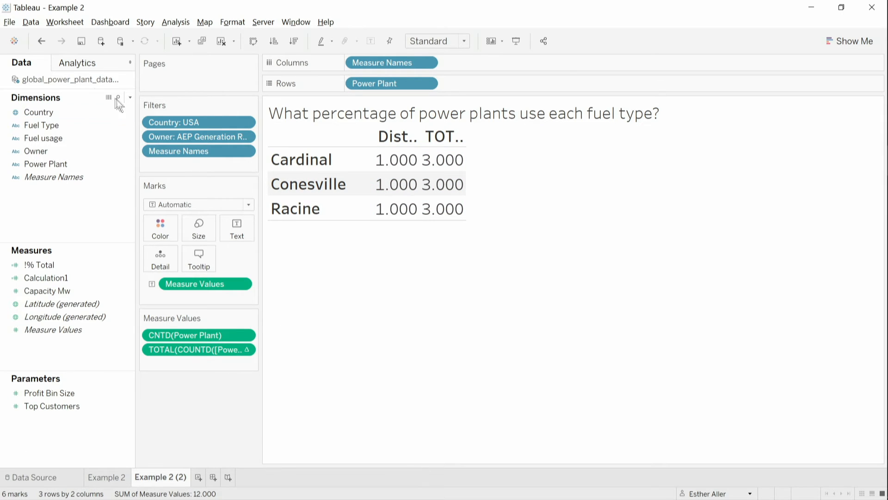
Undo the field removals and row height change, and take Power Plant off Rows, leaving Country and Fuel Type.
click(41, 40)
click(42, 33)
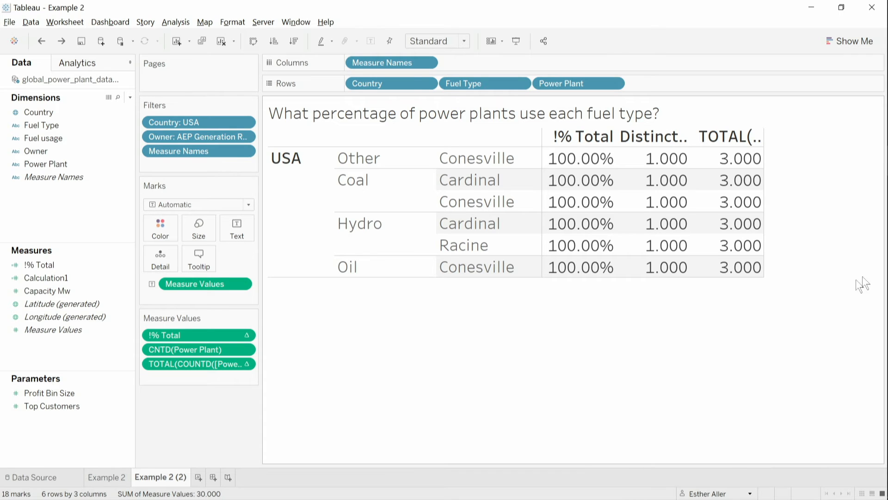
drag(562, 79, 352, 377)
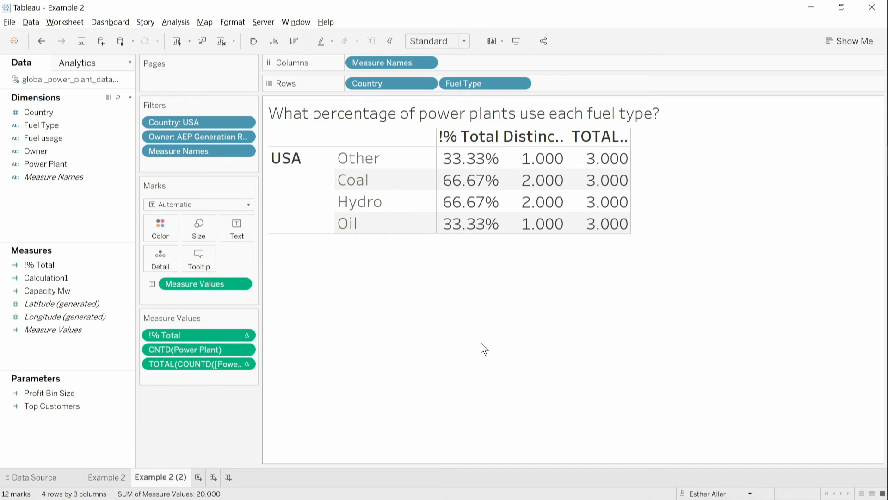
Select the distinct counts of all four fuel types to examine their combined sum against the total.
drag(550, 155, 516, 226)
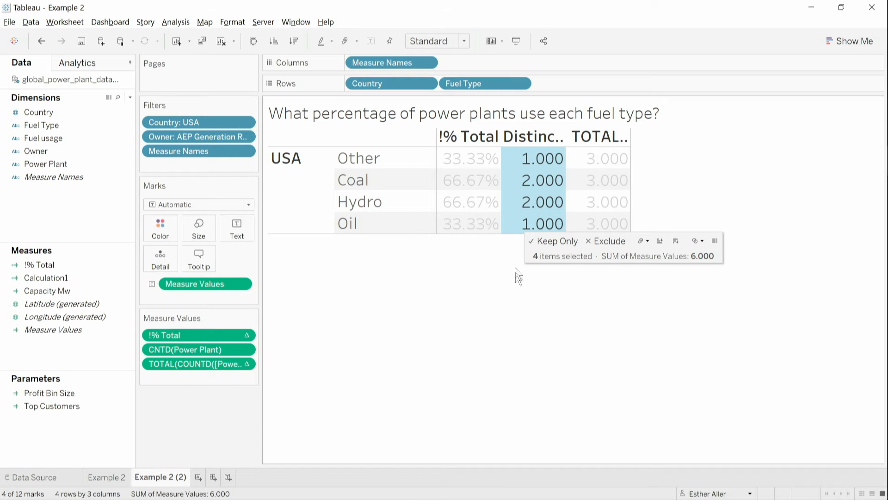
click(518, 313)
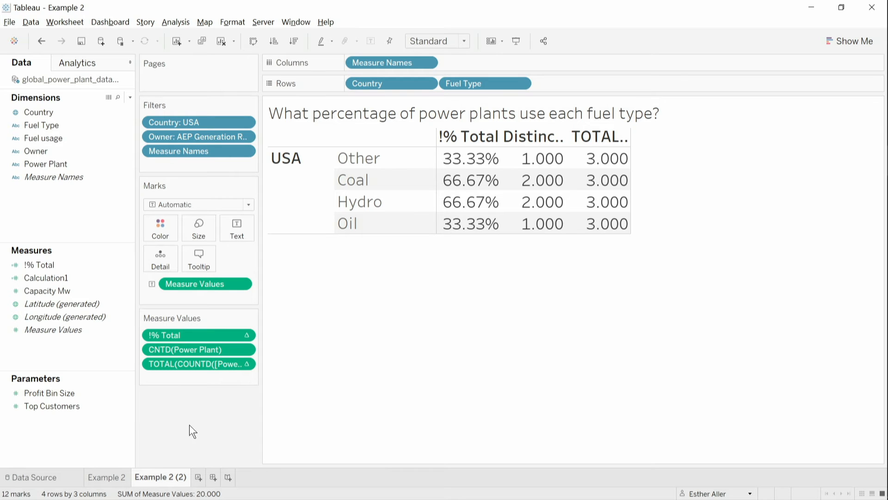
On the Example 2 worksheet, add a Fuel usage filter that keeps only Primary Fuel.
click(116, 477)
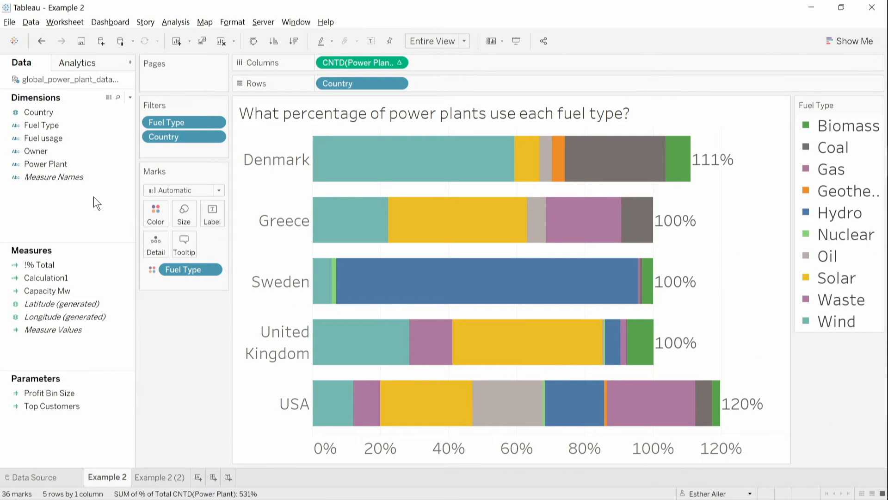
drag(55, 138, 184, 154)
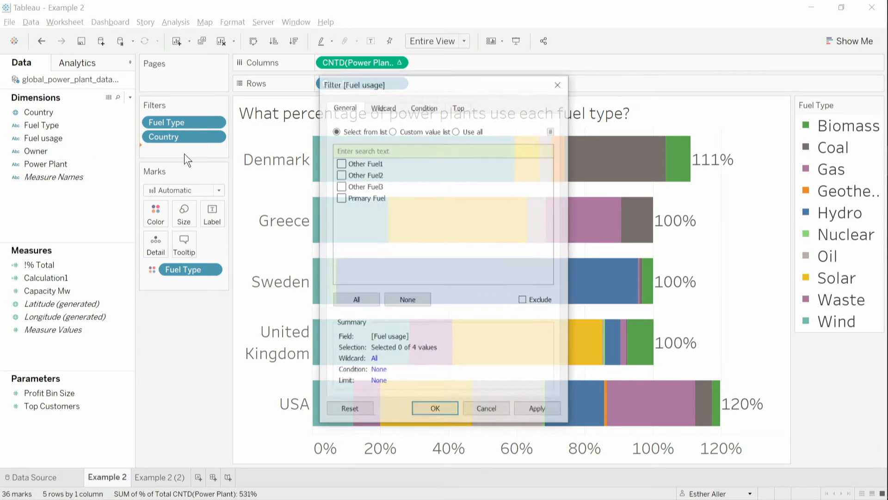
click(341, 198)
click(433, 410)
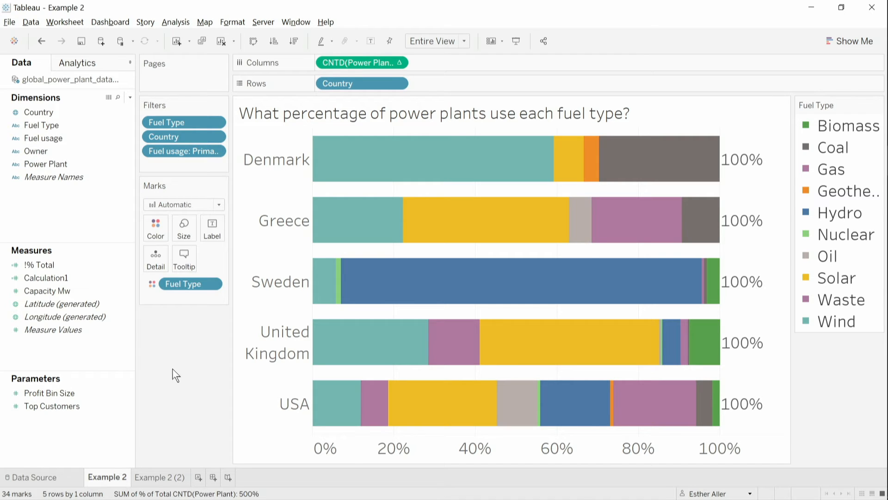
Return to the Example 2 (2) worksheet and review the distinct count column for all fuel types once more.
click(160, 477)
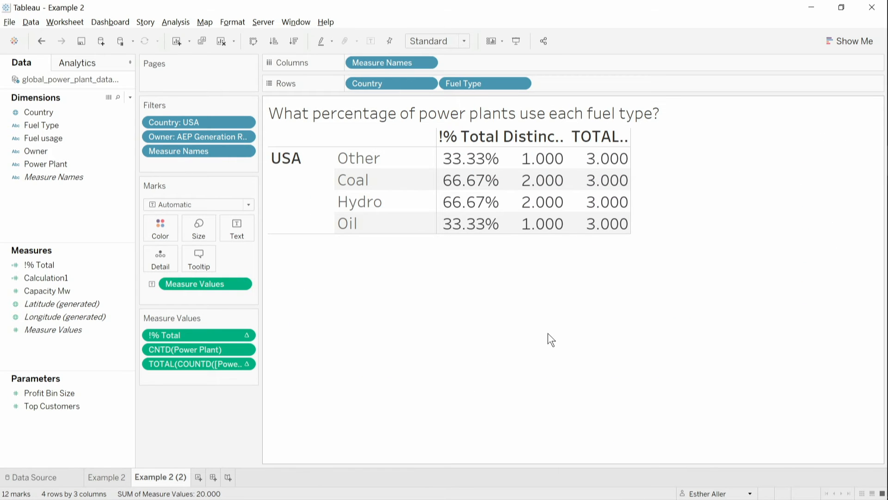
mouse_move(574, 186)
drag(557, 150, 508, 234)
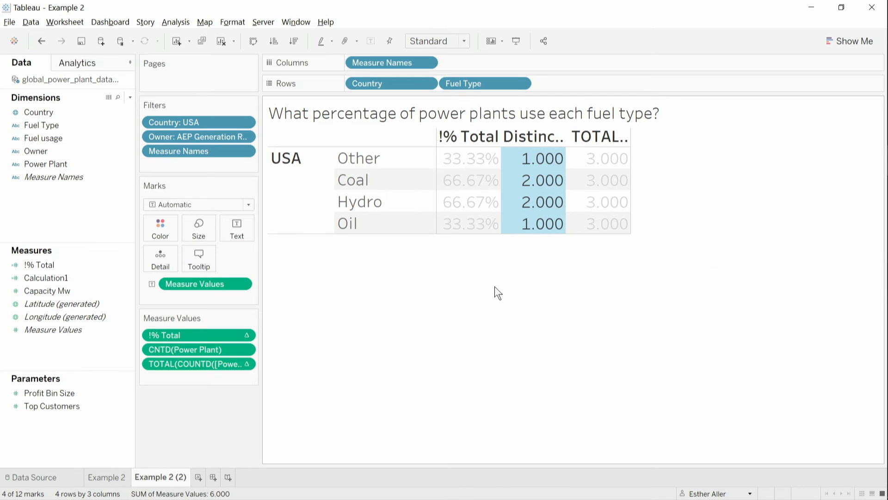
click(495, 292)
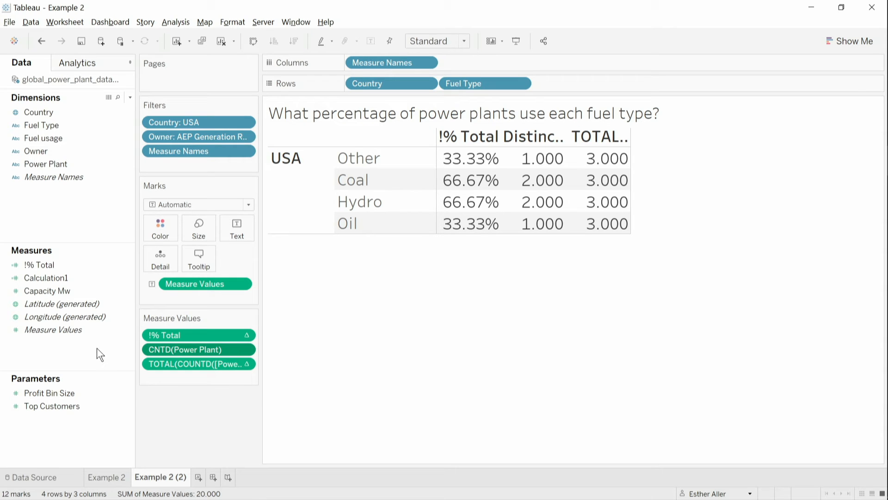
Examine the sum of the four distinct counts, and replace TOTAL with WINDOW_SUM in the !% Total calculation.
drag(537, 159, 523, 220)
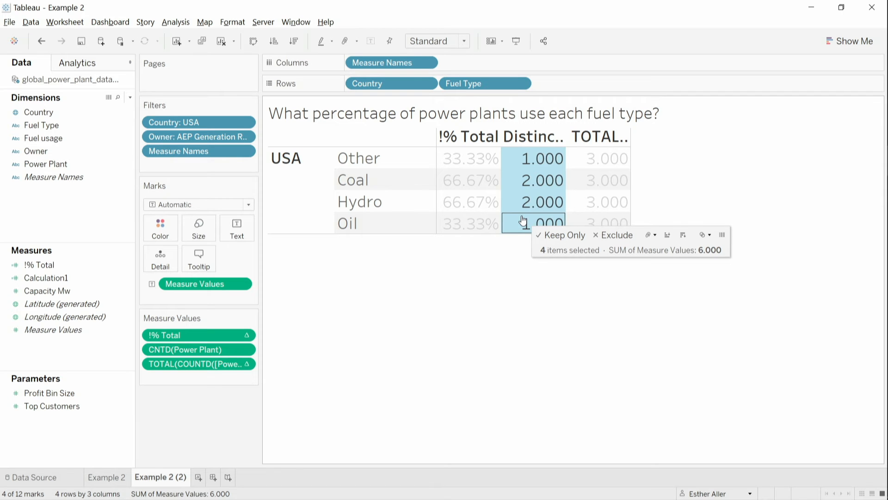
click(462, 291)
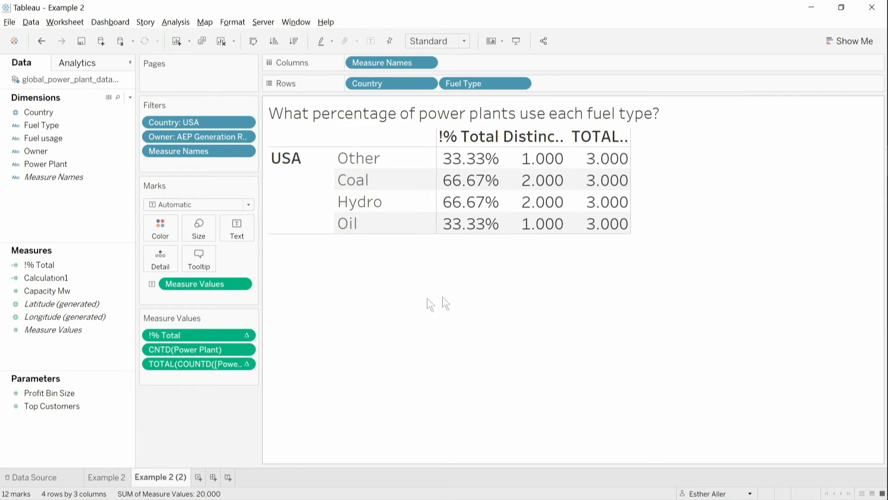
right_click(78, 267)
click(106, 80)
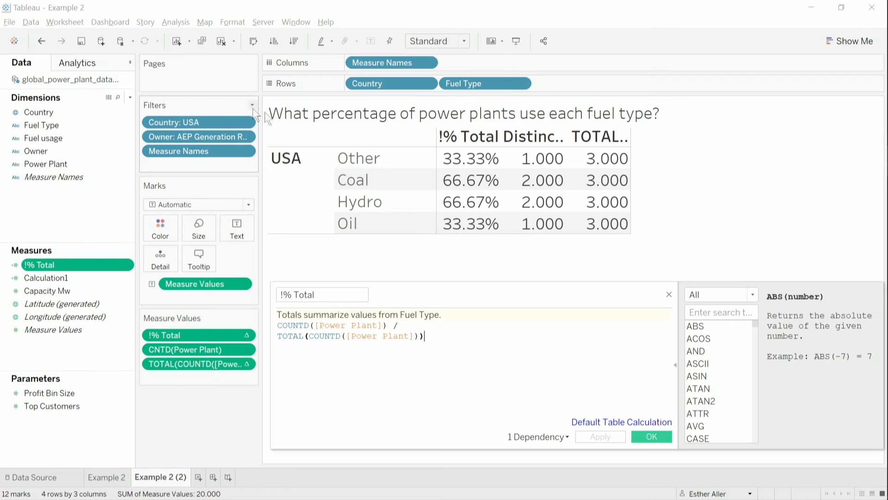
ctrl+scroll(445, 361, up, 5)
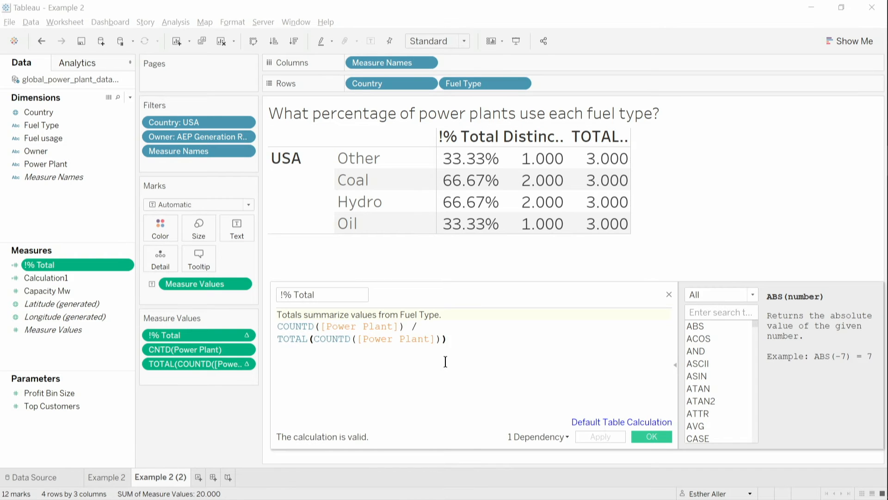
double_click(292, 347)
text(window )
text(su)
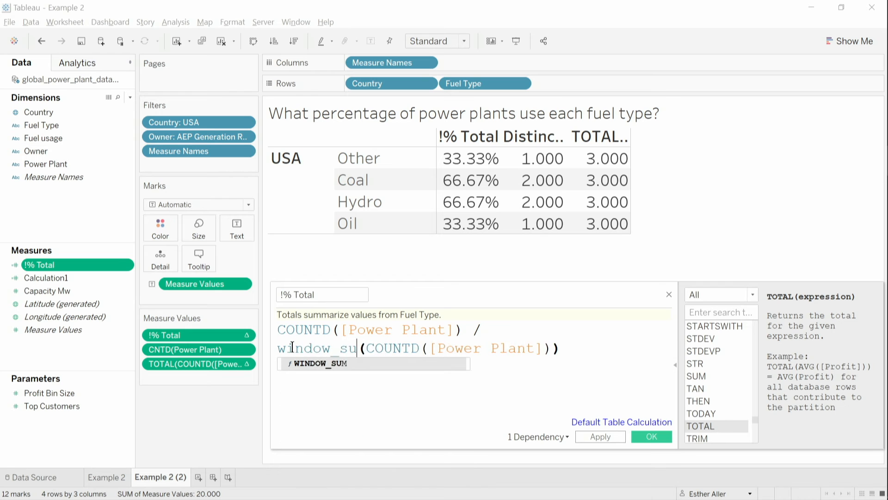
key(Return)
Add the formula's WINDOW_SUM(COUNTD([Power Plant])) expression to the table as a separate measure column.
click(581, 352)
drag(581, 351, 276, 350)
drag(299, 350, 577, 188)
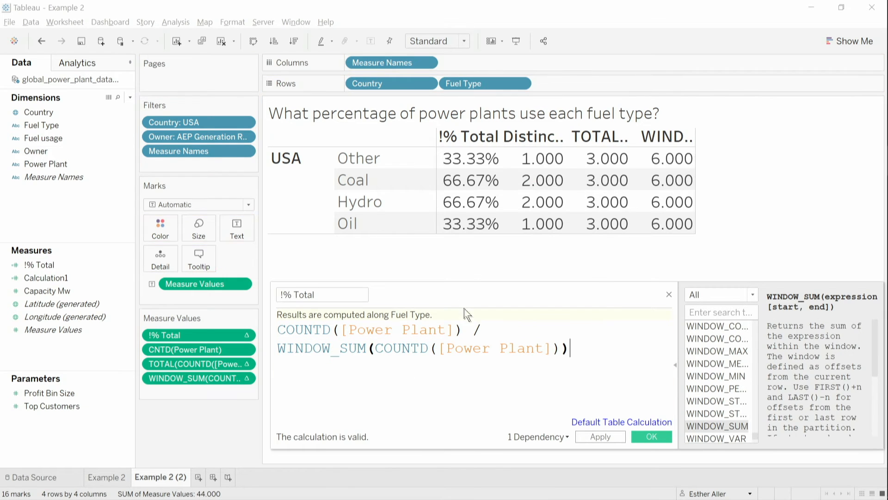
Apply and save the WINDOW_SUM version of !% Total, and select all four percentages to examine their sum.
drag(449, 298, 453, 280)
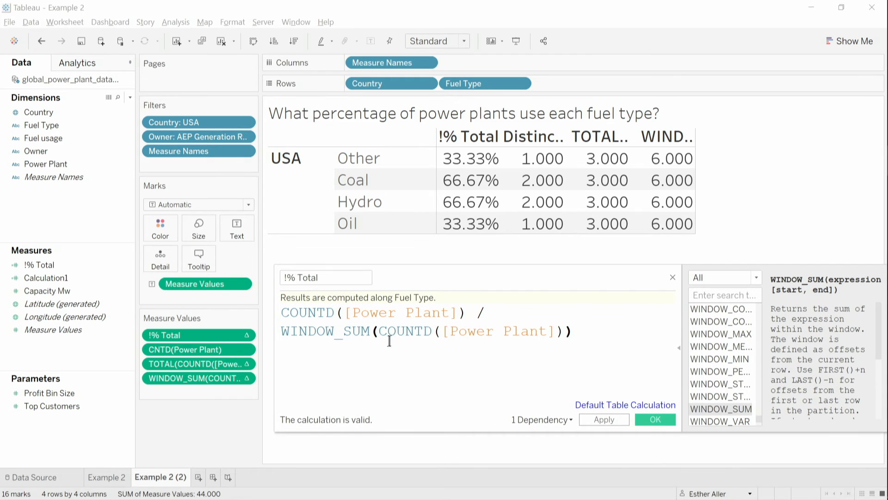
drag(370, 332, 278, 333)
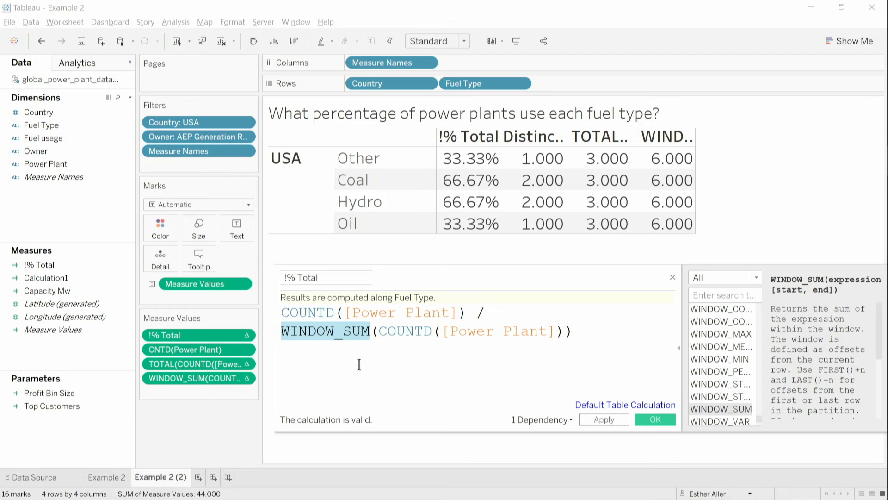
click(326, 332)
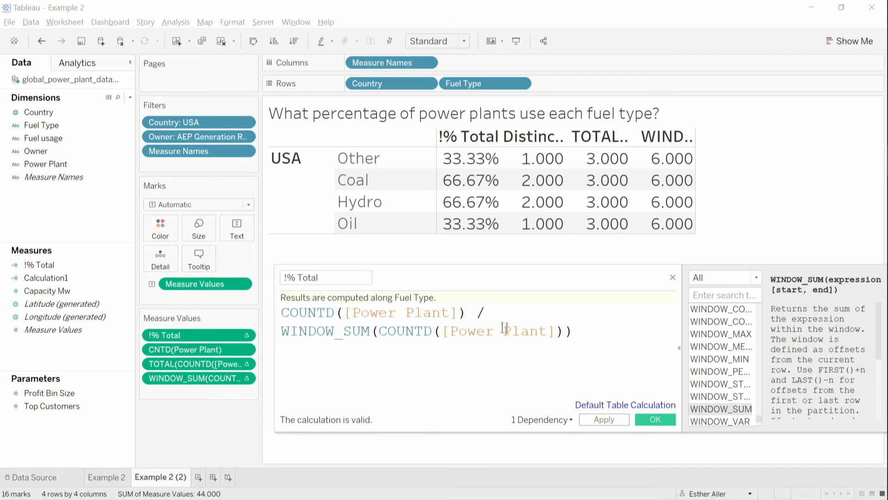
click(585, 334)
click(623, 420)
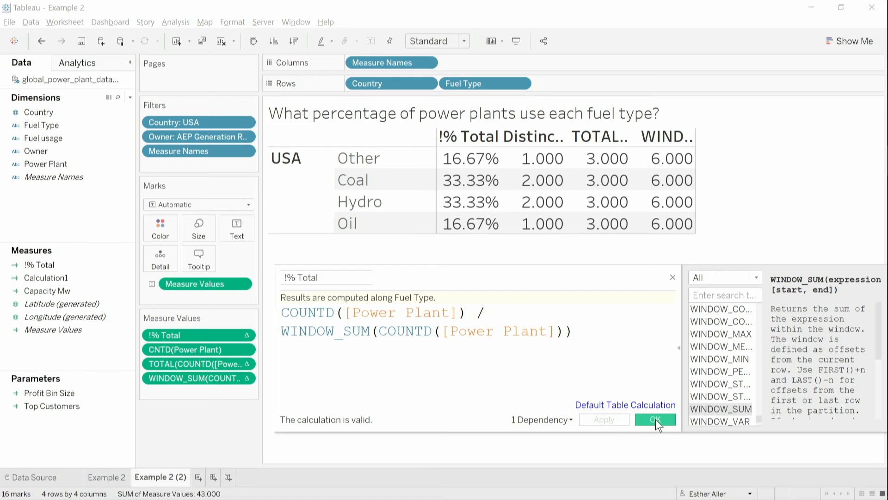
click(656, 419)
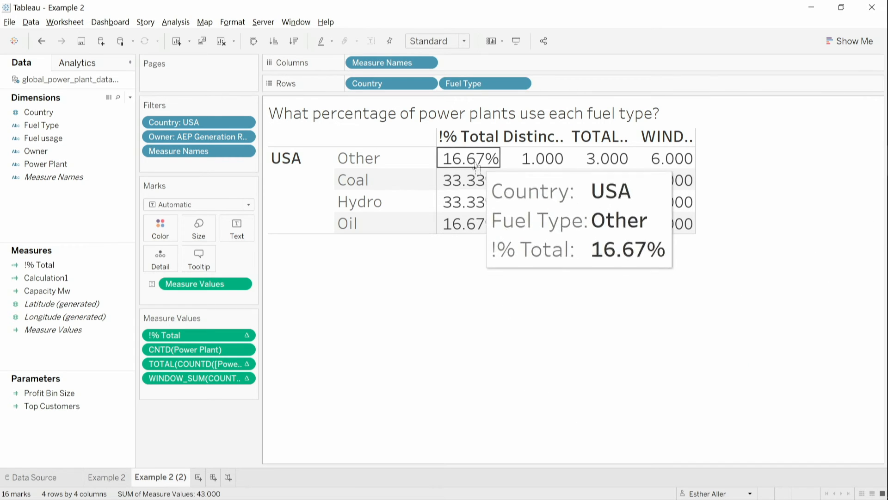
drag(476, 159, 455, 226)
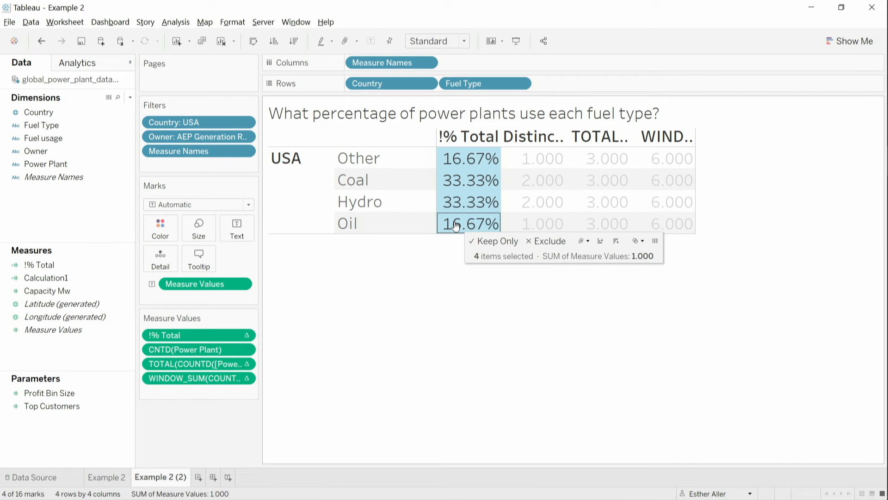
click(426, 273)
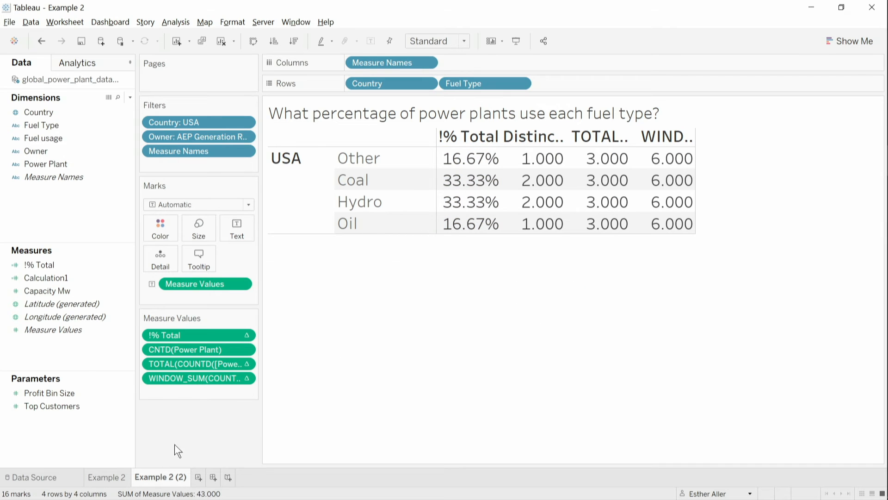
On the Example 2 worksheet, examine the percent of total table calculation's settings and its scope across the Denmark and Greece bars.
click(122, 477)
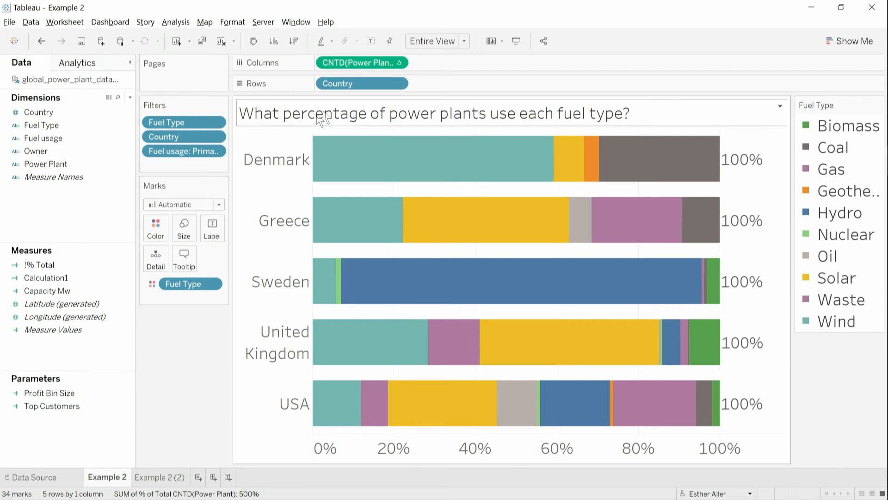
right_click(371, 60)
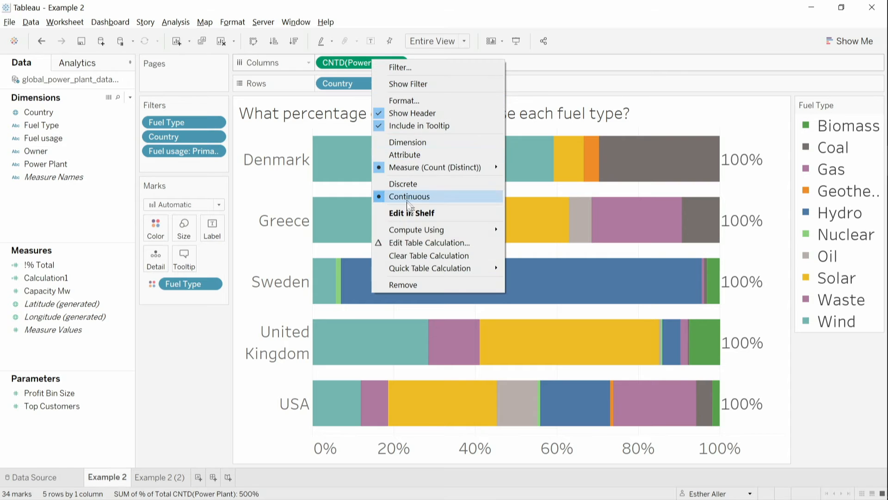
click(406, 243)
drag(622, 164, 593, 160)
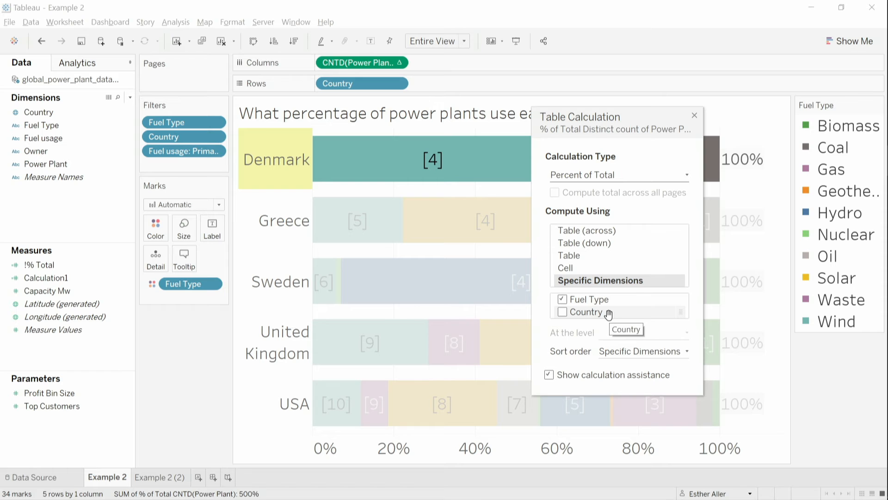
drag(366, 146, 755, 162)
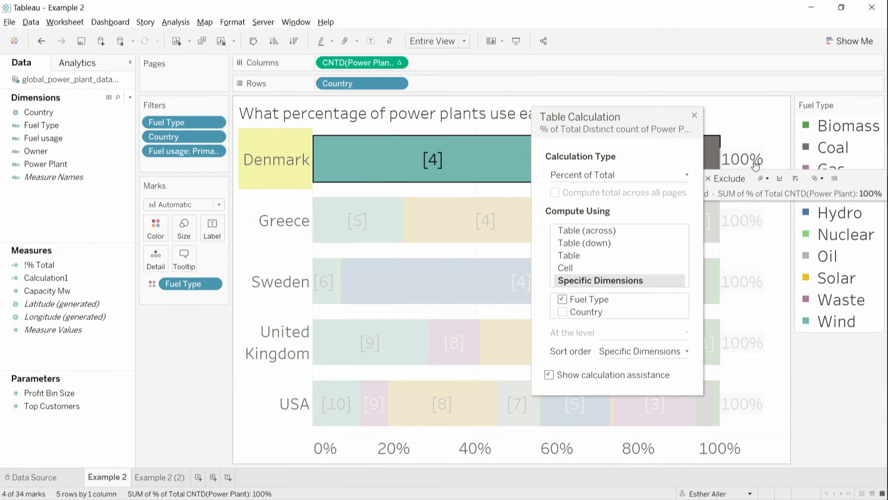
click(268, 206)
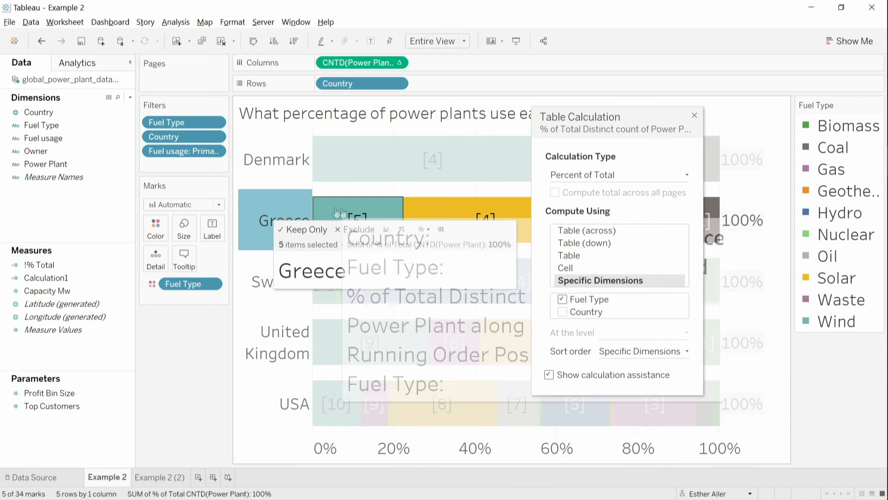
click(695, 116)
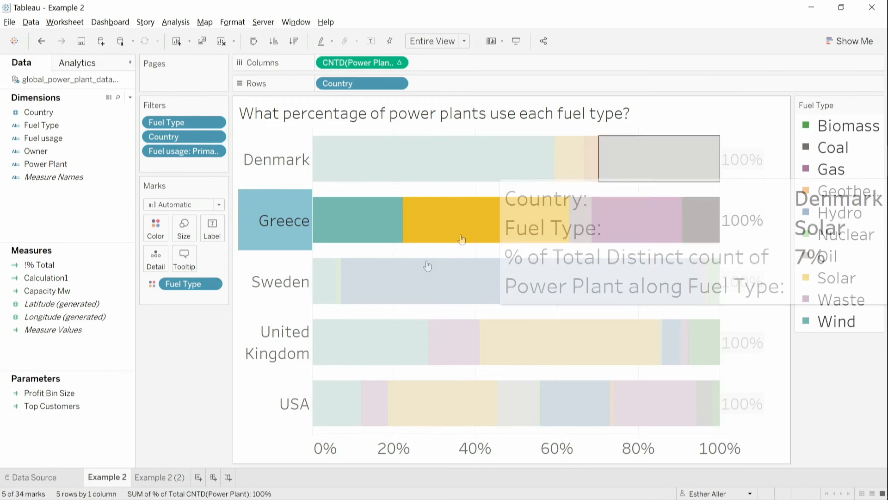
key(Escape)
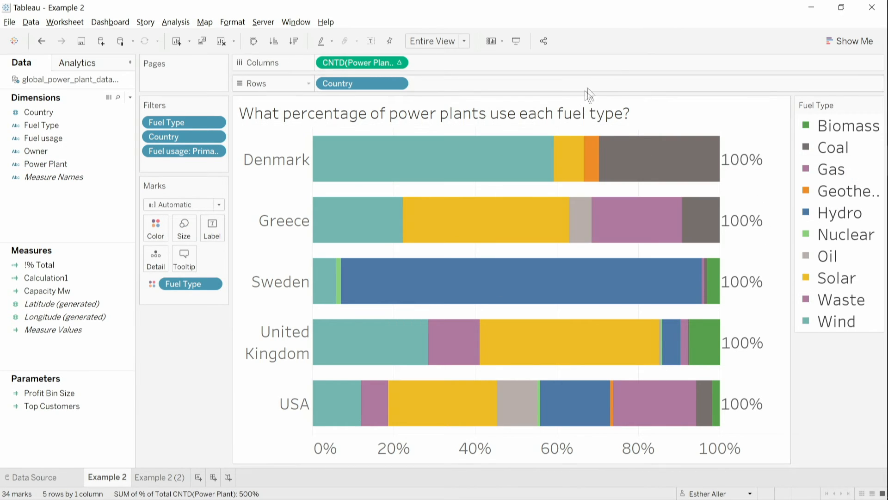
Switch to the Example 3 FINAL2 workbook, duplicate the Climate Change worksheet as a crosstab, and move City to Rows after Country.
click(812, 6)
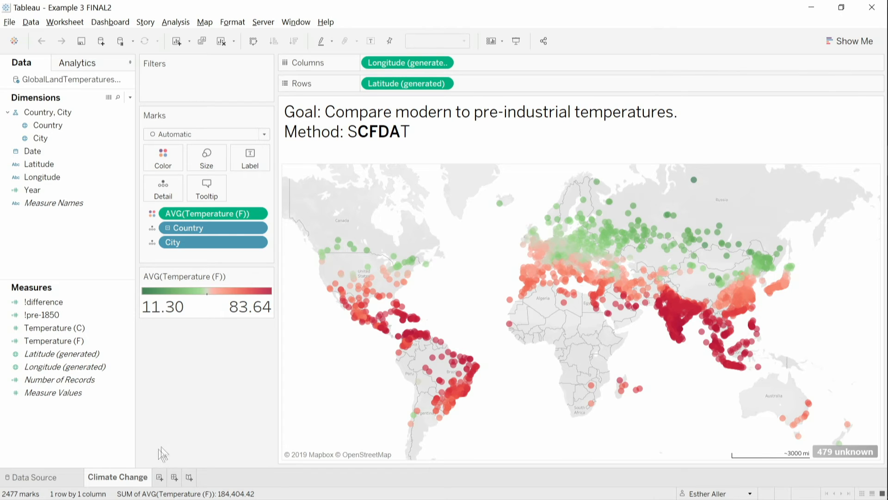
right_click(136, 478)
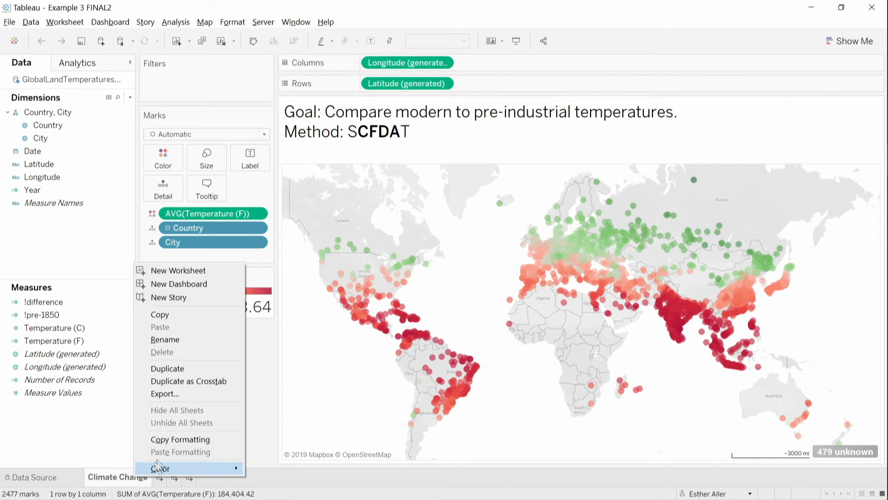
click(191, 385)
click(190, 476)
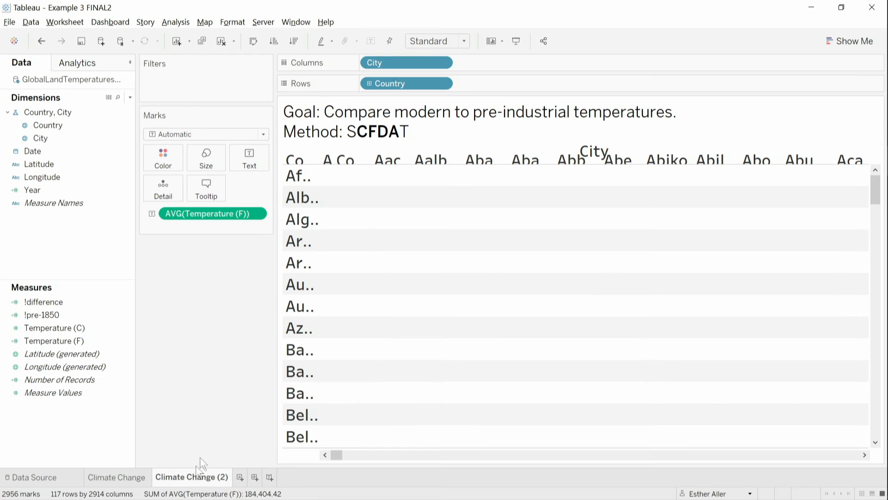
drag(397, 63, 470, 85)
Keep only the five Afghan cities from Baglan to Jalalabad, and make the header row tall enough to read.
click(396, 169)
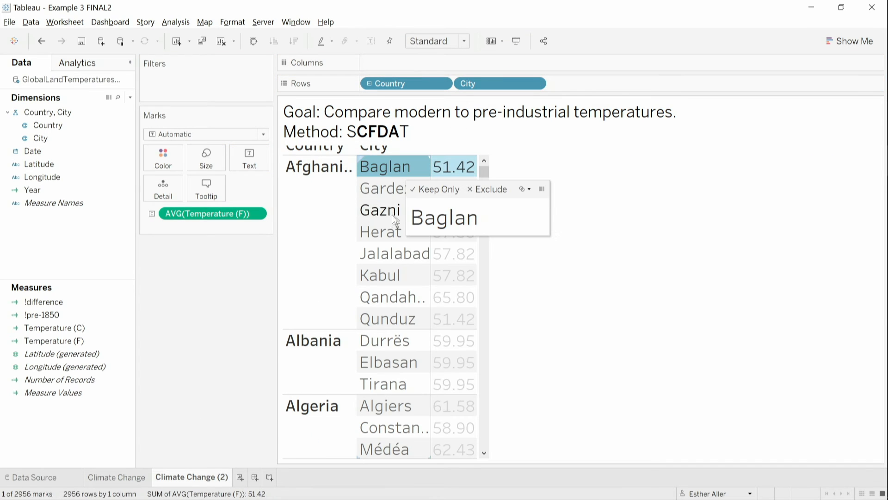
shift+click(390, 254)
click(424, 273)
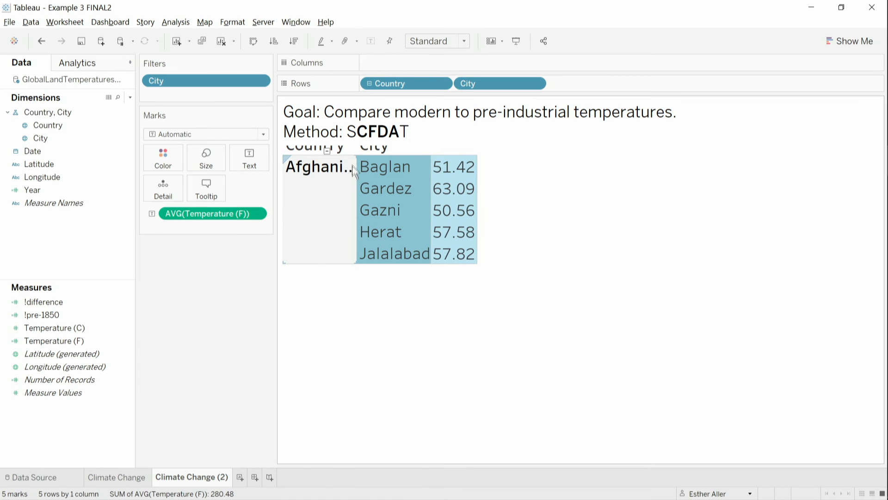
click(345, 154)
drag(347, 155, 343, 178)
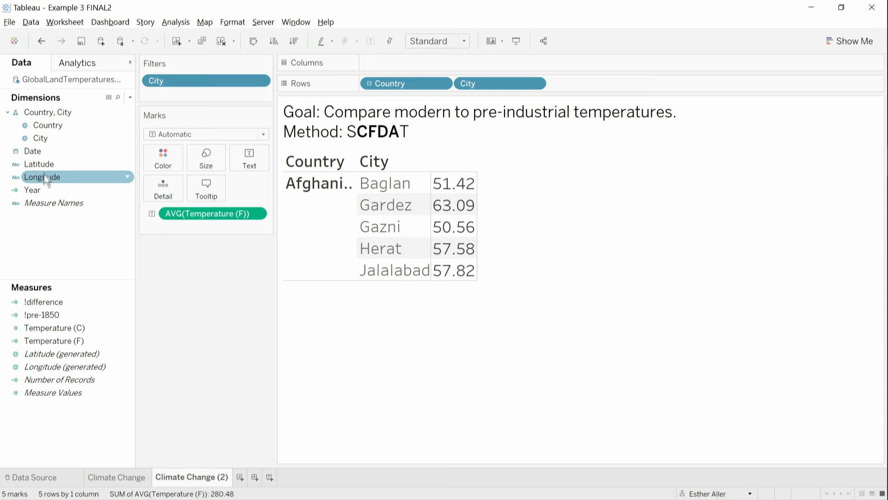
Add a Year filter that keeps values of at least 1950.
drag(35, 190, 205, 96)
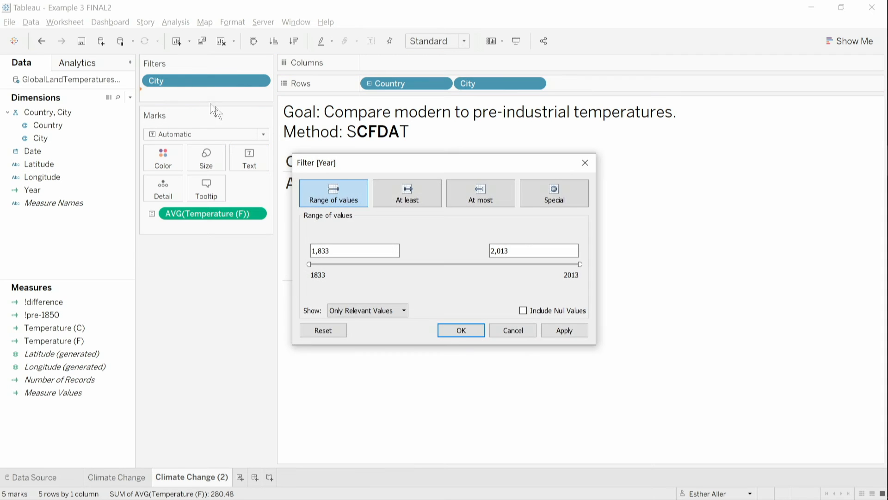
click(397, 194)
drag(358, 250, 278, 250)
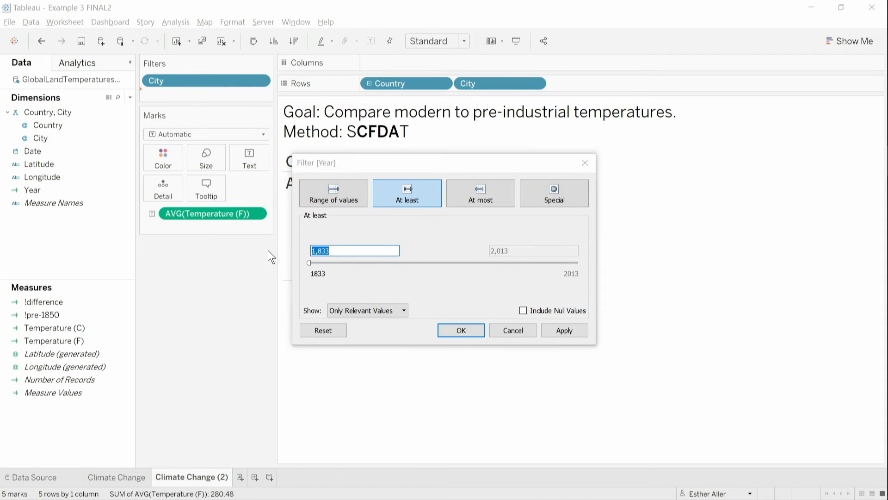
text(1,95)
text(0)
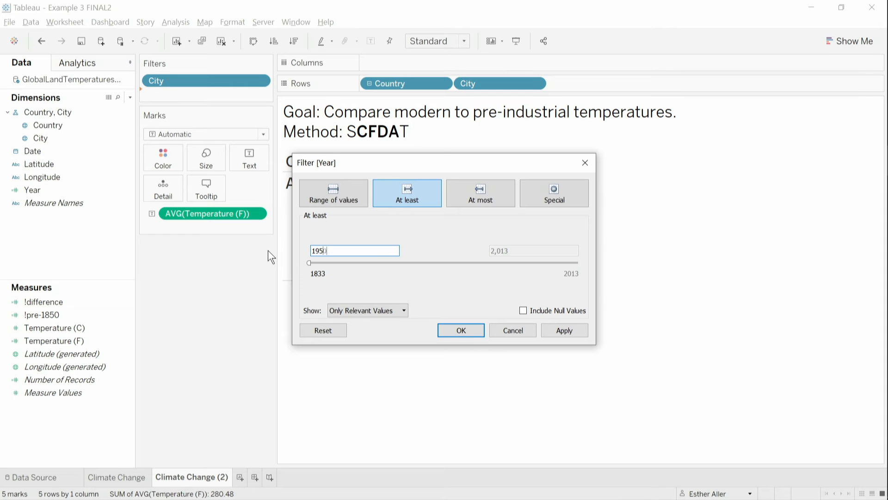
click(449, 331)
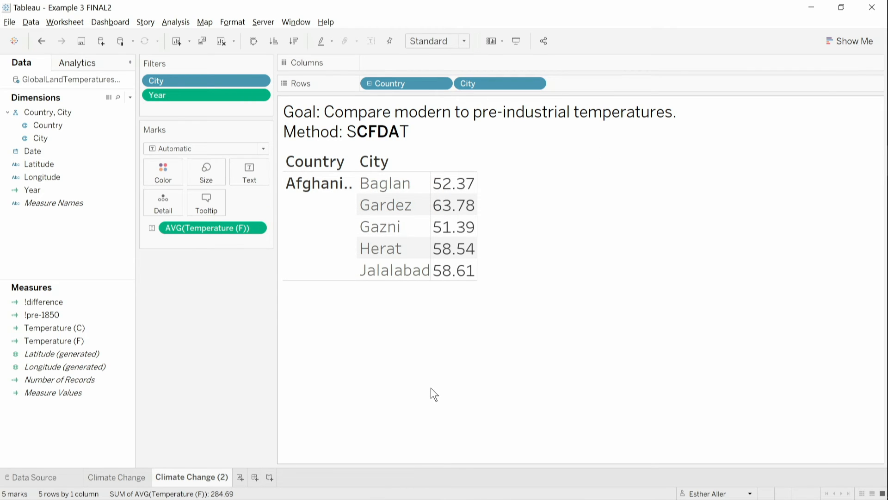
Duplicate the Climate Change (2) worksheet and remove the Year filter from the copy.
right_click(181, 478)
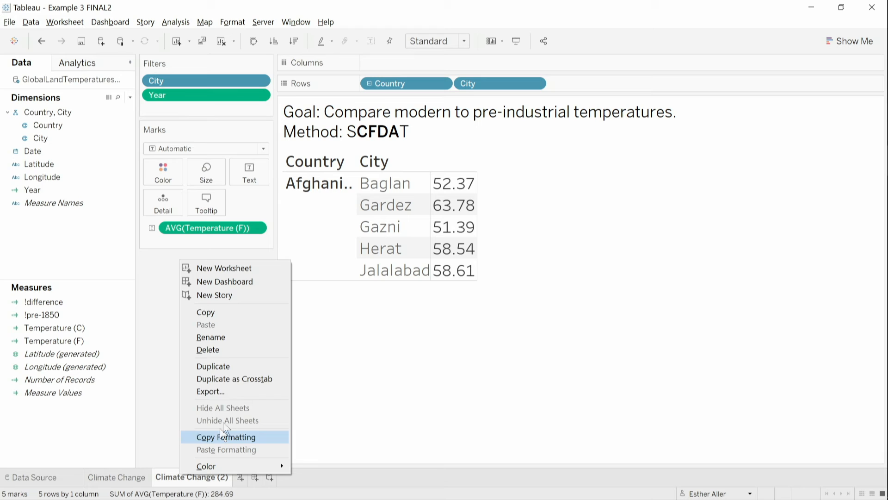
click(238, 369)
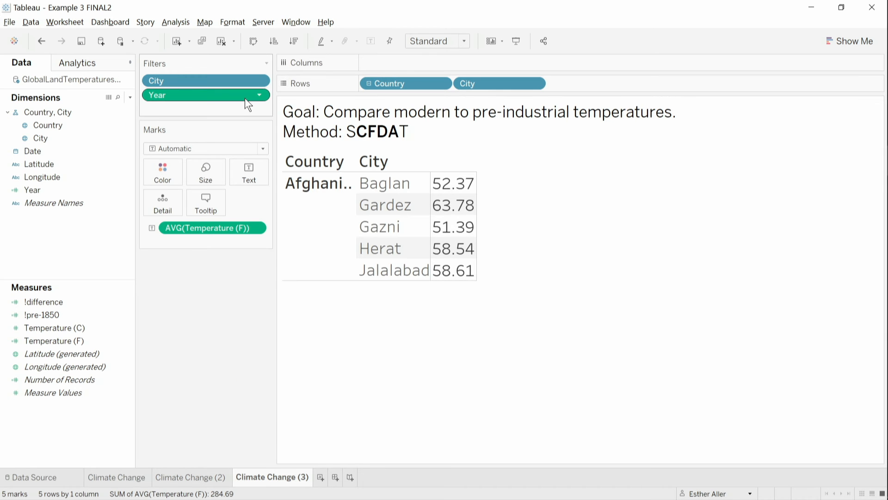
drag(245, 98, 237, 295)
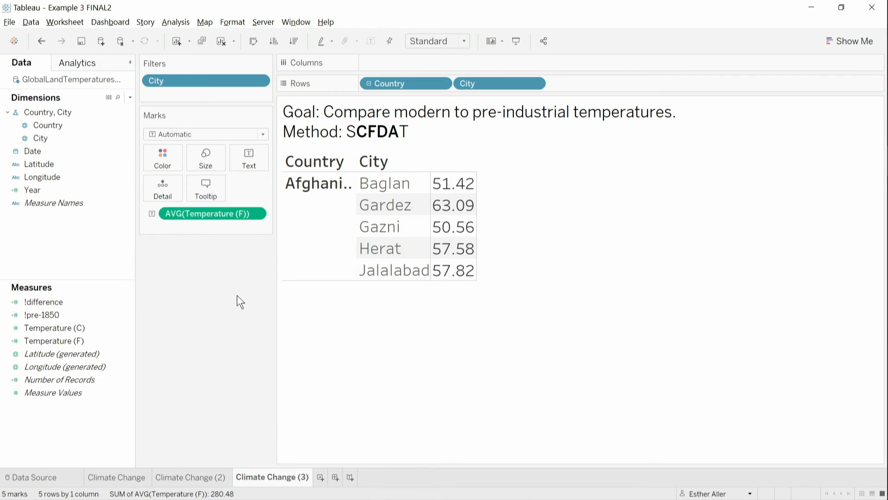
Replace the !pre-1850 formula with a condition that returns [Temperature (F)] if [Year] < 1850.
right_click(74, 314)
click(132, 109)
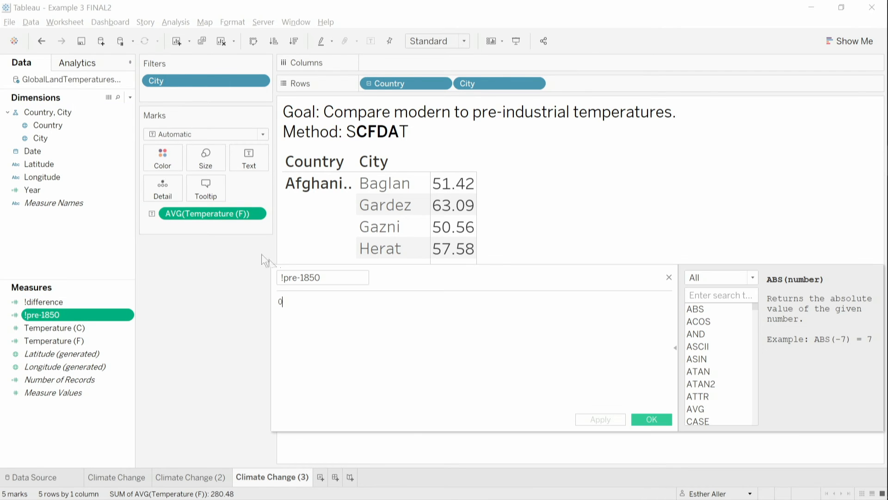
key(BackSpace)
text(IF ye)
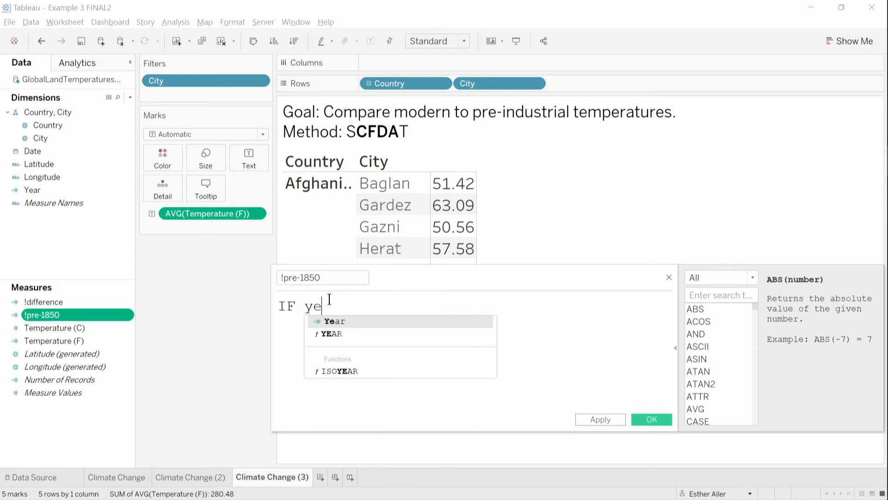
key(Return)
text(< 1850)
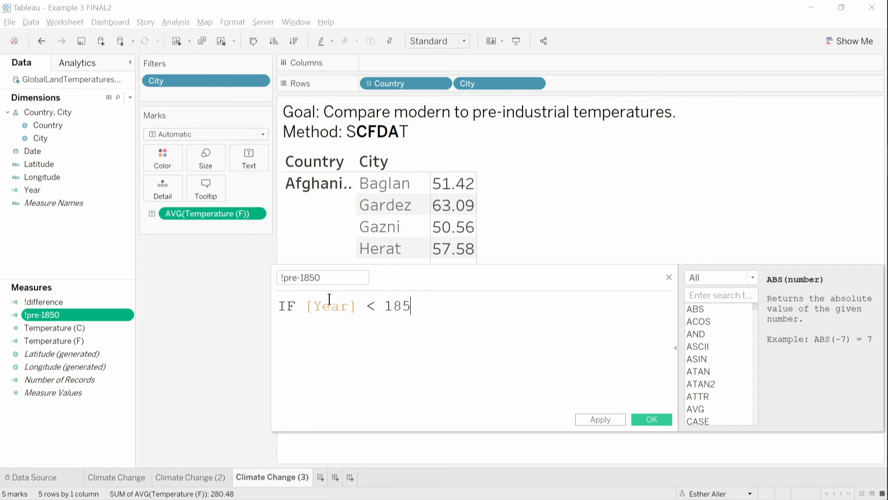
key(Return)
text(the)
key(Return)
text(tem)
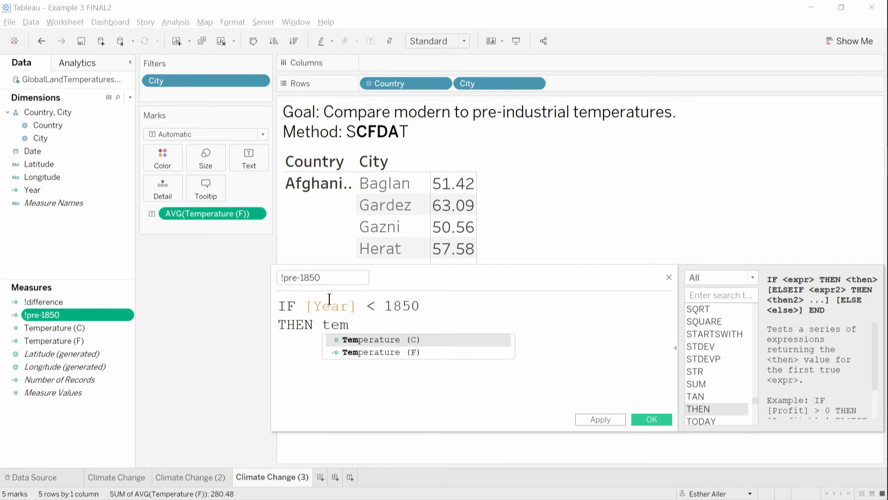
key(Down)
key(Return)
key(Return)
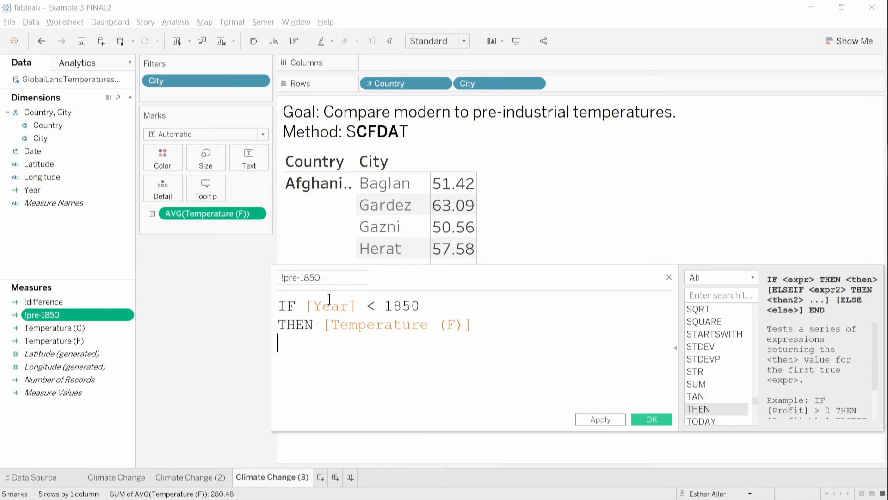
Finish the !pre-1850 condition with ELSE NULL and END, and save the calculation.
text(else)
key(Return)
text(nul)
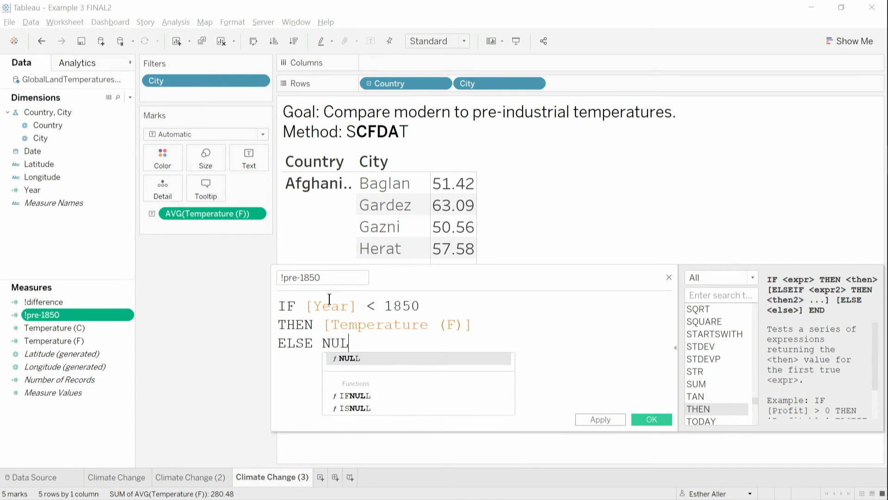
key(Return)
key(Return)
text(END)
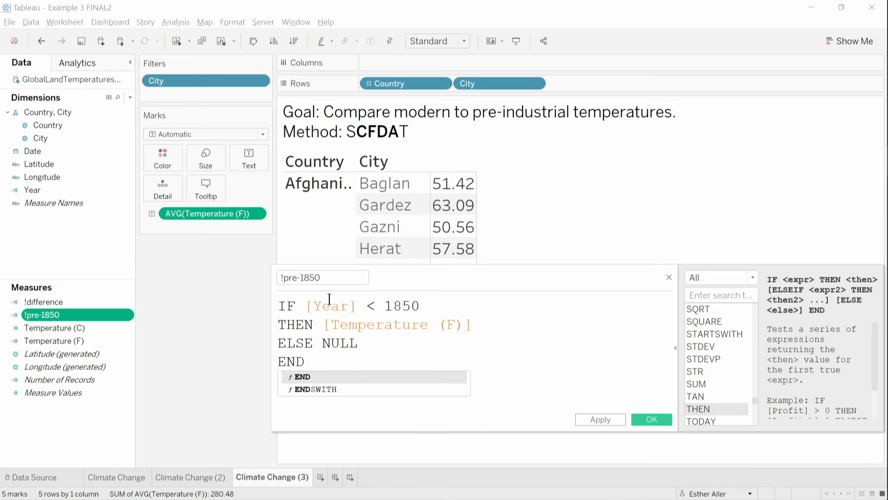
key(Escape)
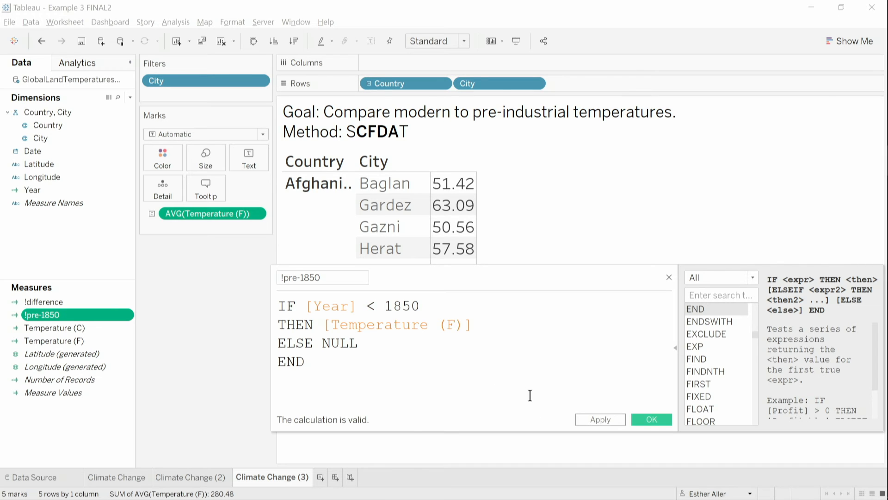
click(653, 416)
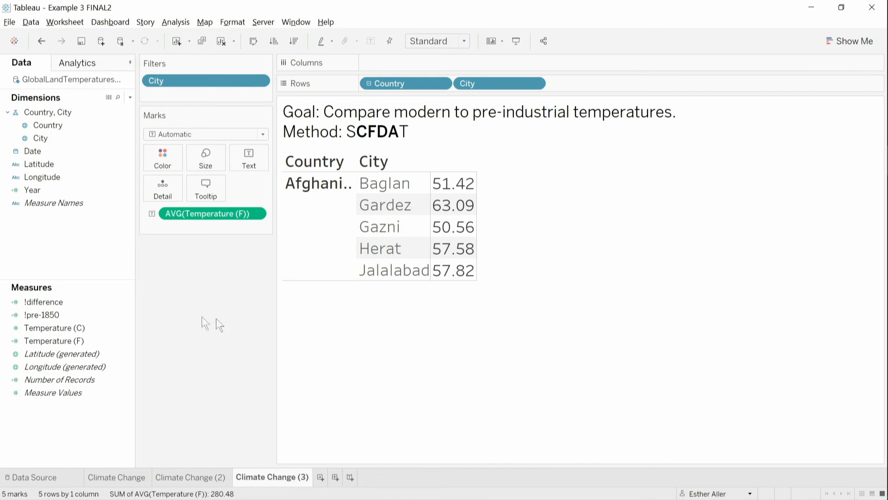
Replace the average Temperature (F) text on Climate Change (3) with the average of !pre-1850.
drag(76, 315, 235, 210)
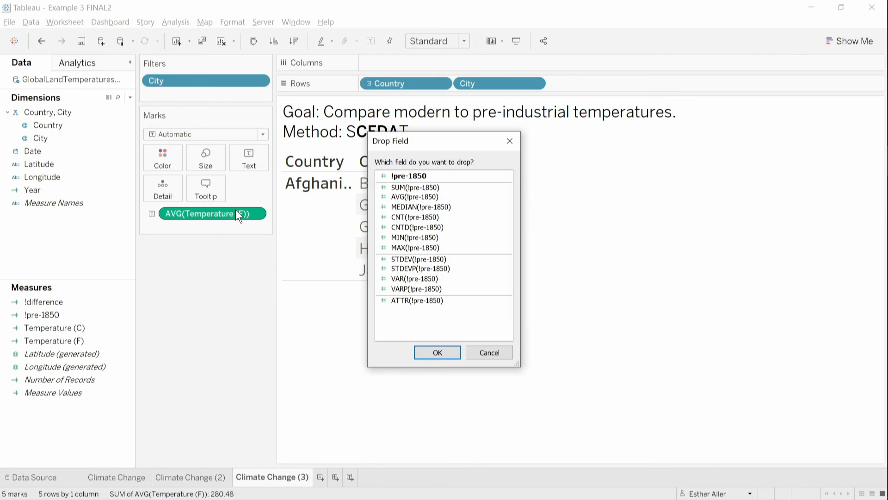
click(425, 200)
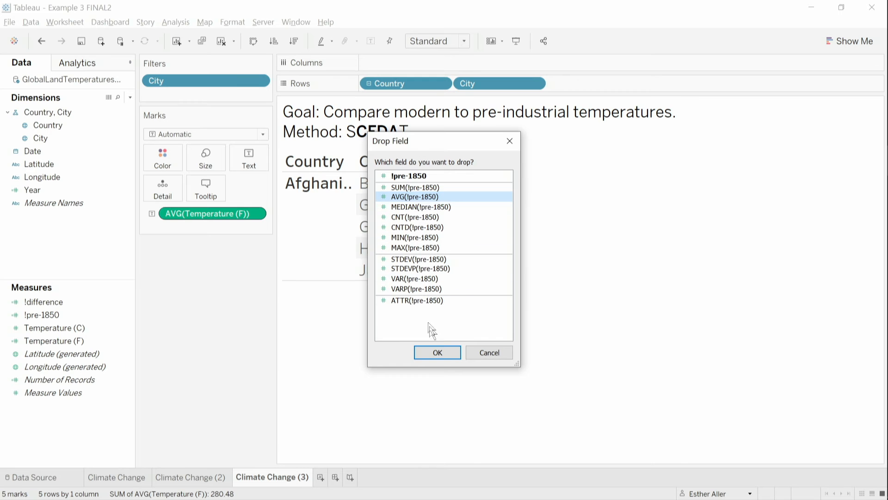
click(446, 351)
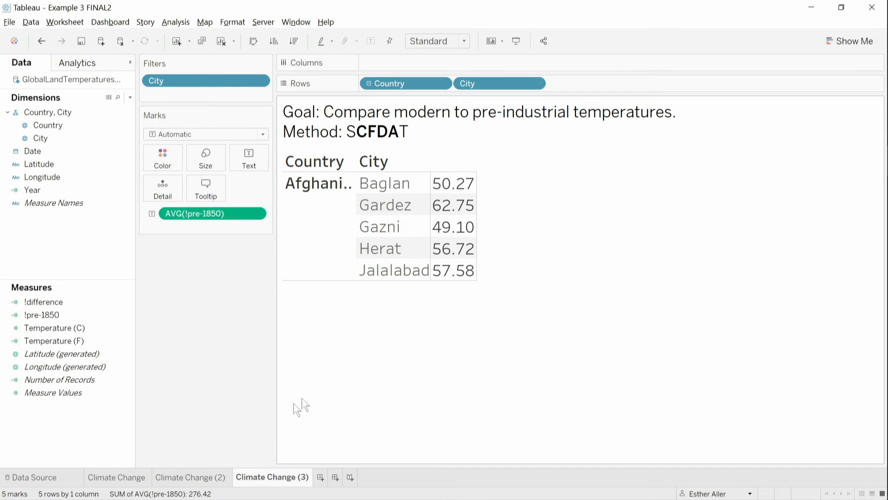
Add the average of !pre-1850 to the Climate Change (2) table alongside the average Temperature (F).
click(199, 480)
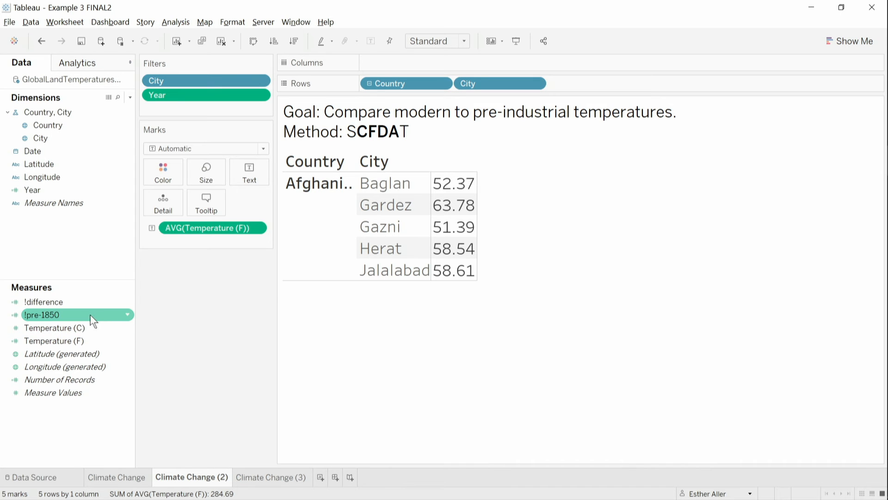
drag(85, 315, 456, 247)
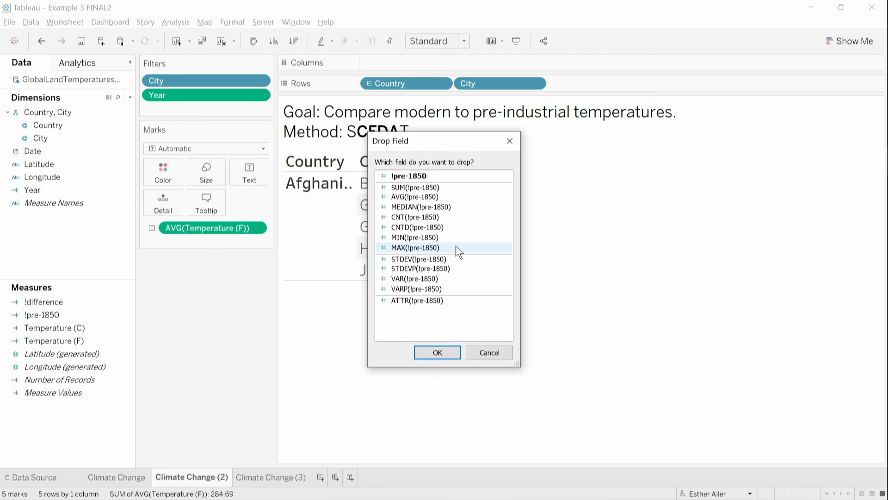
click(454, 200)
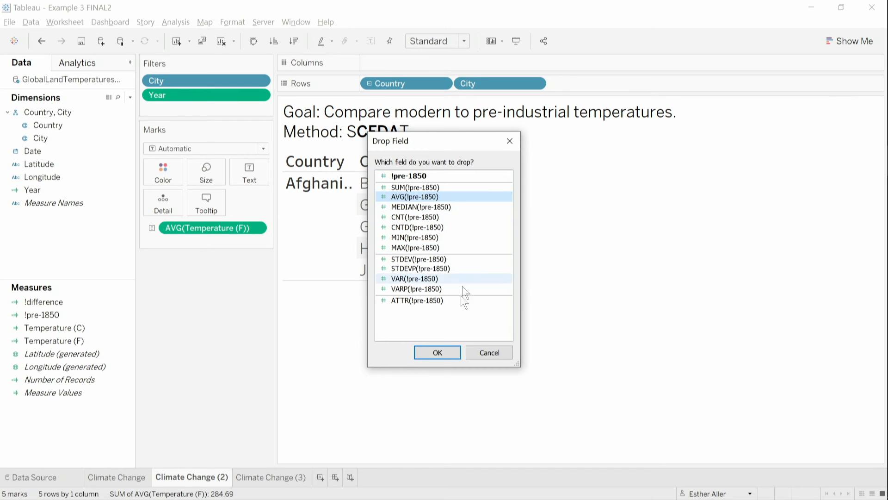
click(438, 352)
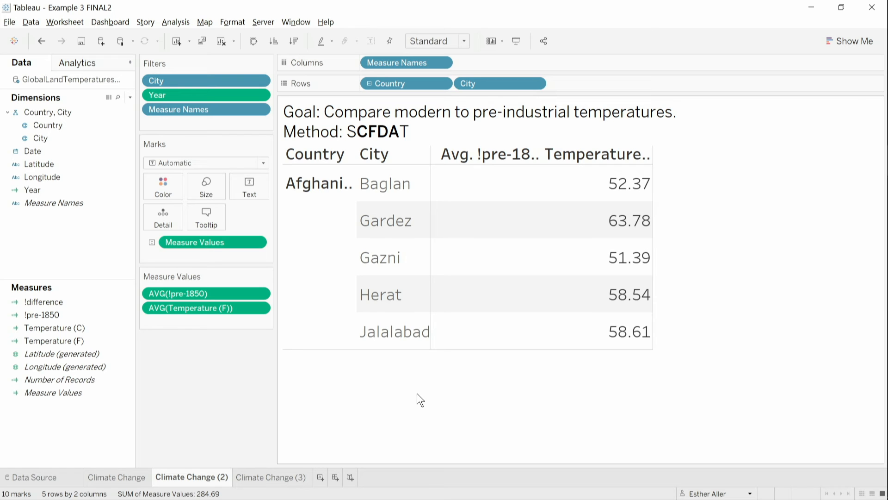
Start the !pre-1850 formula with { FIXED [Country], [City] : AVG( on a new line above the IF condition.
right_click(66, 318)
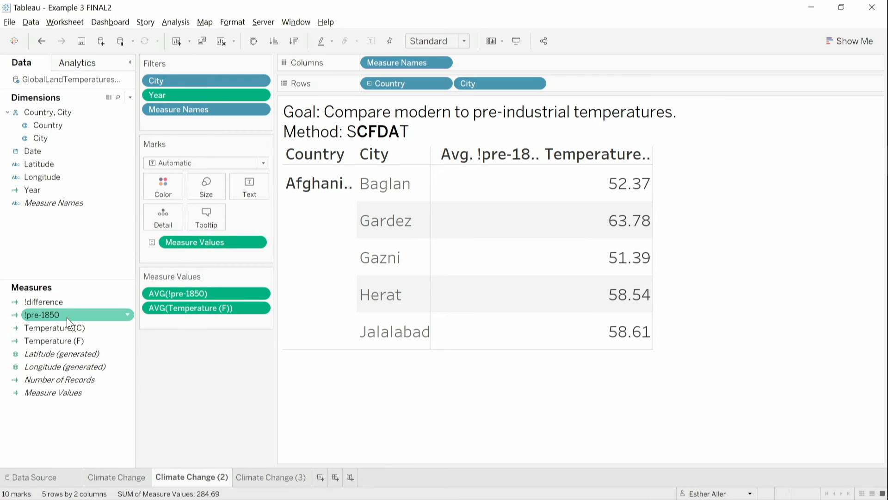
click(127, 117)
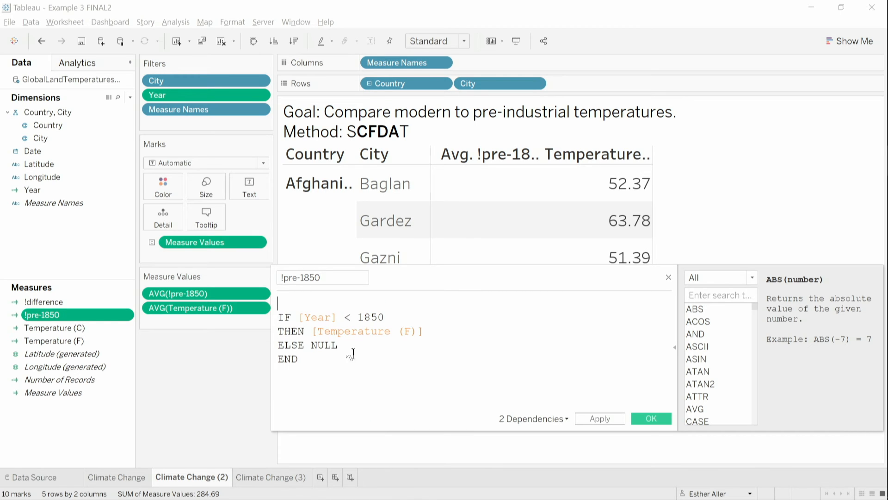
key(Return)
key(Up)
text(FI)
key(Return)
text(countr)
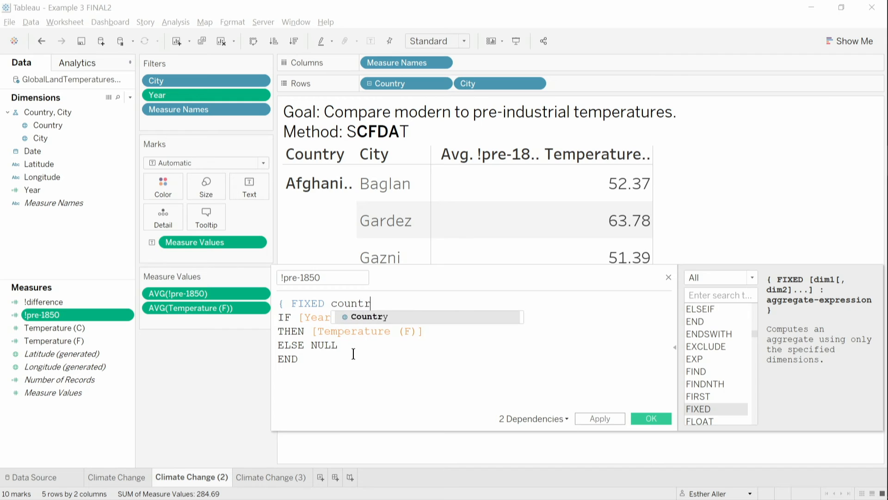
key(Return)
key(BackSpace)
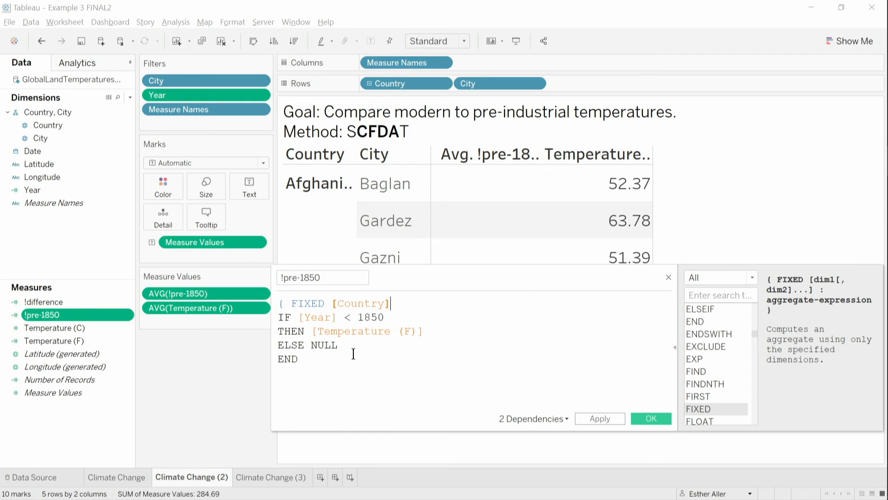
text(, ci)
key(Return)
text(: AVG()
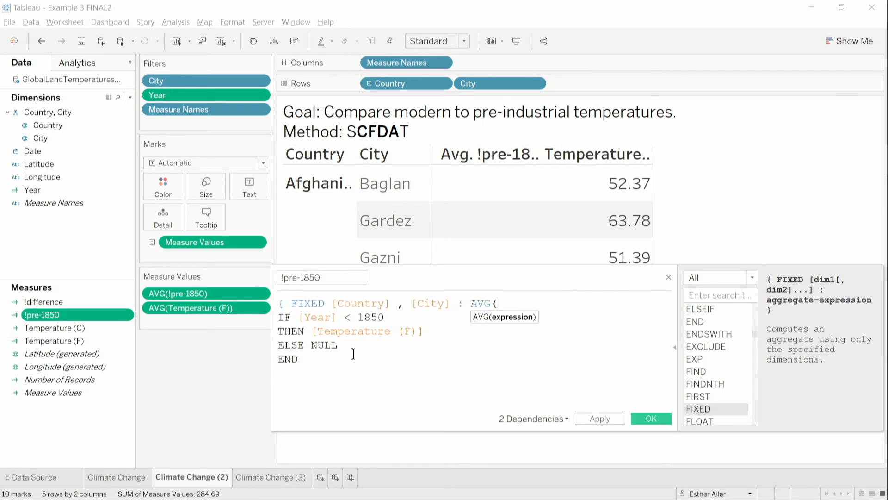
Close the FIXED expression with )} below END, indent the IF block, and save the !pre-1850 calculation.
click(354, 354)
key(Return)
text() })
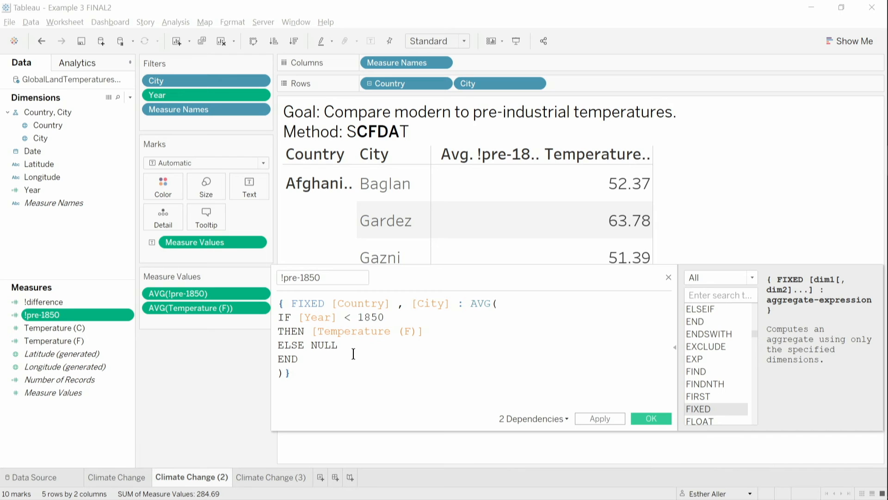
drag(353, 354, 245, 324)
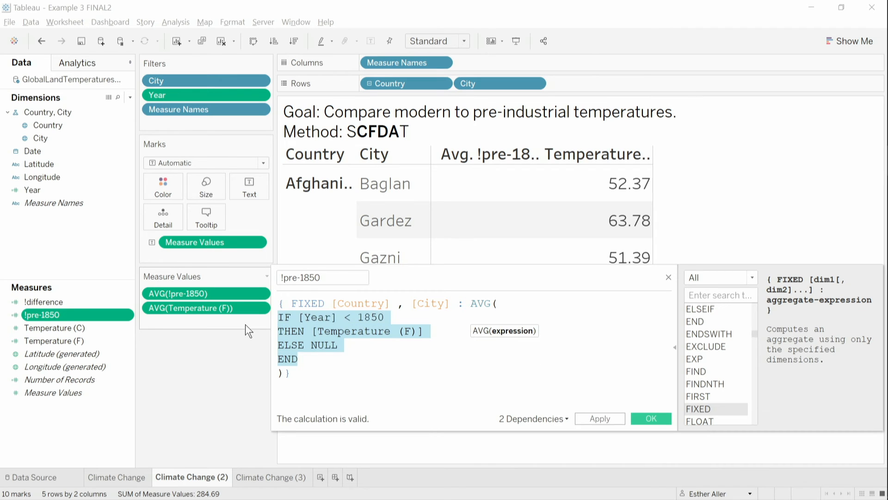
key(Tab)
click(329, 390)
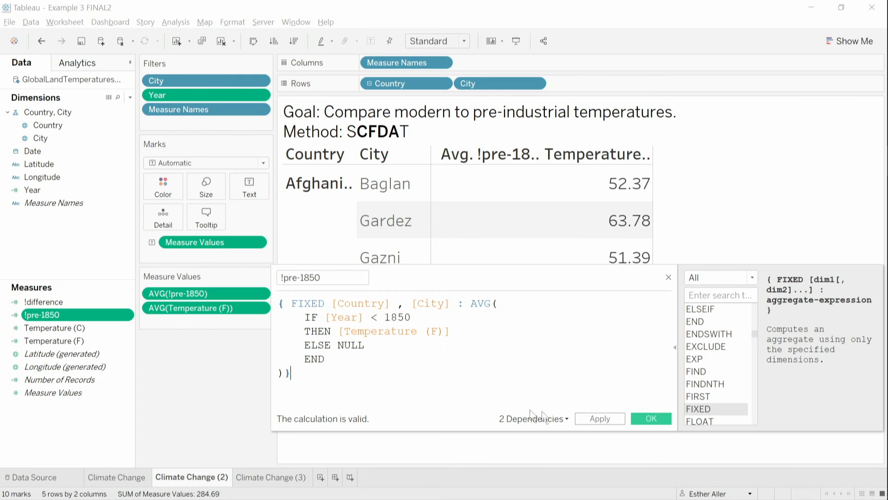
click(661, 417)
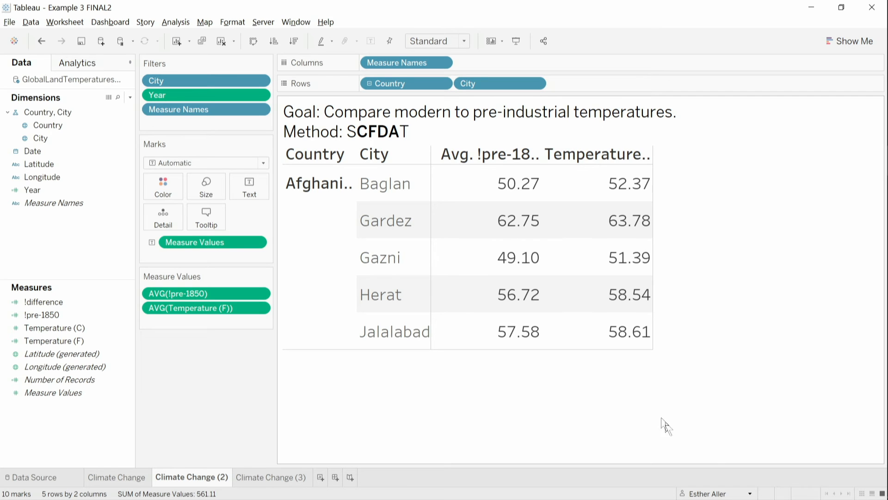
Compare the pre-1850 averages on Climate Change (3) with those on Climate Change (2).
click(279, 476)
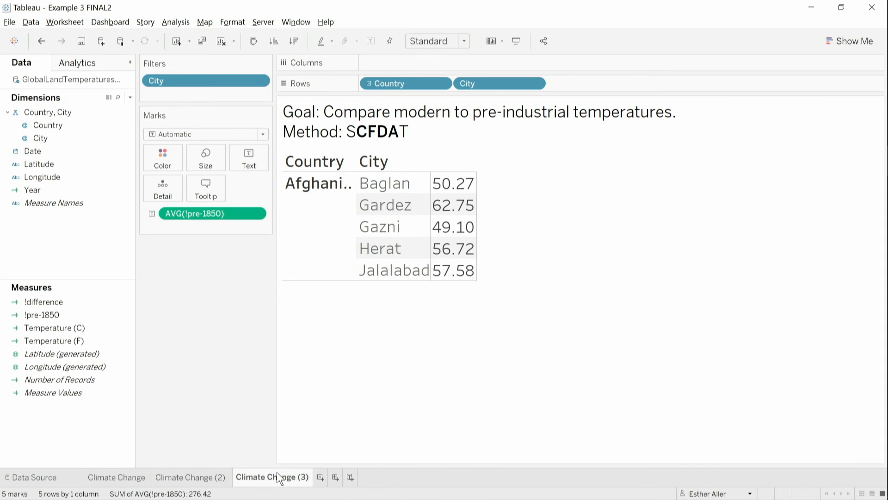
click(225, 477)
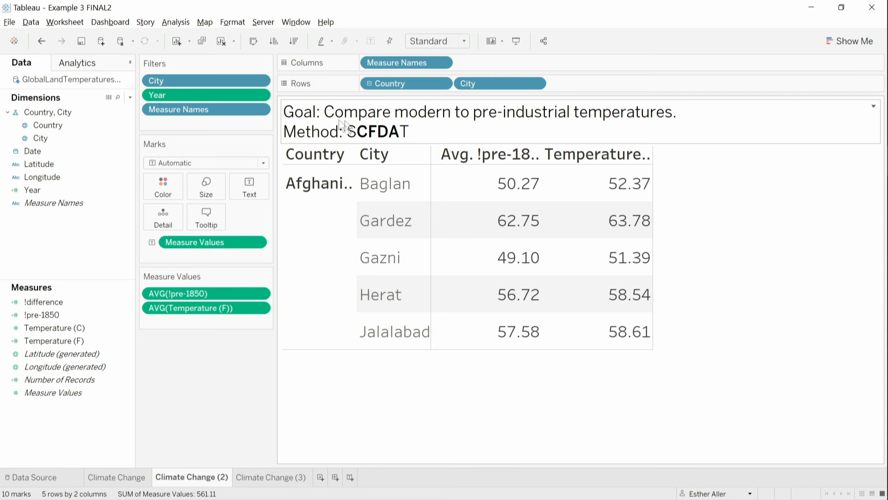
Add the Year filter on Climate Change (2) to context, and remove it from context again.
right_click(239, 96)
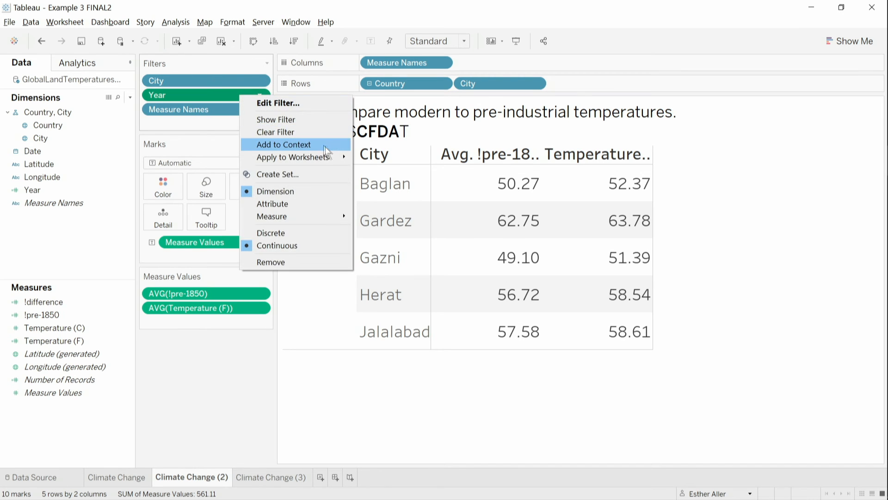
click(326, 146)
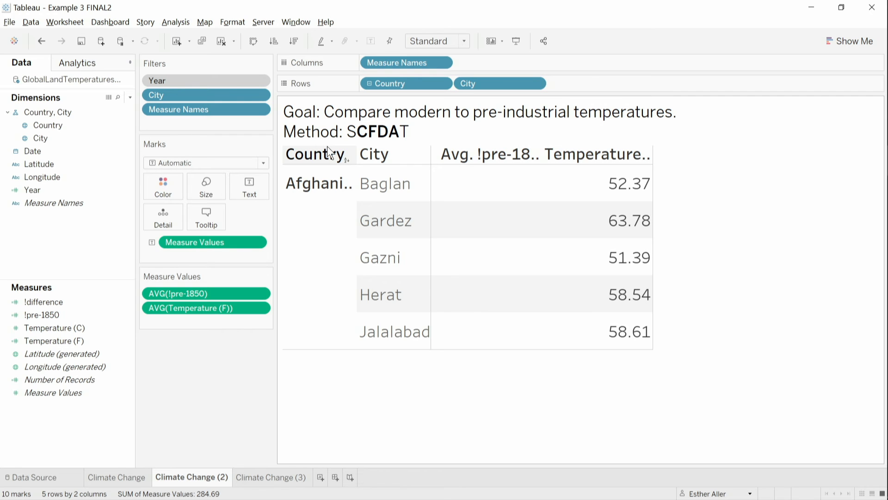
right_click(252, 83)
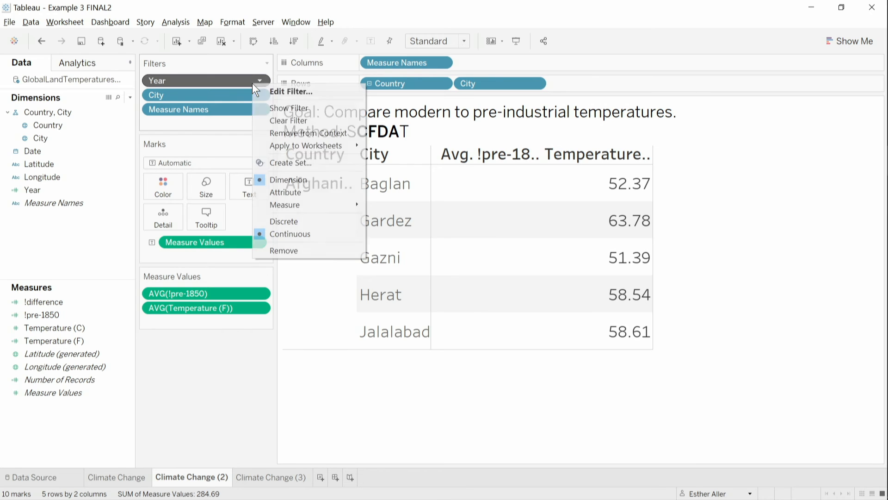
click(321, 132)
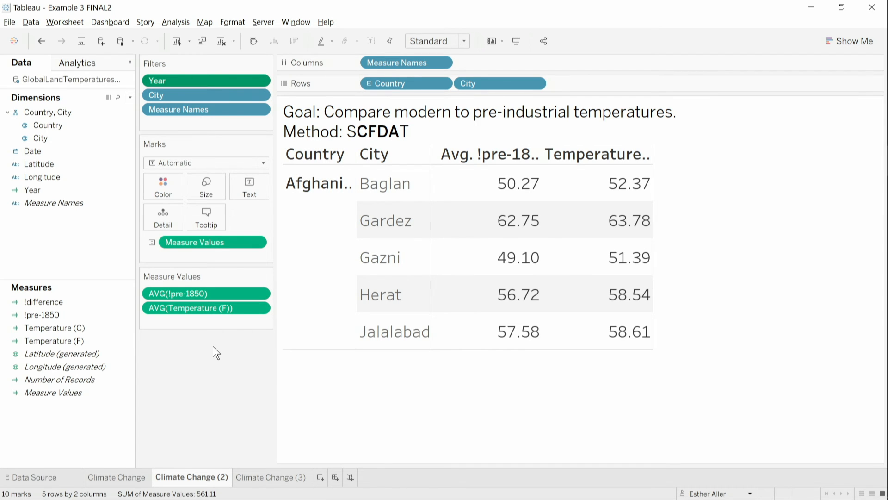
Examine the data source filters of GlobalLandTemperaturesByCity and leave them without making changes.
right_click(87, 80)
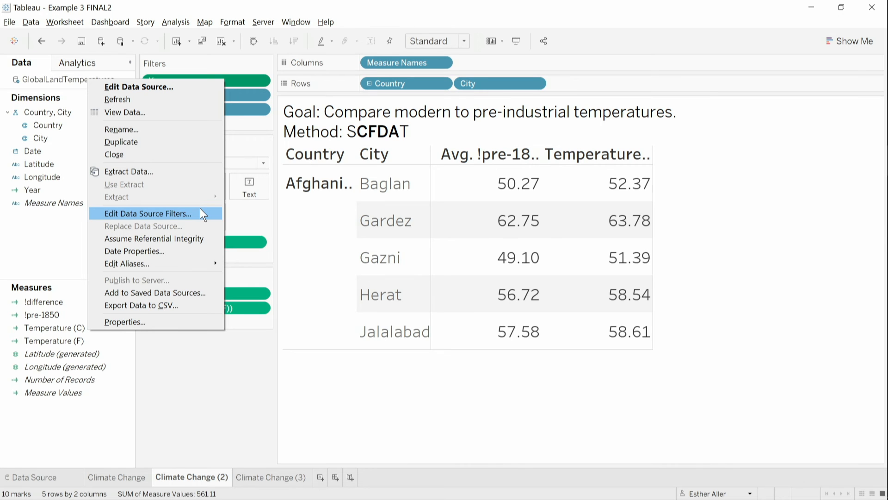
click(64, 475)
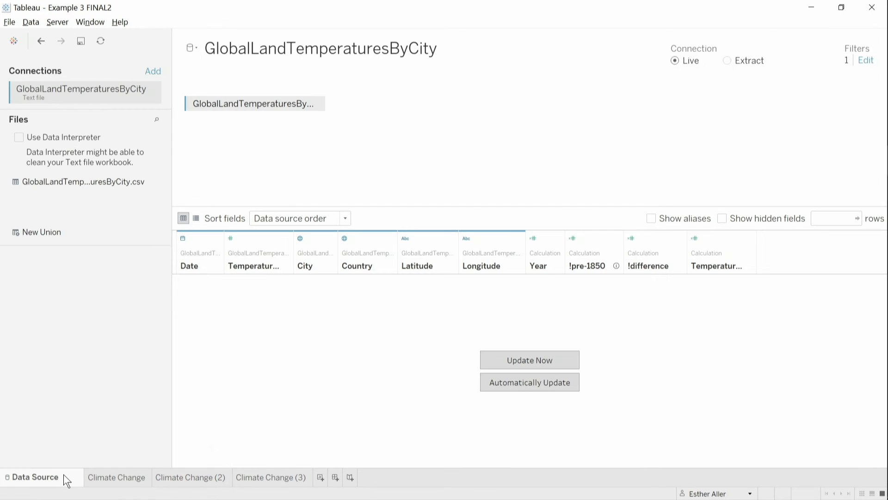
click(866, 61)
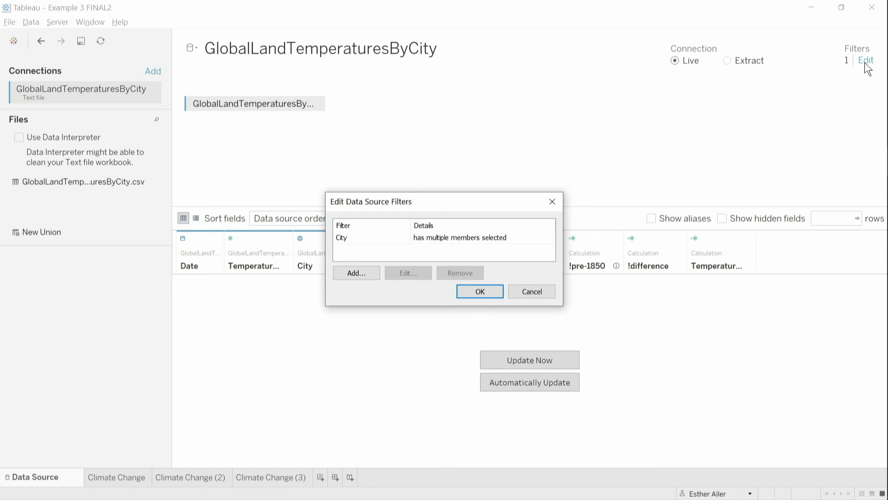
click(531, 292)
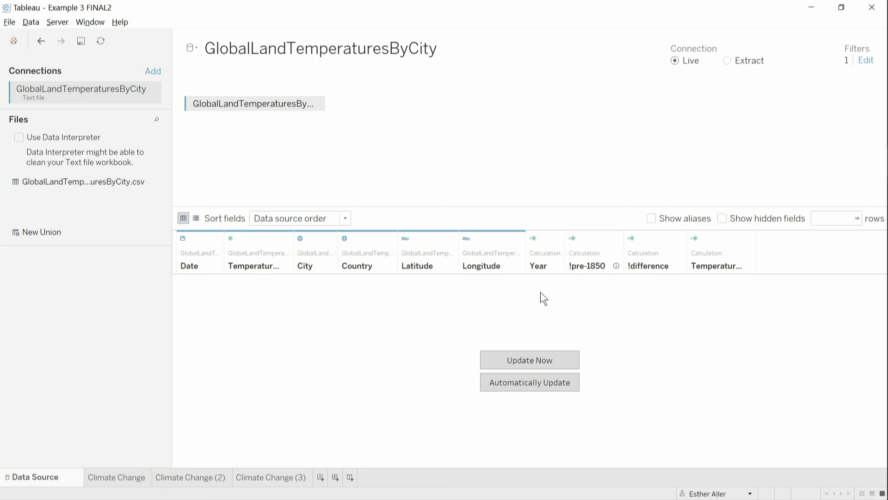
On Climate Change (2), define the !difference calculation as AVG([Temperature (F)]) - AVG([!pre-1850]) and save it.
click(170, 478)
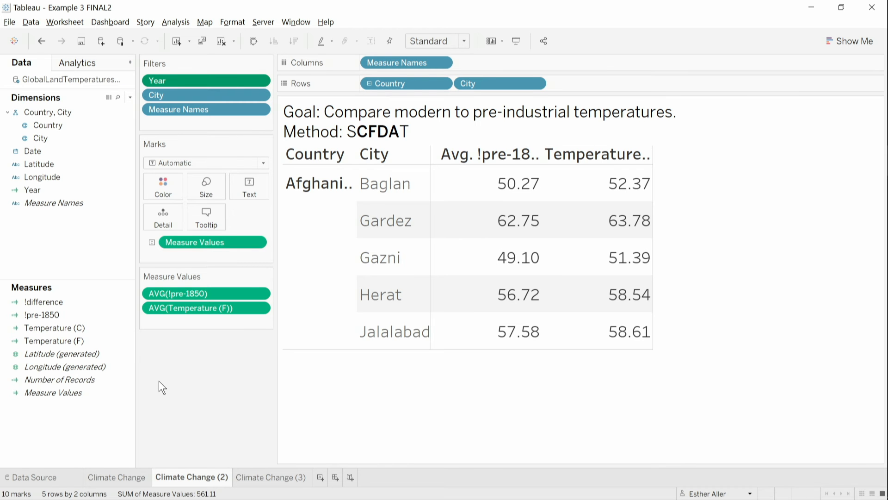
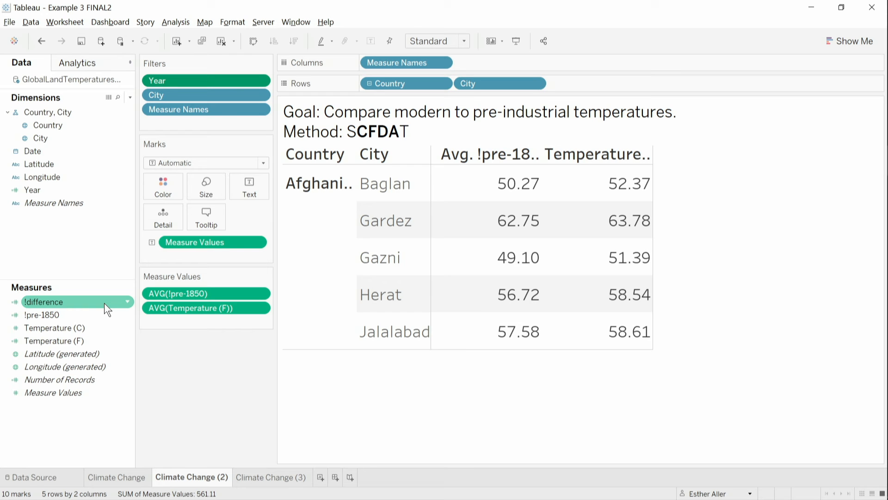
right_click(104, 304)
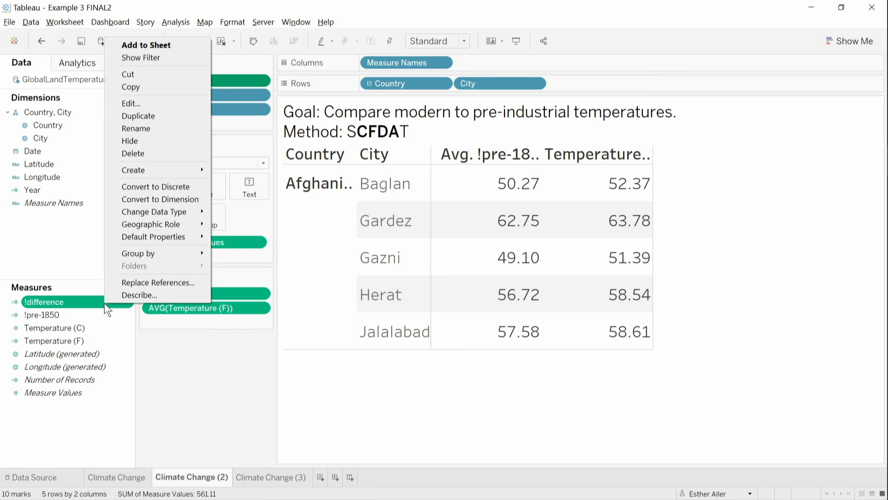
click(160, 107)
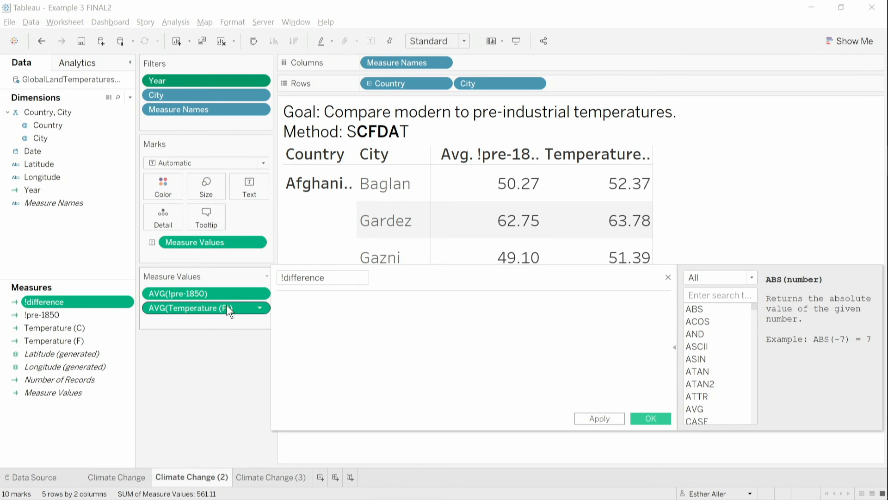
drag(228, 307, 316, 319)
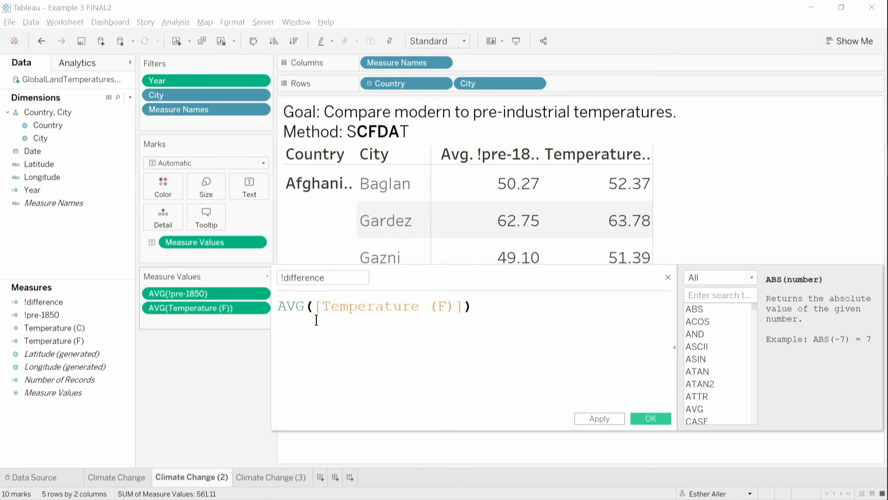
text(-)
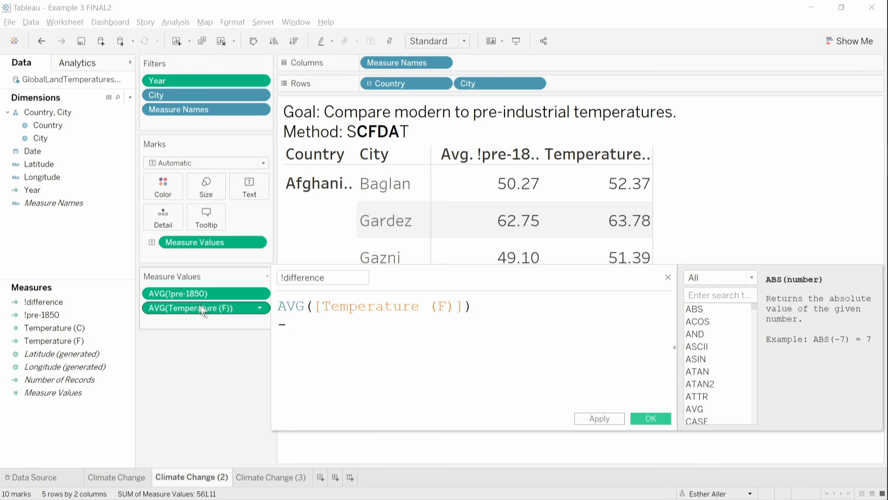
drag(204, 295, 330, 385)
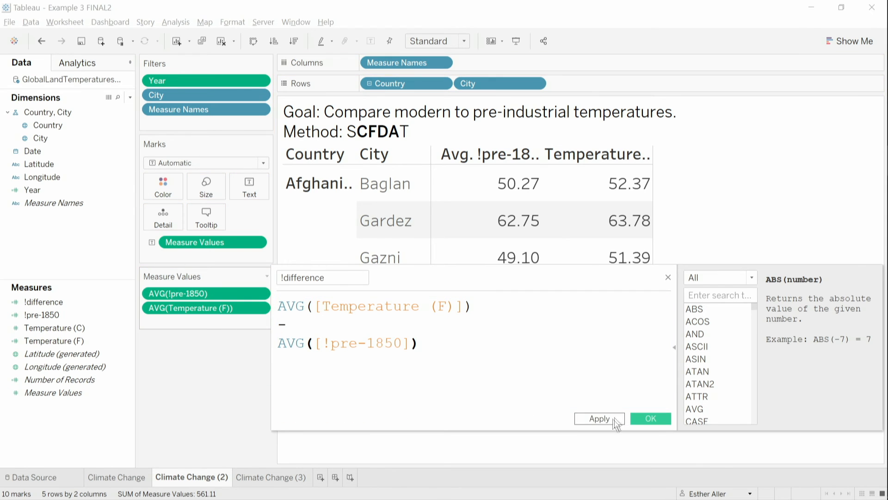
click(637, 416)
Add !difference to the Climate Change (2) table and color the cities on the Climate Change map by it.
drag(45, 302, 176, 318)
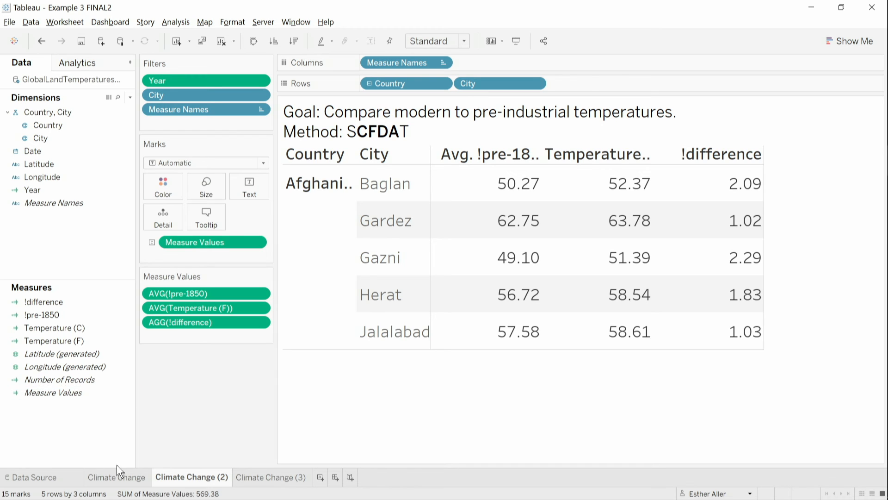
click(118, 477)
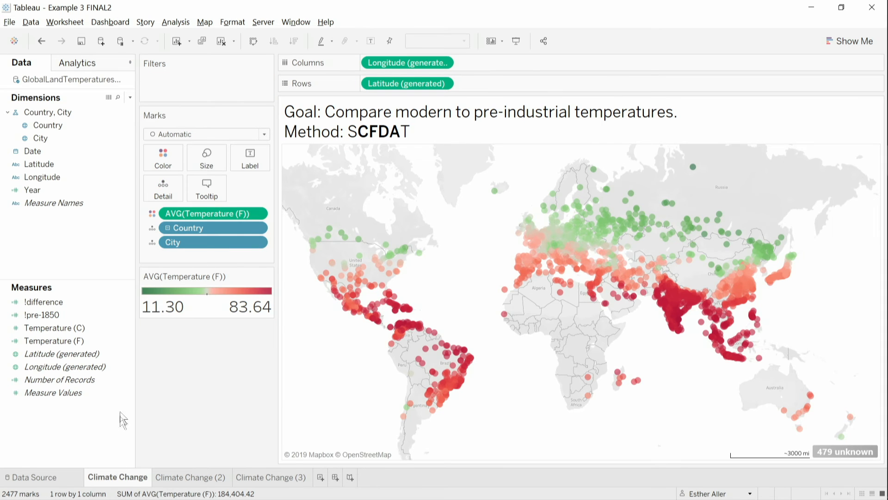
drag(57, 303, 224, 224)
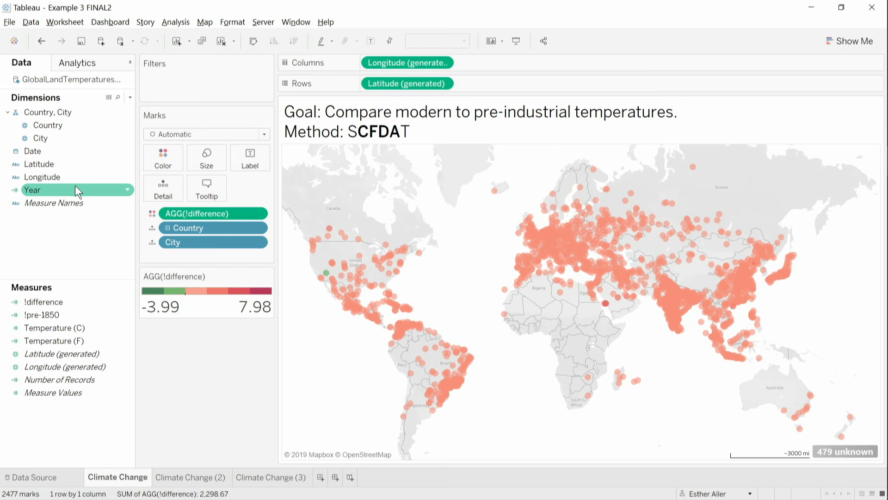
Filter the Climate Change map by Year, keeping values of at least 1950.
drag(83, 190, 193, 95)
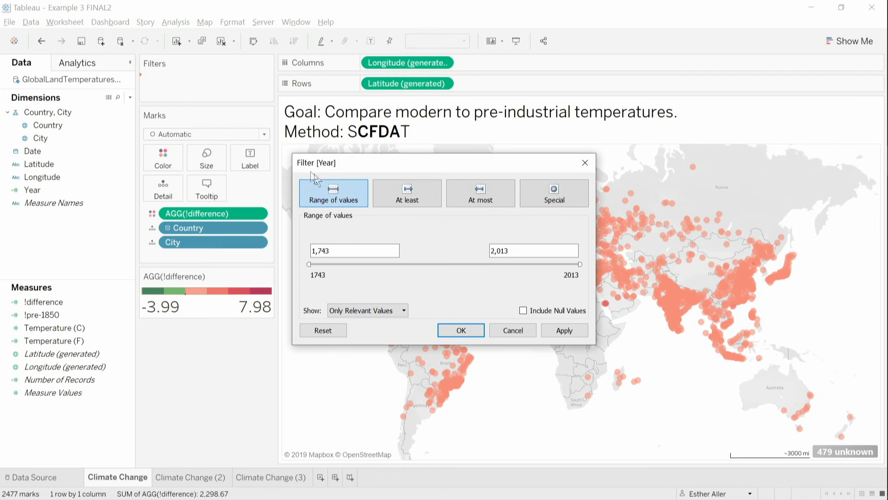
click(391, 201)
click(344, 251)
text(1950)
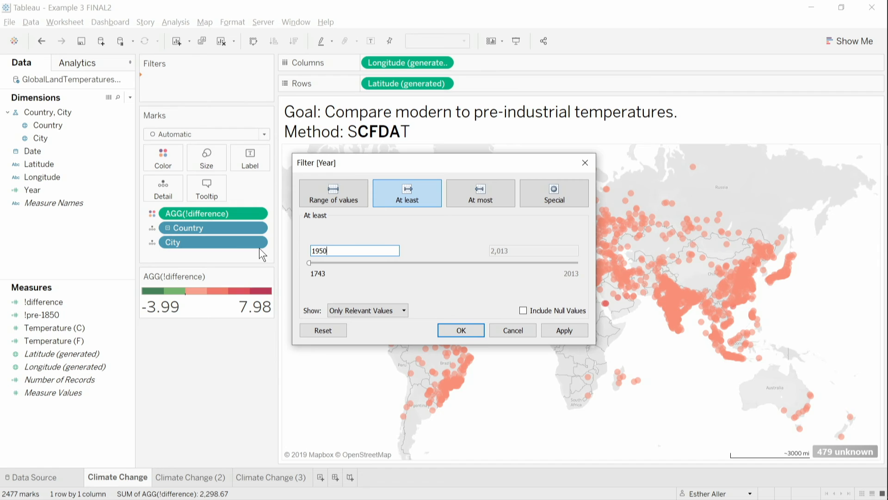
click(447, 329)
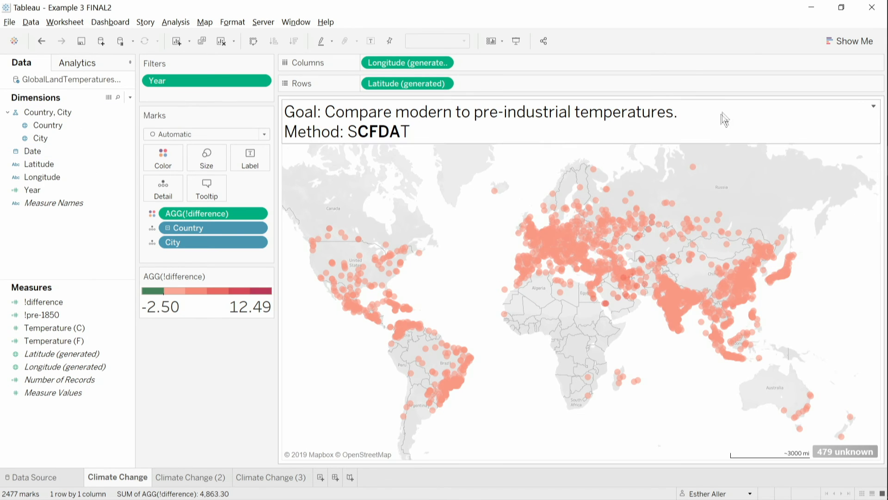
Switch to the Example 4 FINAL workbook and view the seed inventory waterfall on its Example 4 dashboard.
click(812, 11)
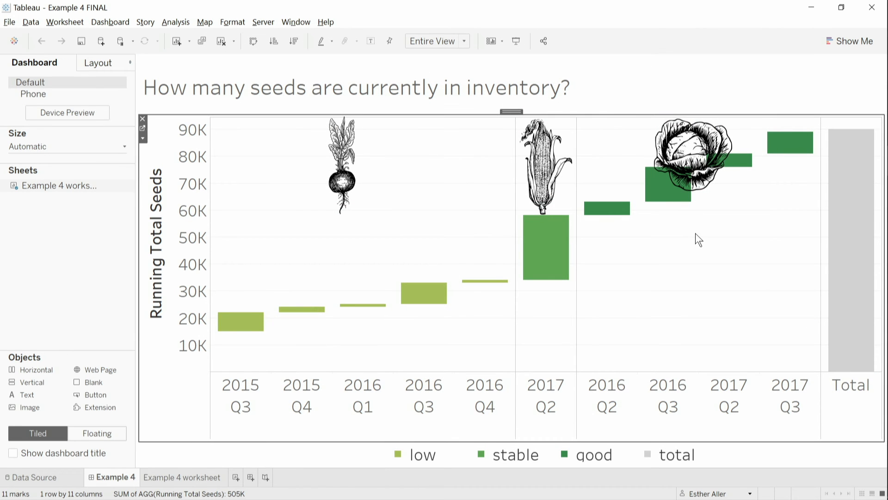
click(414, 211)
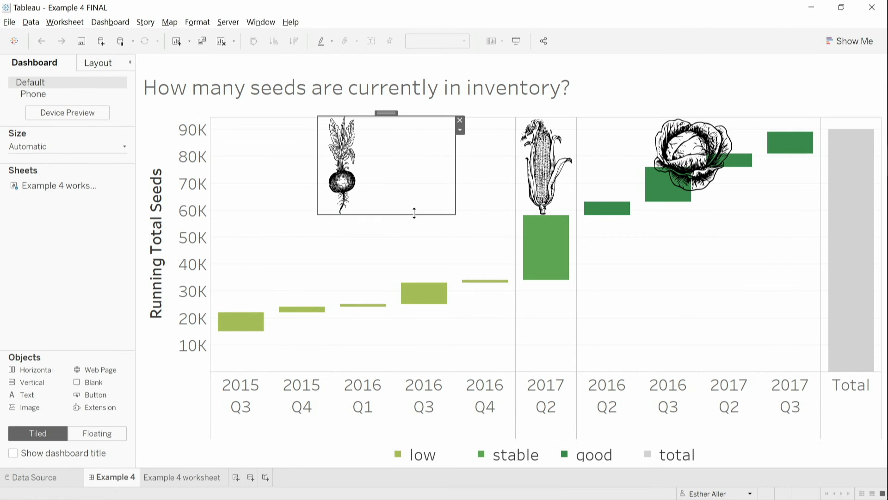
click(417, 235)
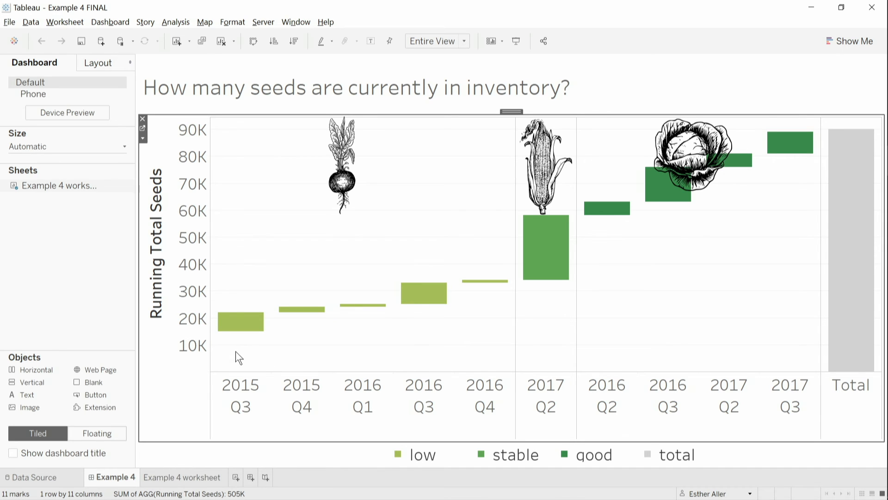
mouse_move(251, 329)
click(301, 309)
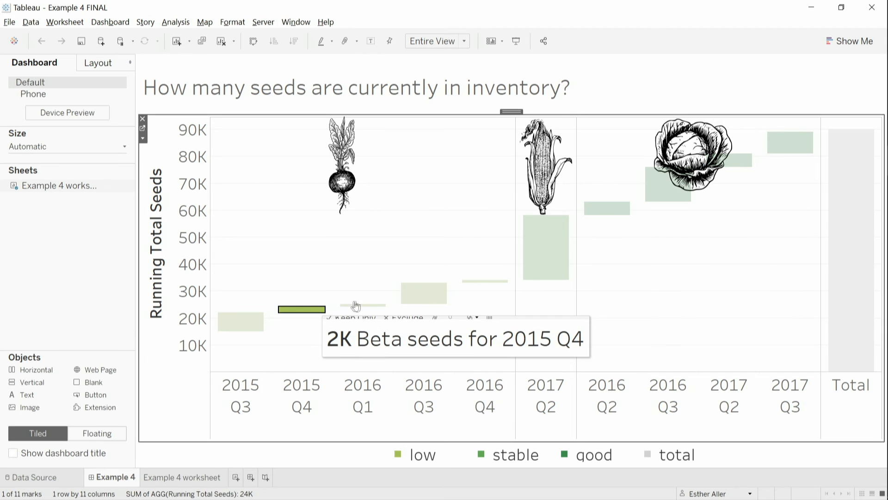
click(361, 306)
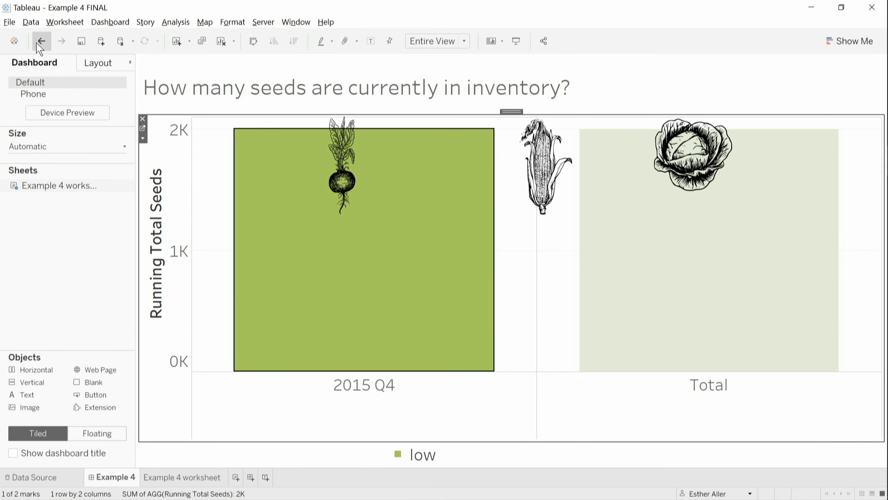
click(41, 41)
click(341, 364)
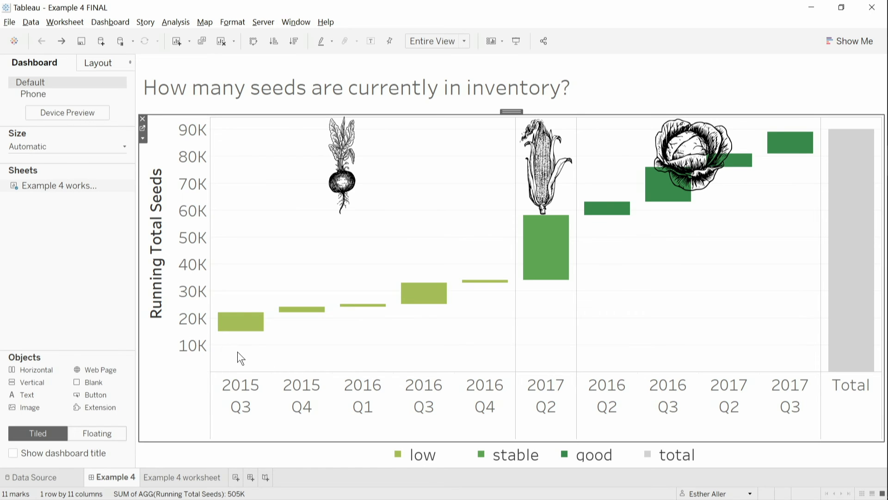
Open the Example 4 worksheet and enlarge the data source list so that both sources are listed.
drag(240, 344, 262, 368)
click(192, 478)
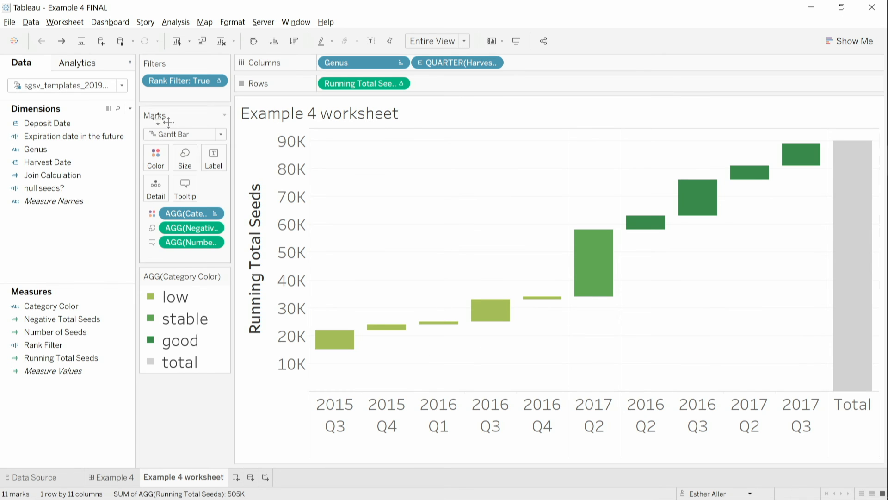
drag(88, 101, 82, 141)
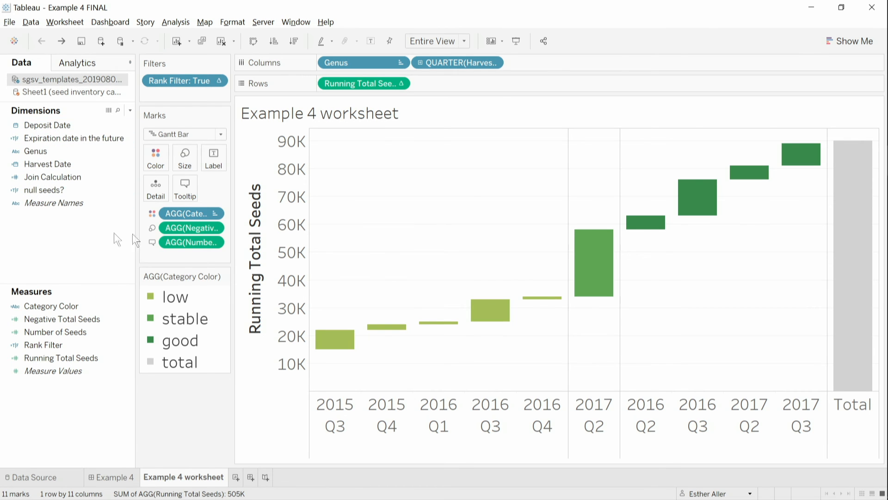
key(ctrl)
key(ctrl)
key(ctrl)
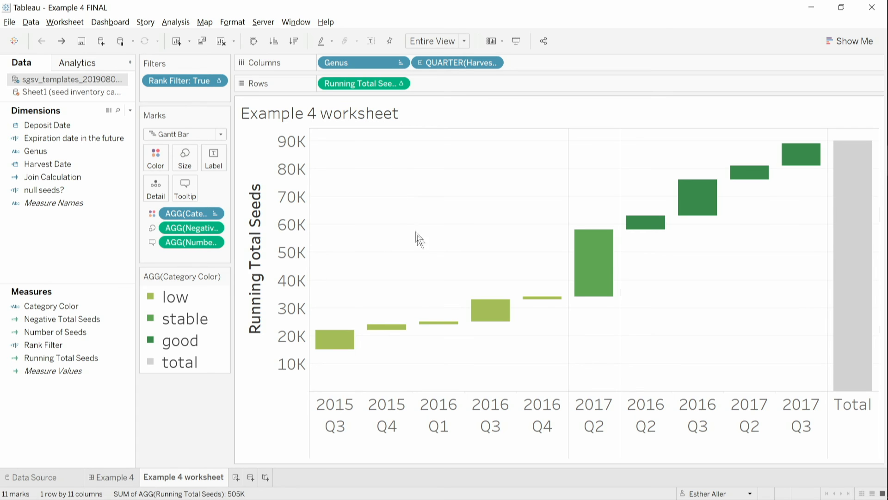
Examine the 2015 Q3 bar of the running total waterfall chart.
mouse_move(344, 334)
click(335, 343)
click(338, 320)
mouse_move(341, 345)
Duplicate the Example 4 worksheet as a crosstab with Genus, harvest quarter and Category Color on Rows and Measure Names on Columns.
right_click(178, 465)
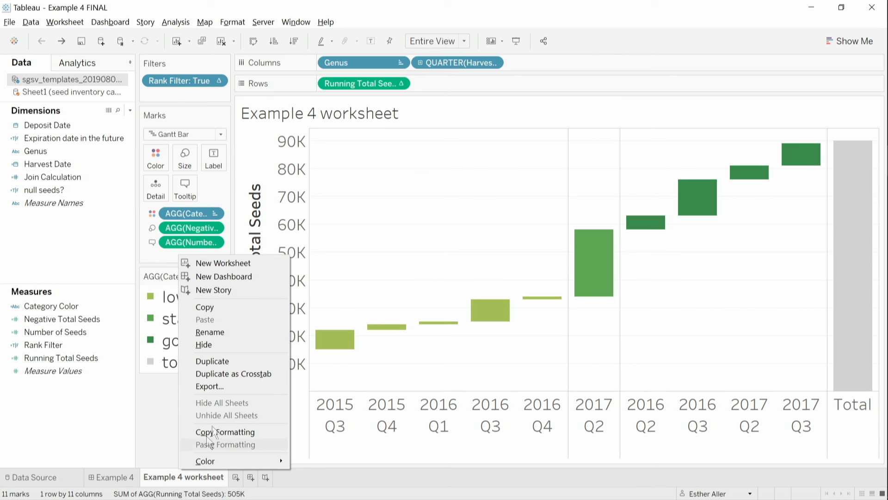
click(232, 362)
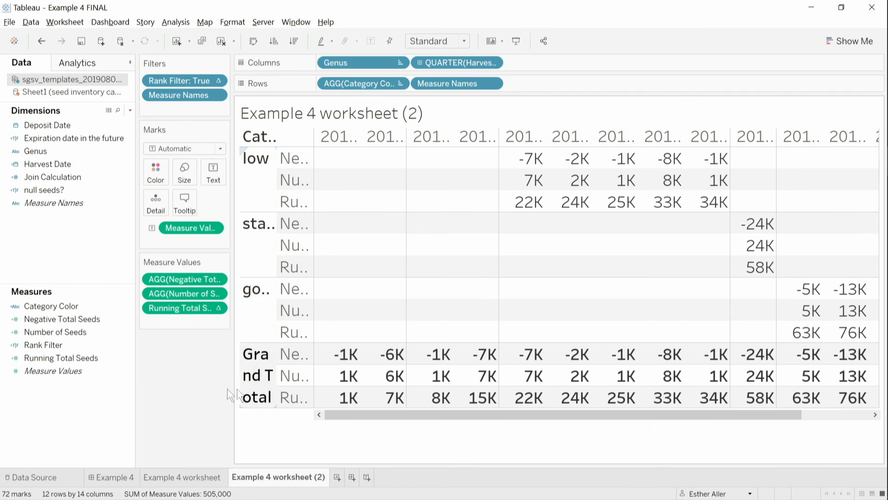
drag(353, 60, 421, 83)
drag(621, 83, 616, 59)
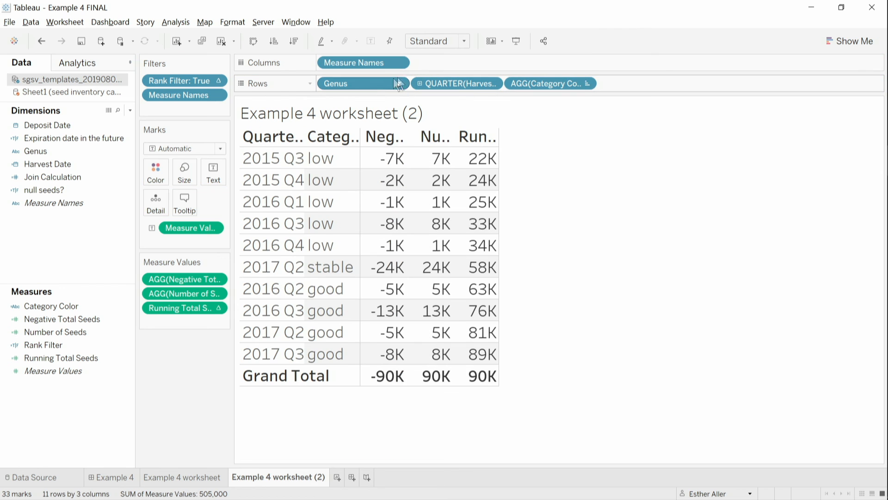
Show the Genus header and enlarge the crosstab's rows and measure columns so all values are readable.
right_click(368, 83)
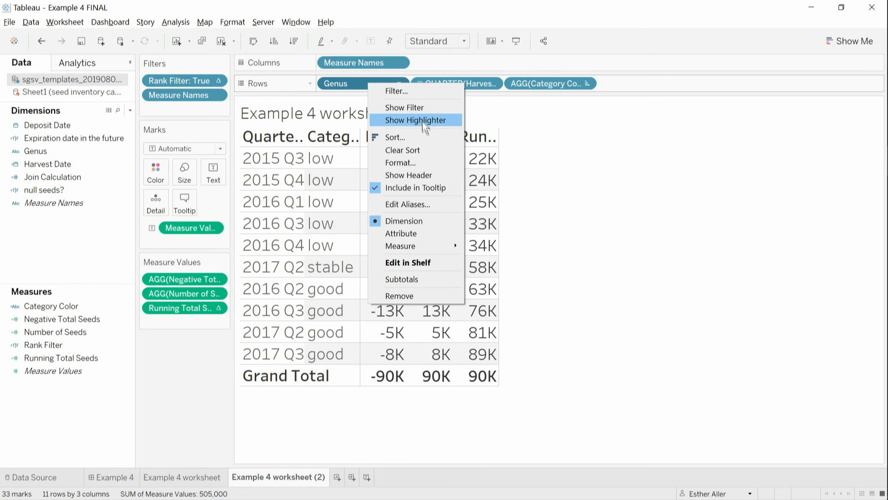
click(421, 174)
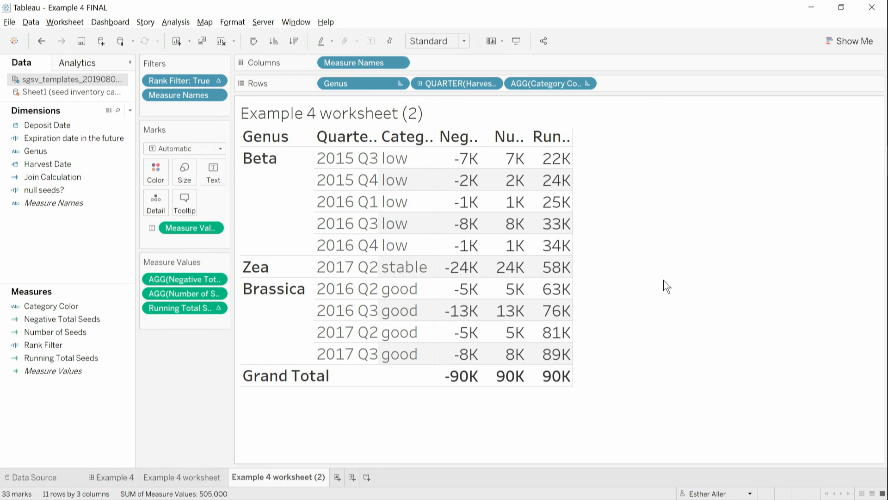
key(ctrl+Up)
key(ctrl+Up)
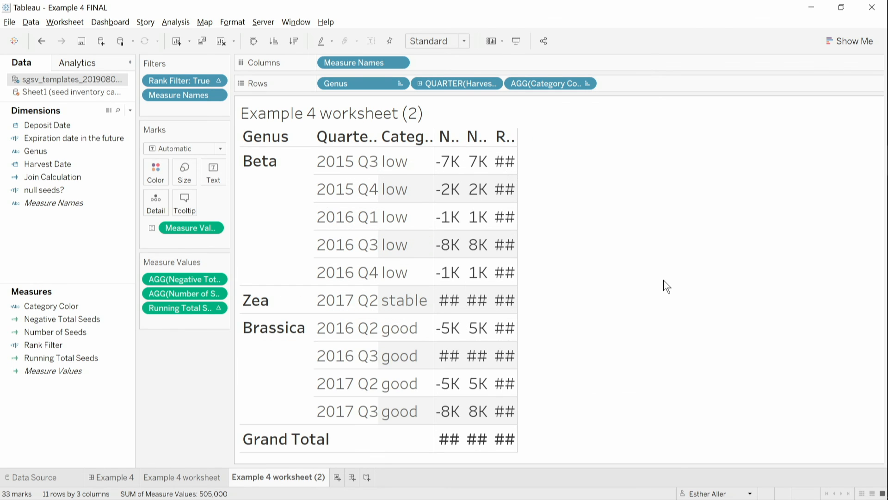
key(ctrl+Right)
key(ctrl+Right)
key(ctrl+Right)
key(ctrl+Right)
key(ctrl+Right)
key(ctrl+Right)
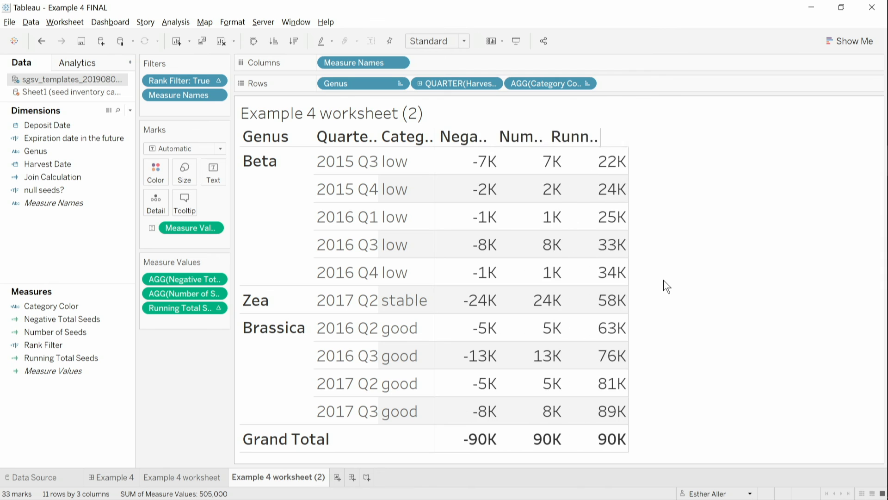
key(ctrl+Right)
key(ctrl+Left)
key(ctrl+Left)
key(ctrl+Left)
key(ctrl+Left)
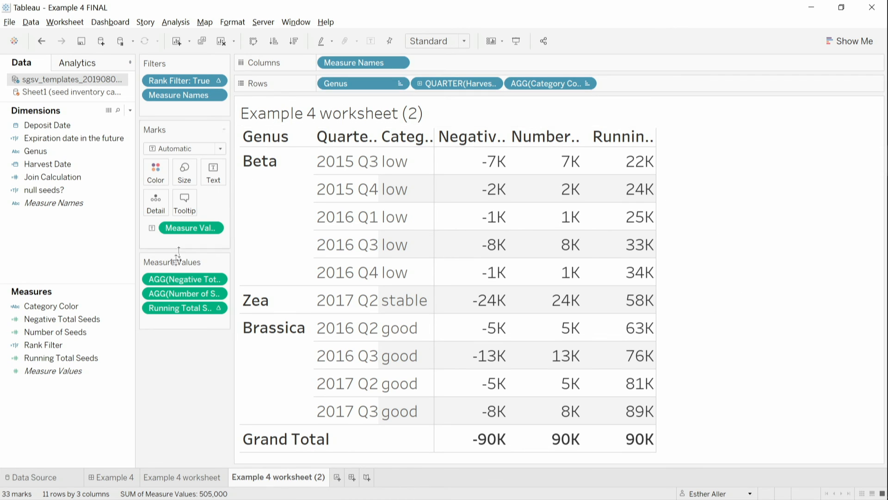
Remove Negative Total Seeds and Number of Seeds from the crosstab, leaving only Running Total Seeds.
click(194, 279)
ctrl+click(188, 292)
drag(188, 293, 188, 389)
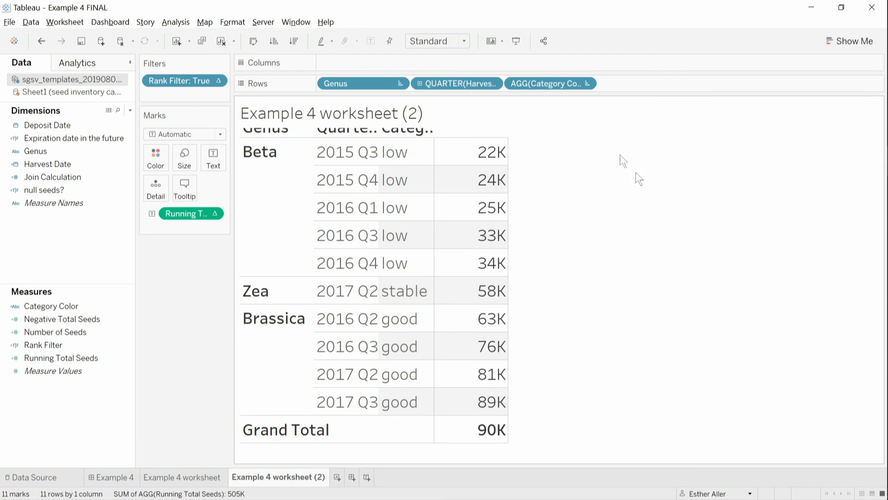
Try the crosstab without Category Color and with a wider quarter column, and undo these changes.
drag(555, 87, 196, 279)
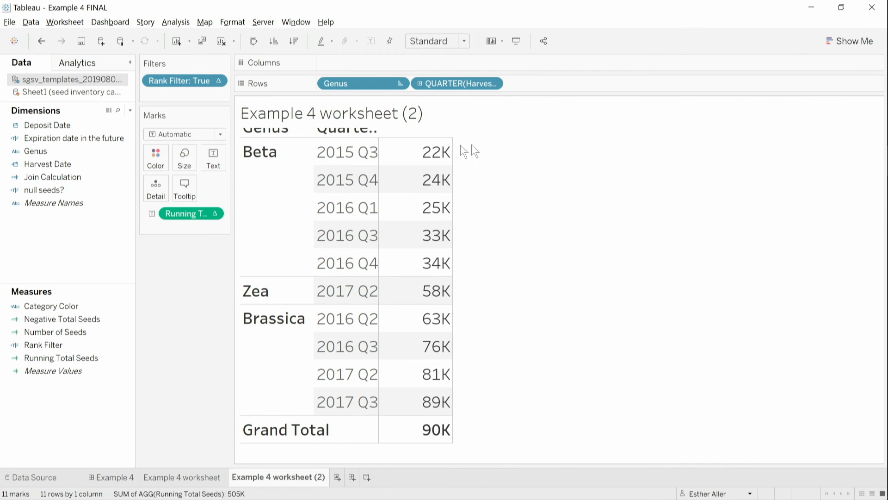
drag(379, 174, 404, 178)
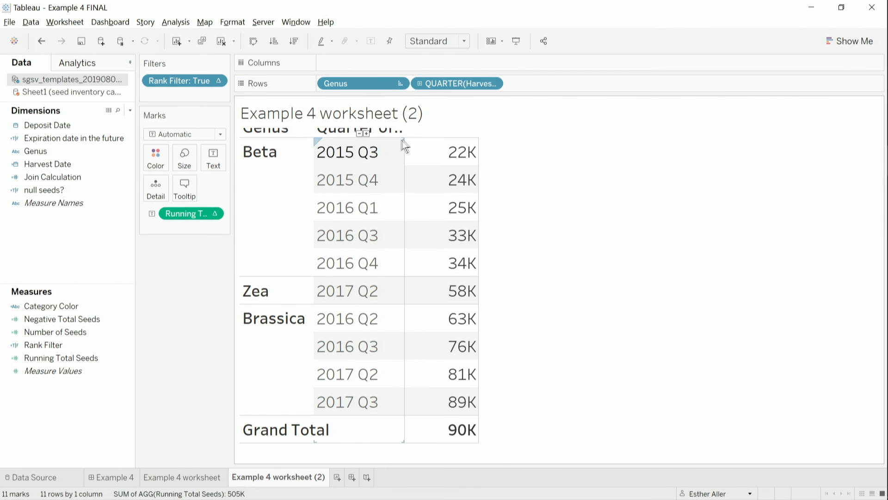
mouse_move(470, 172)
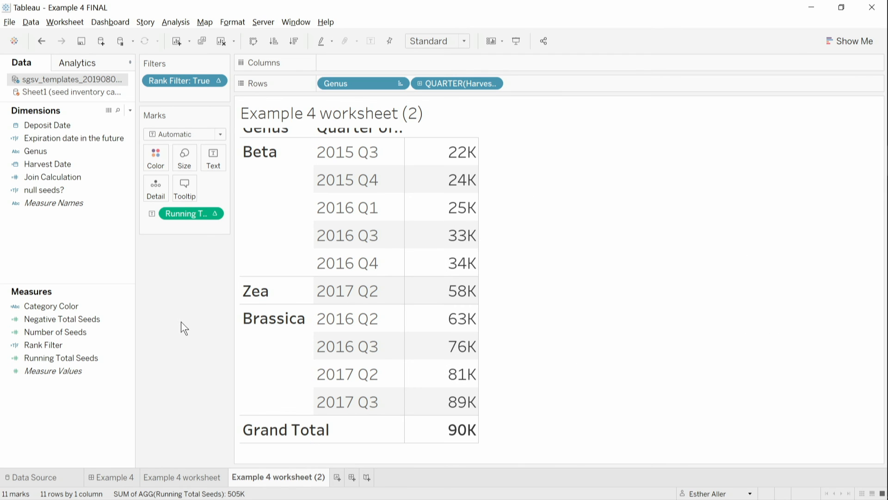
click(42, 43)
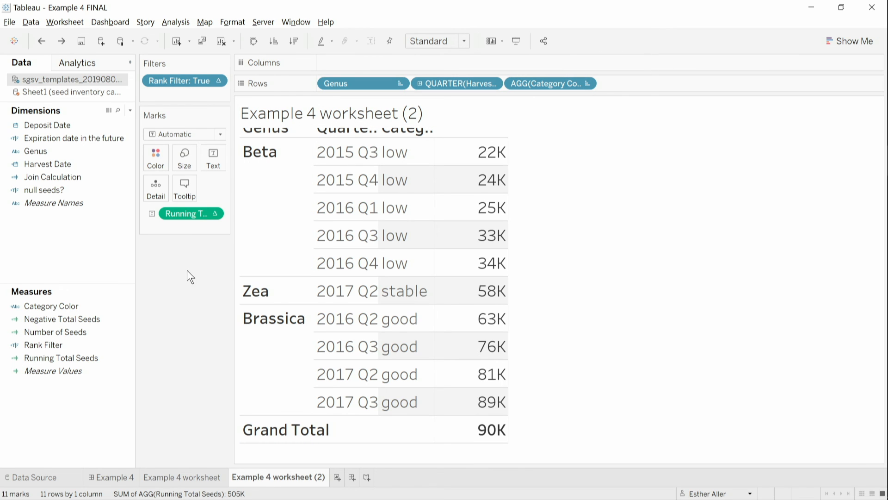
Try closing the Sheet1 (seed inventory categories) data source, undo it, and return to the seed vault data source.
click(71, 306)
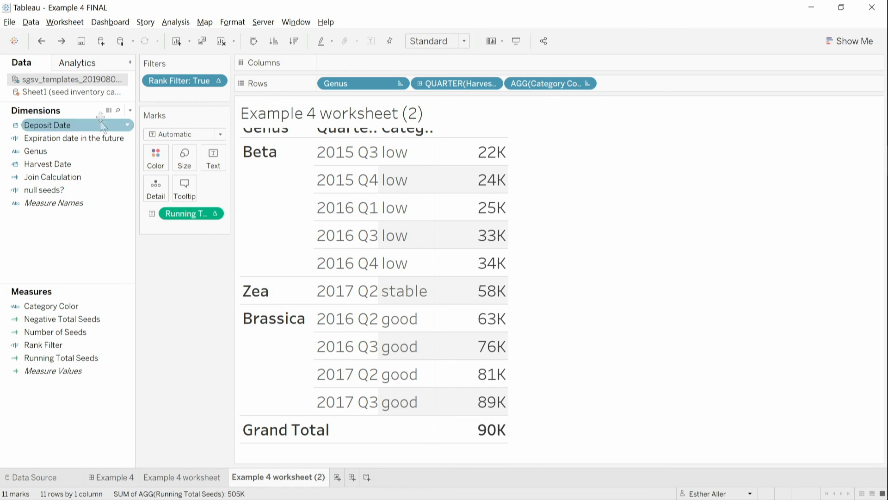
right_click(82, 95)
click(118, 171)
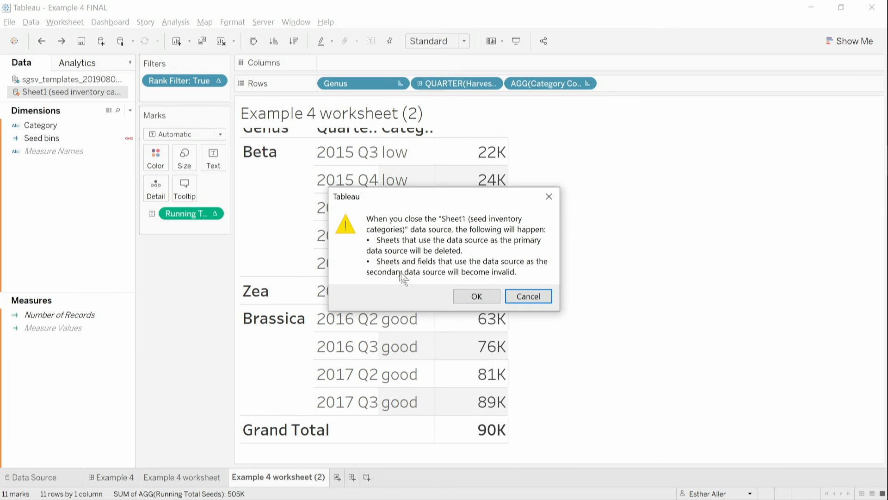
click(476, 296)
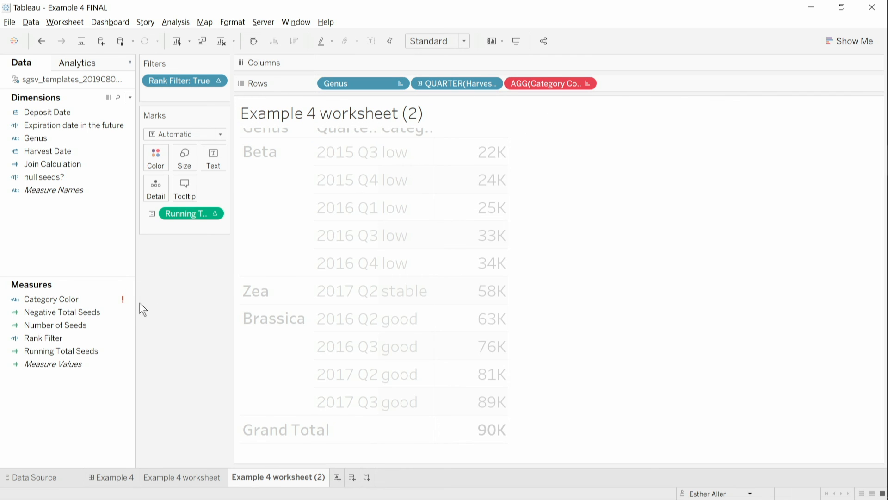
key(ctrl)
click(41, 42)
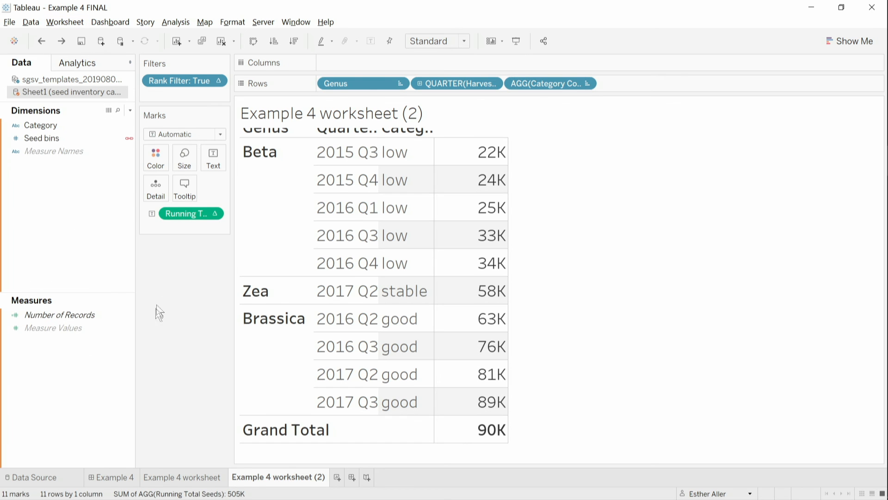
click(53, 79)
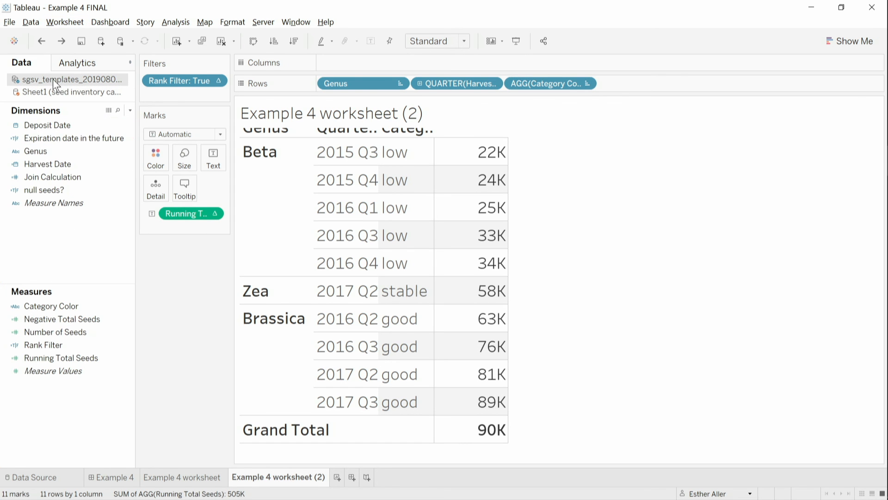
Remove Category Color from Rows and open the Running Total Seeds calculation with its formula text enlarged.
drag(550, 83, 209, 286)
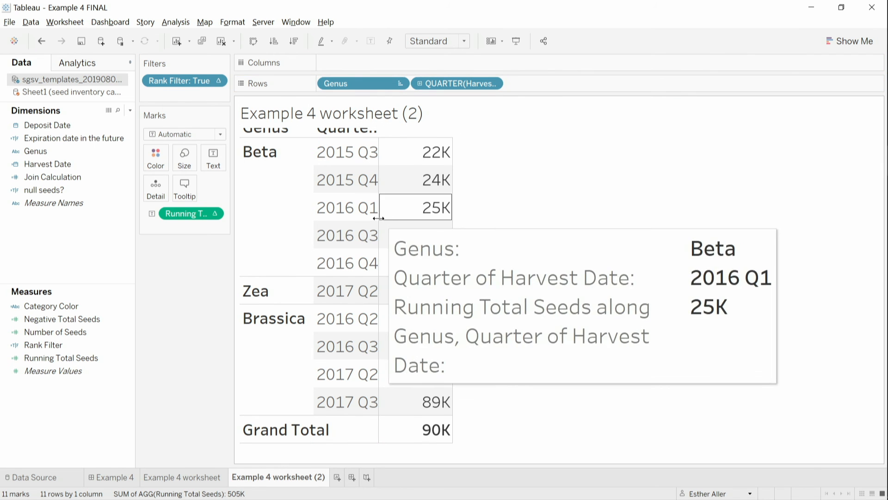
right_click(63, 358)
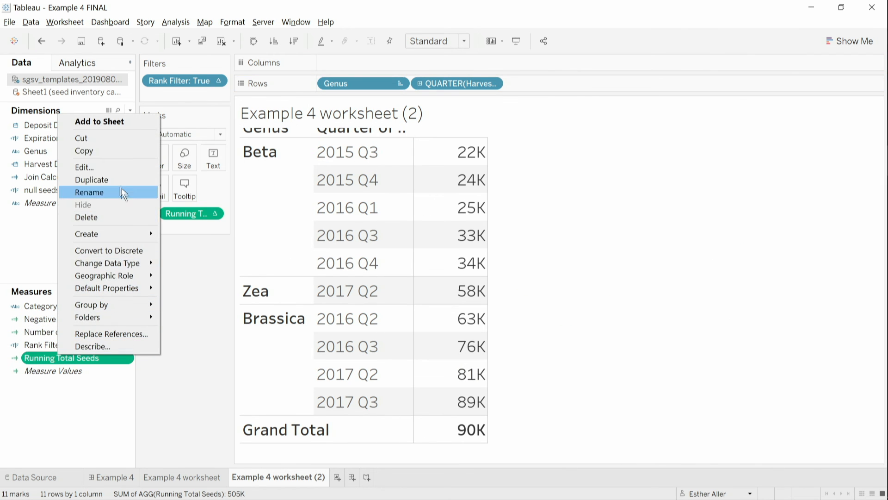
click(99, 166)
drag(439, 286, 296, 207)
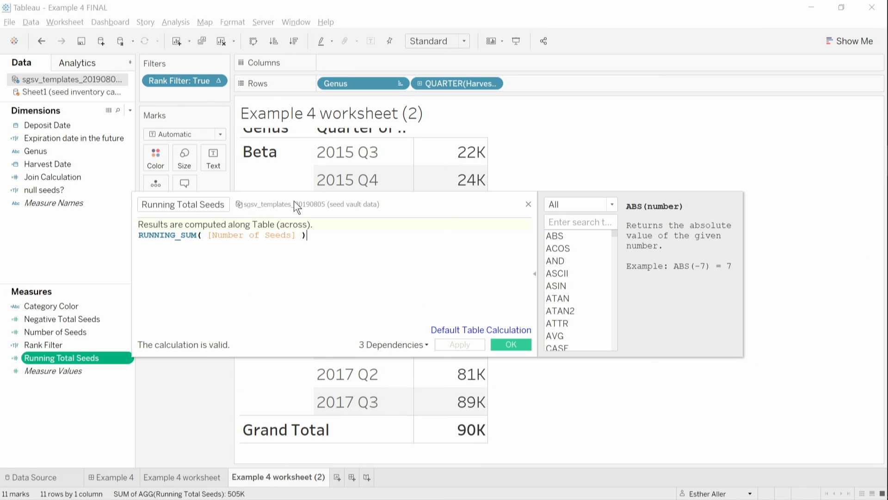
scroll(296, 207, up, 4)
scroll(293, 200, up, 3)
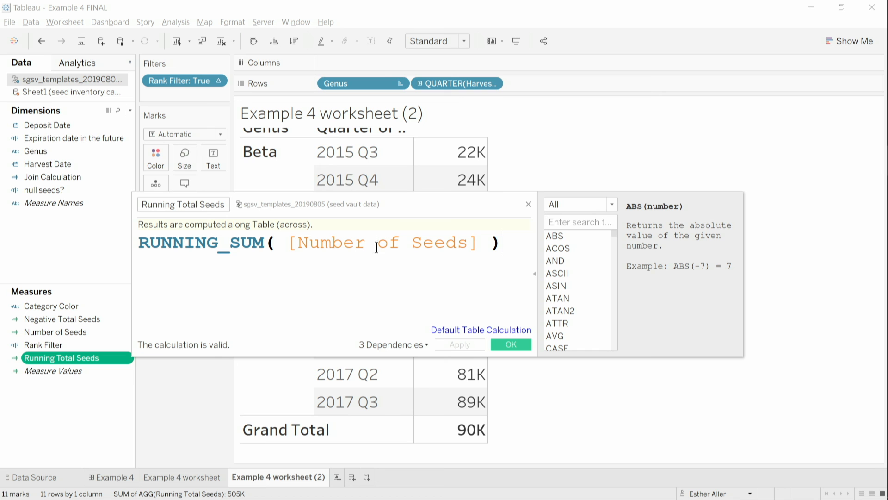
Add Number of Seeds from the Running Total Seeds formula to the crosstab as a measure column and keep both in view.
drag(368, 203, 466, 260)
double_click(454, 299)
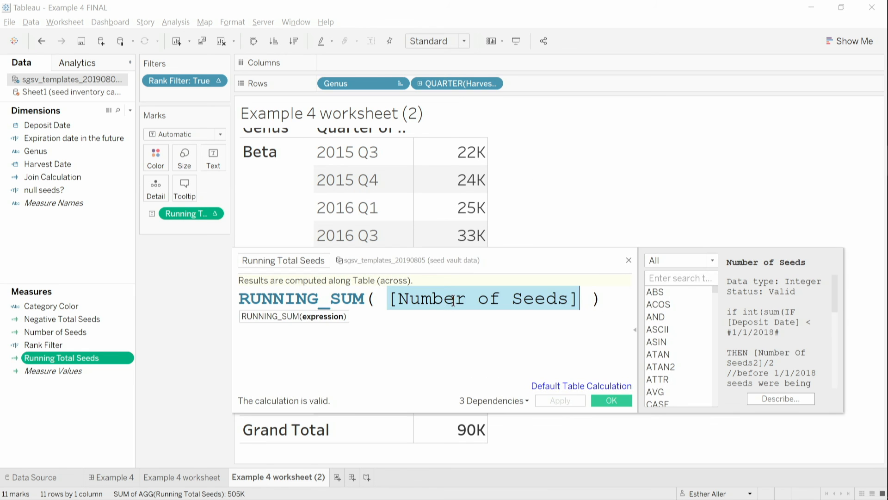
drag(455, 298, 459, 191)
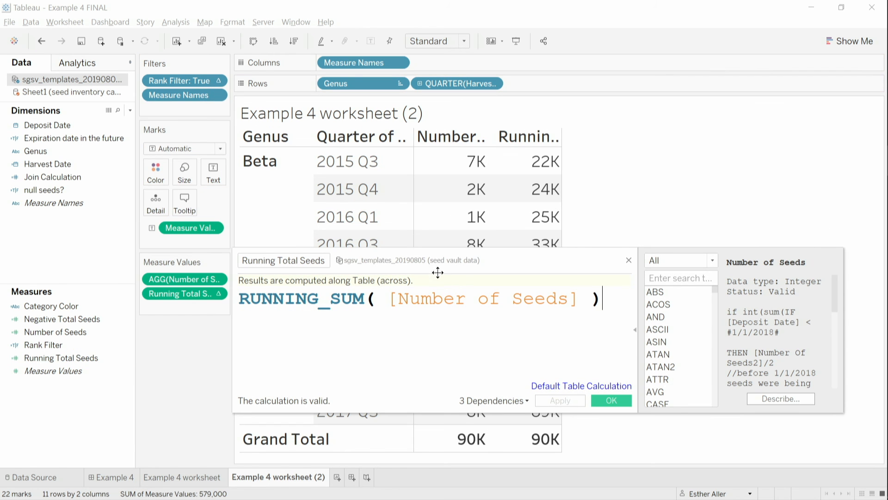
drag(435, 263, 414, 296)
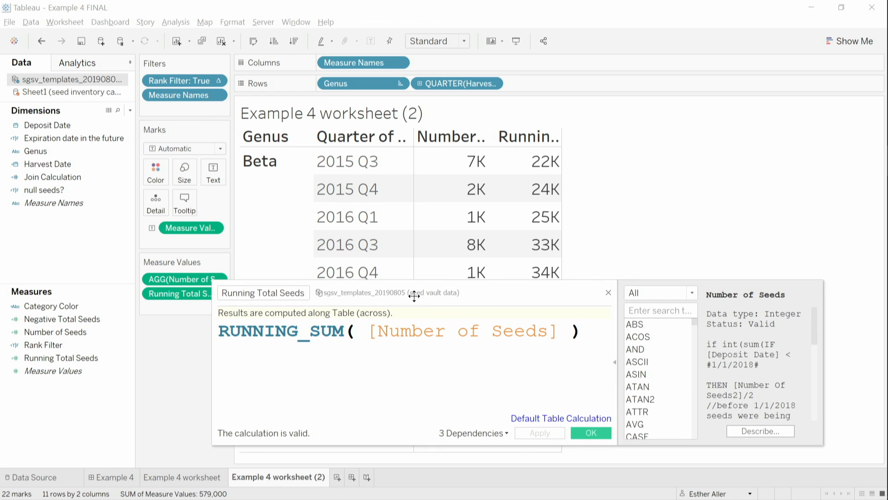
Compare Beta's 2015 Q3 and Q4 running totals with the 2015 Q4 number of seeds, and close the calculation editor.
click(583, 385)
mouse_move(549, 163)
drag(550, 159, 522, 194)
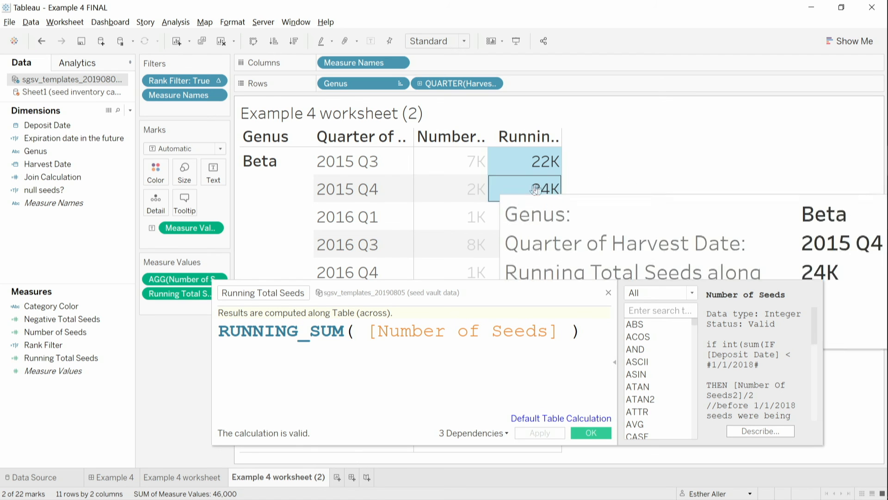
ctrl+click(457, 193)
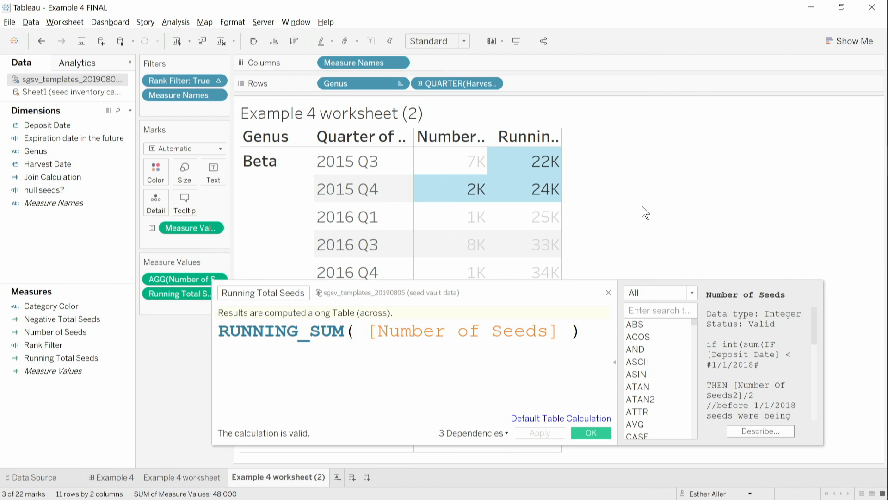
mouse_move(517, 220)
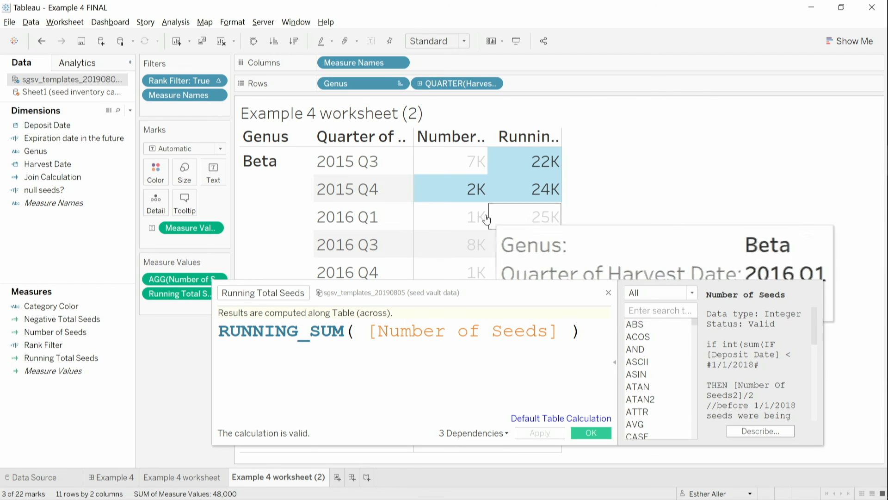
click(647, 207)
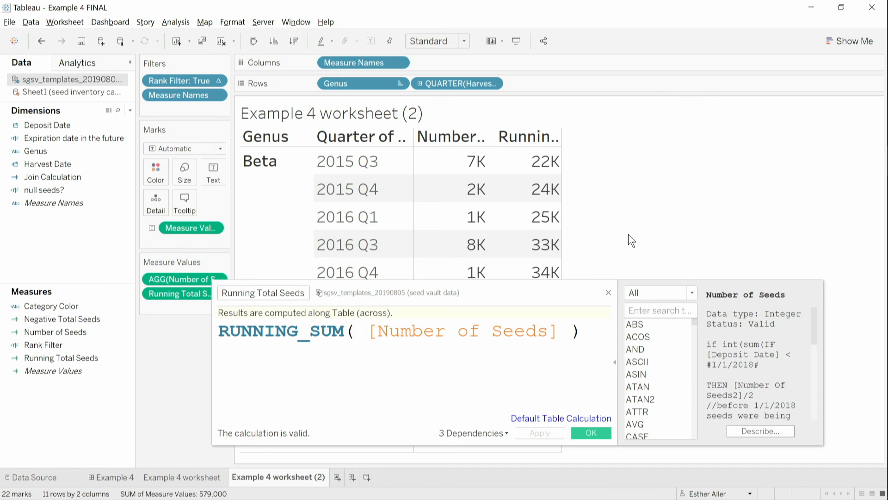
drag(494, 294, 492, 251)
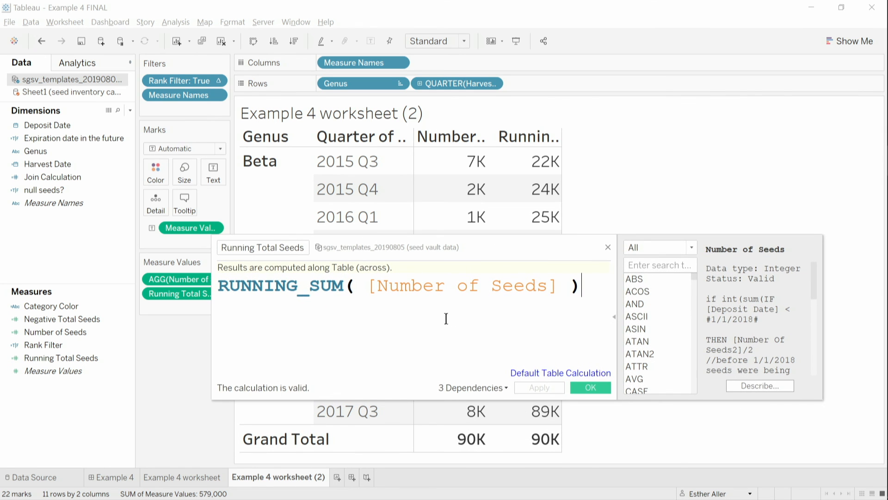
click(583, 384)
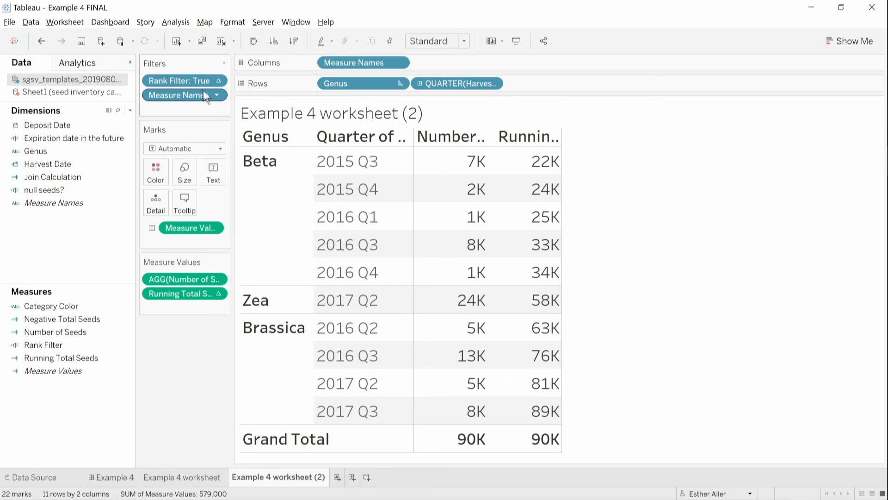
Move Rank Filter from the filters to Color so the crosstab values are colored by it instead of filtered.
drag(178, 81, 160, 369)
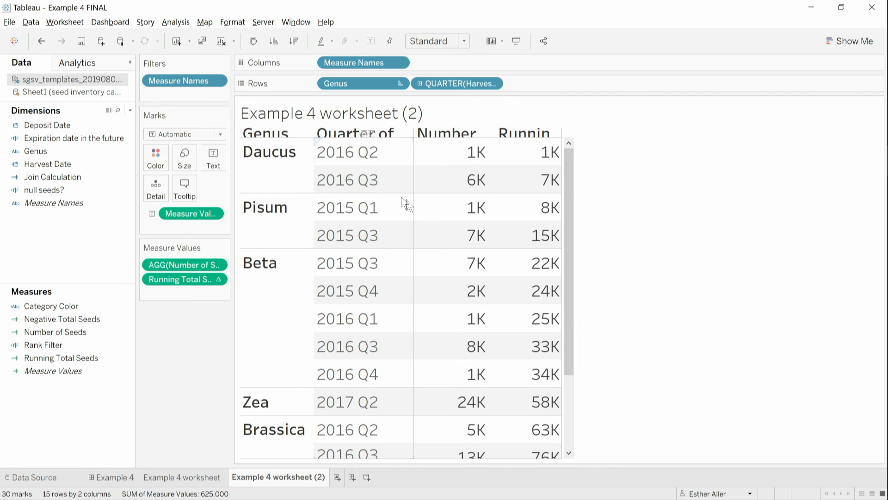
click(42, 41)
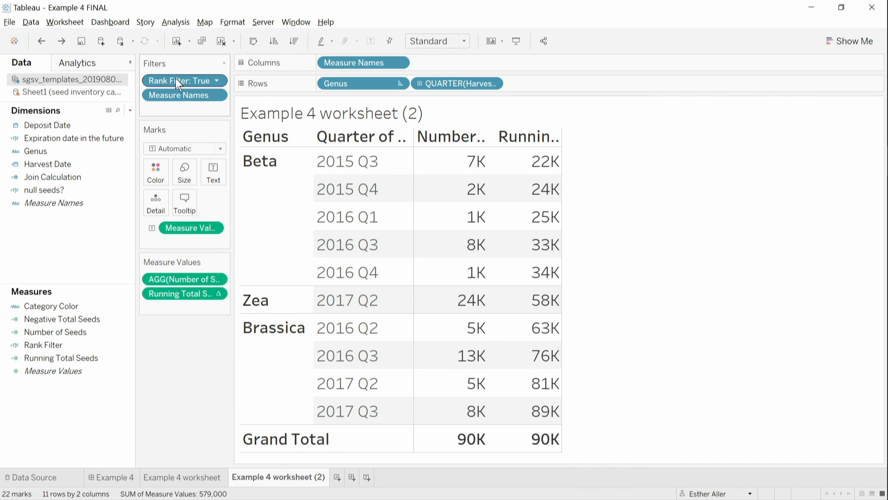
drag(176, 77, 163, 176)
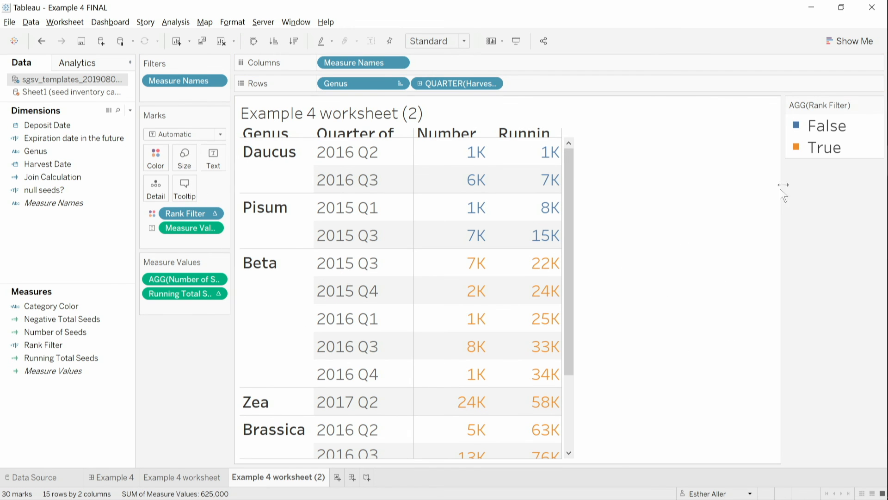
Examine the Daucus and Pisum running totals and compare Daucus 2016 Q2's number of seeds with its running total.
drag(552, 141, 527, 233)
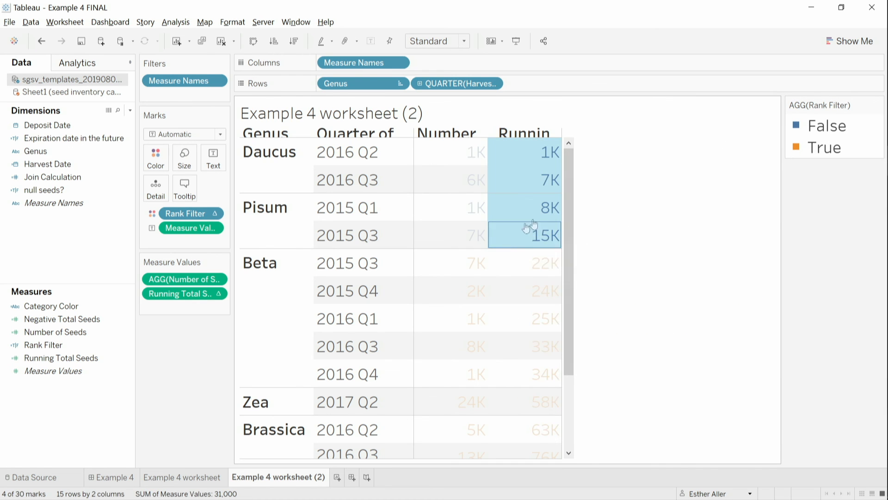
click(637, 211)
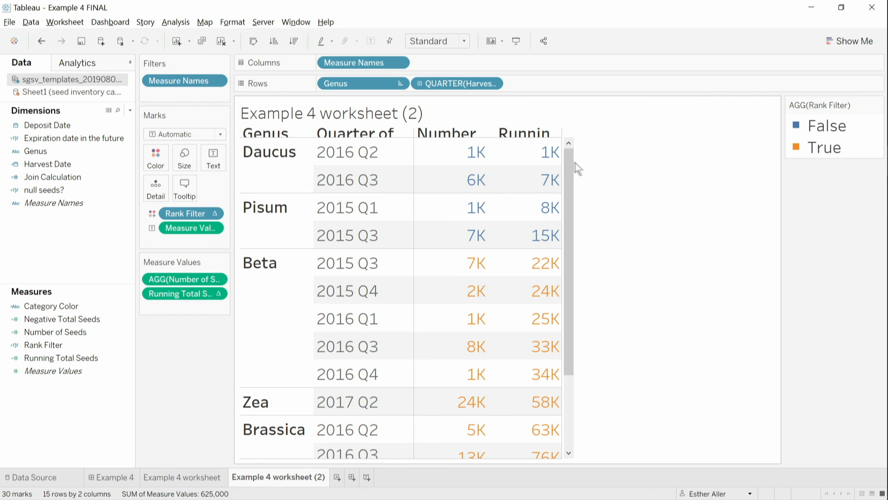
drag(568, 148, 472, 155)
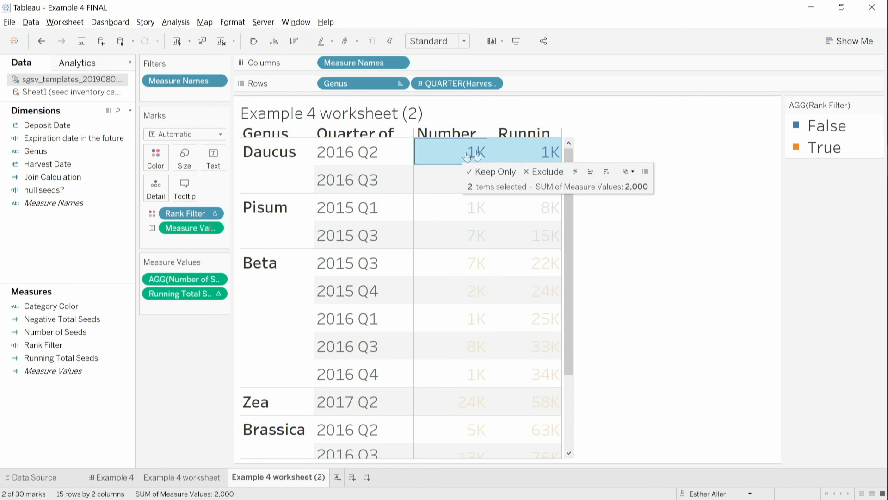
click(676, 208)
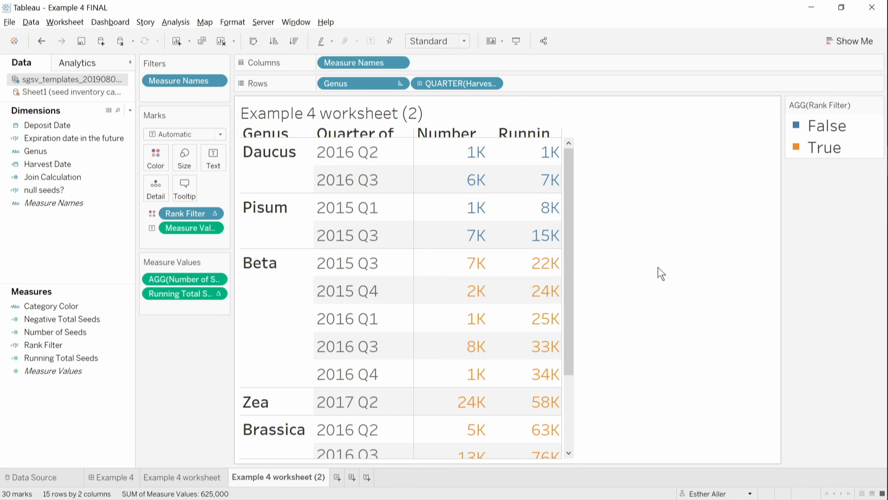
drag(449, 151, 508, 159)
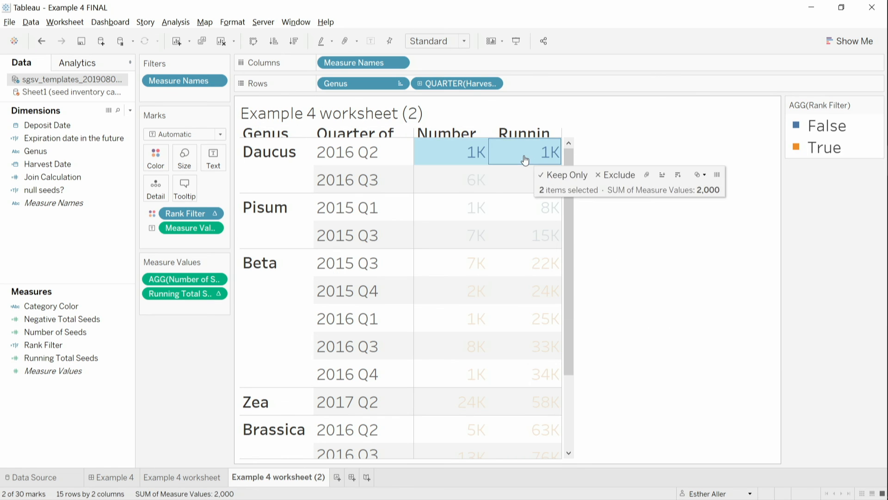
click(671, 237)
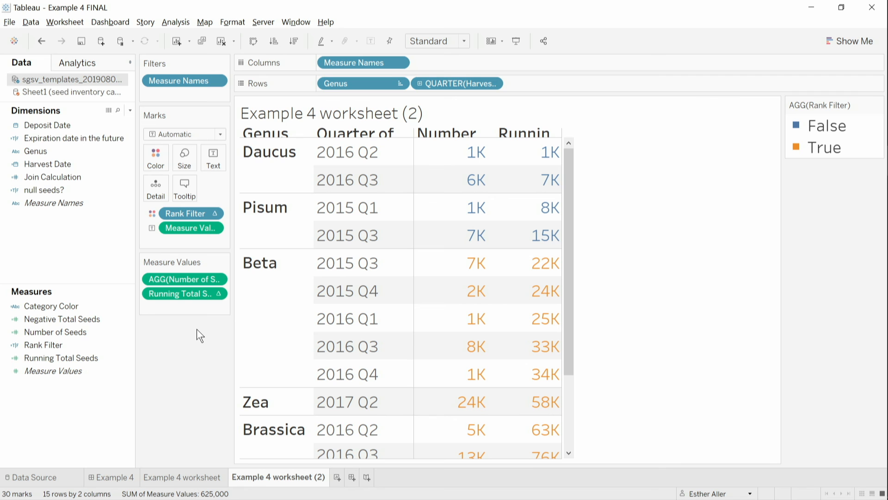
mouse_move(456, 161)
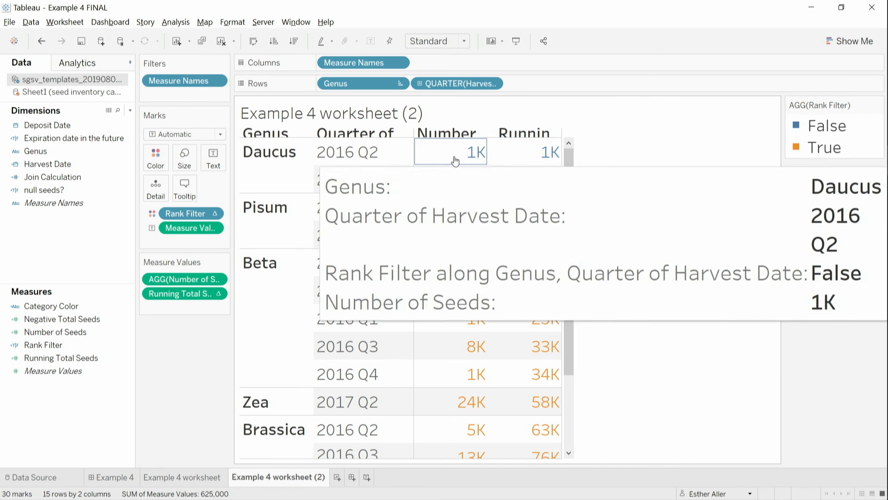
drag(455, 160, 596, 147)
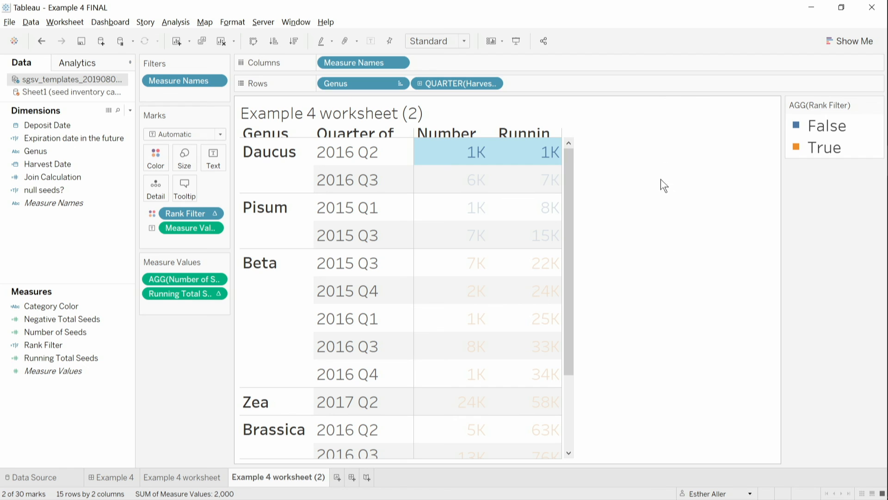
click(652, 194)
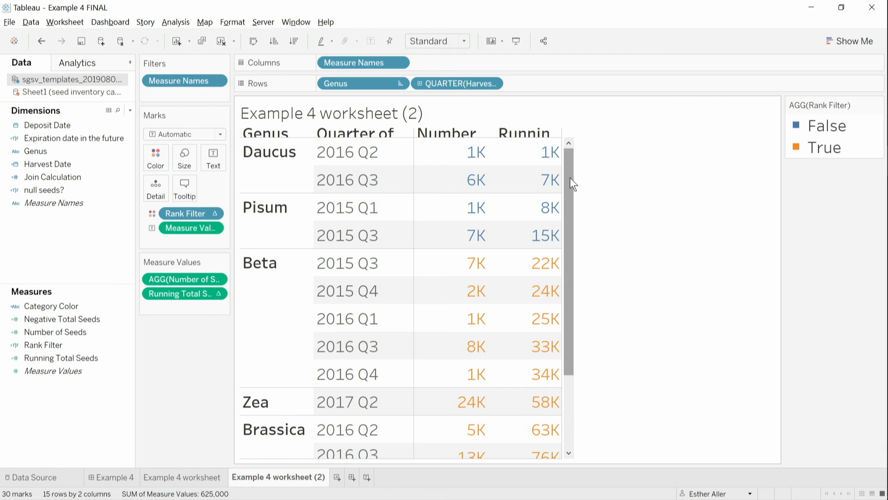
Highlight the Beta, Zea and Brassica rows together to inspect the genera marked True by Rank Filter, and clear the selection.
drag(570, 179, 574, 230)
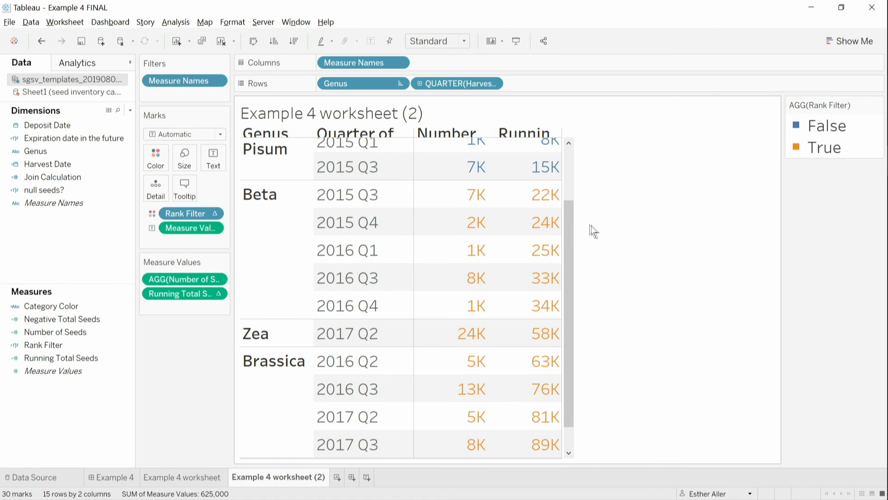
drag(569, 213, 566, 187)
click(279, 273)
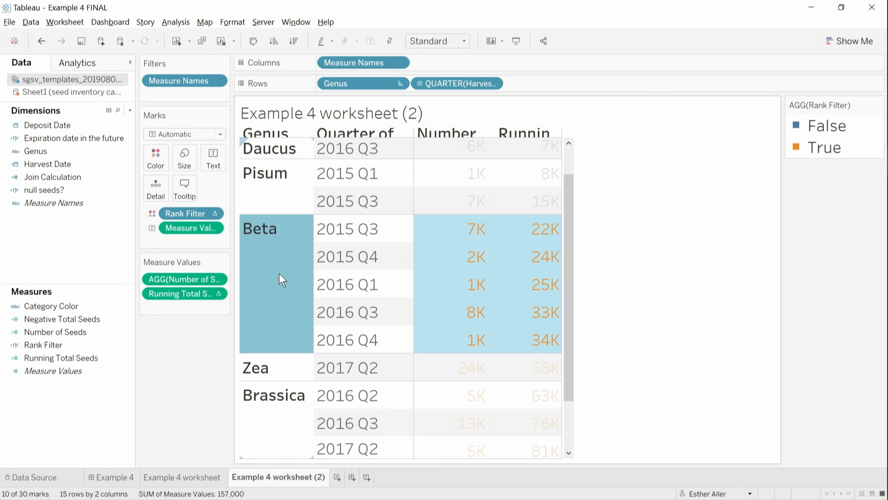
ctrl+click(277, 368)
ctrl+click(249, 419)
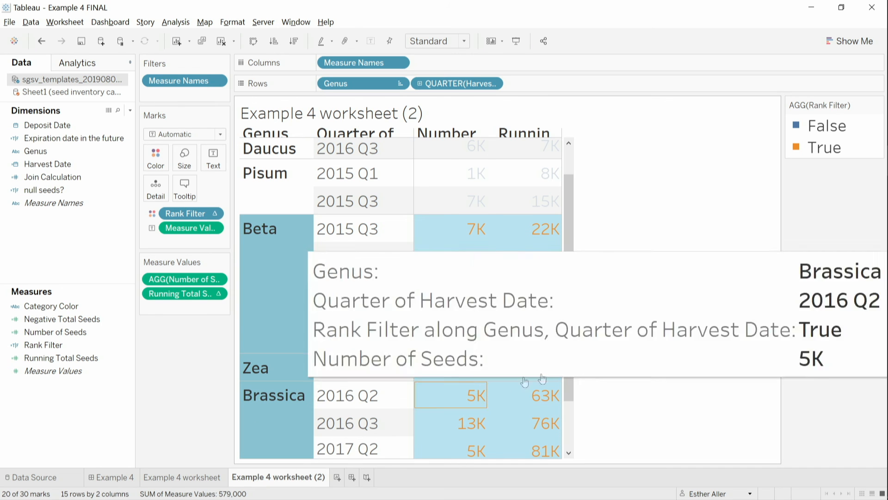
click(812, 149)
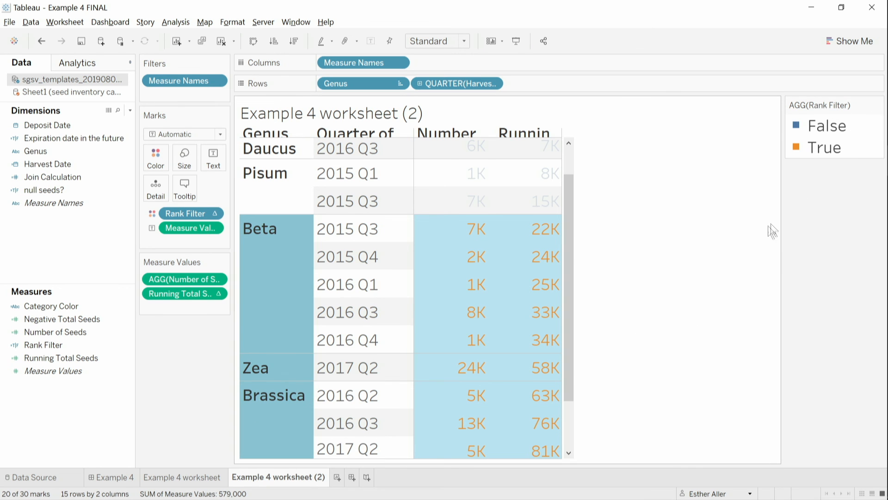
click(729, 244)
Filter Genus to the top 3 by Number of Seeds, and compare Beta 2015 Q3's number of seeds with its running total.
drag(46, 151, 168, 99)
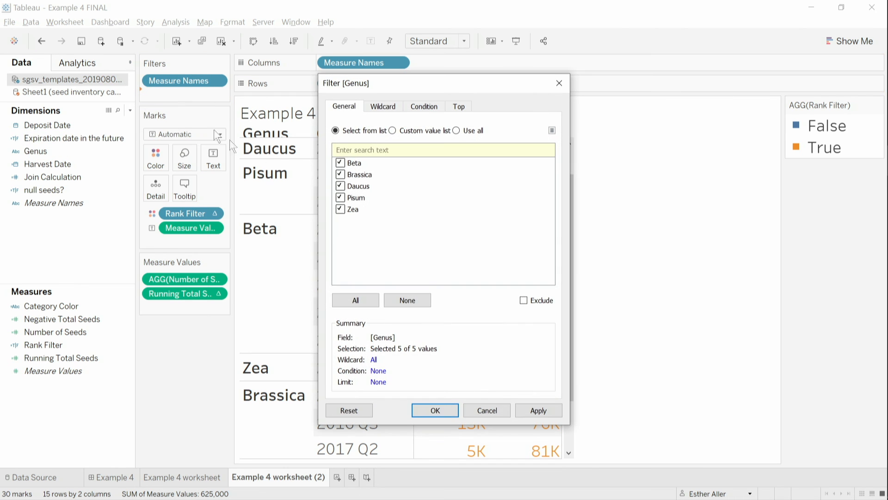
click(465, 106)
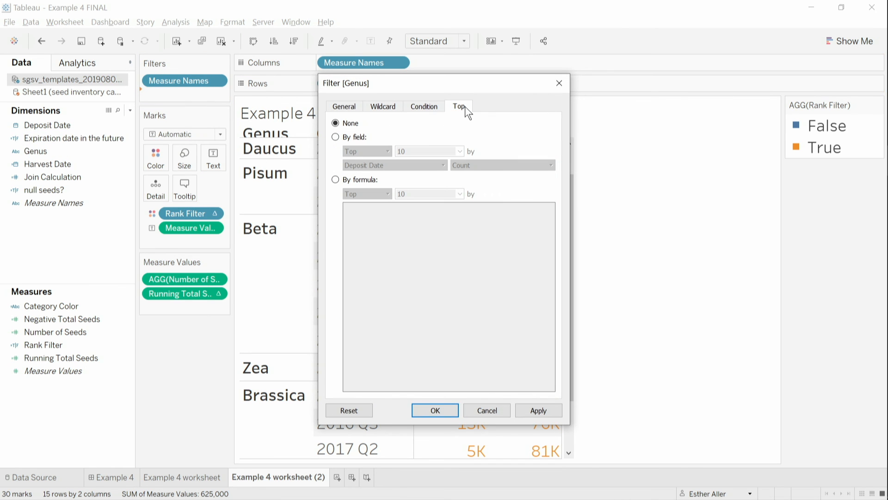
click(349, 138)
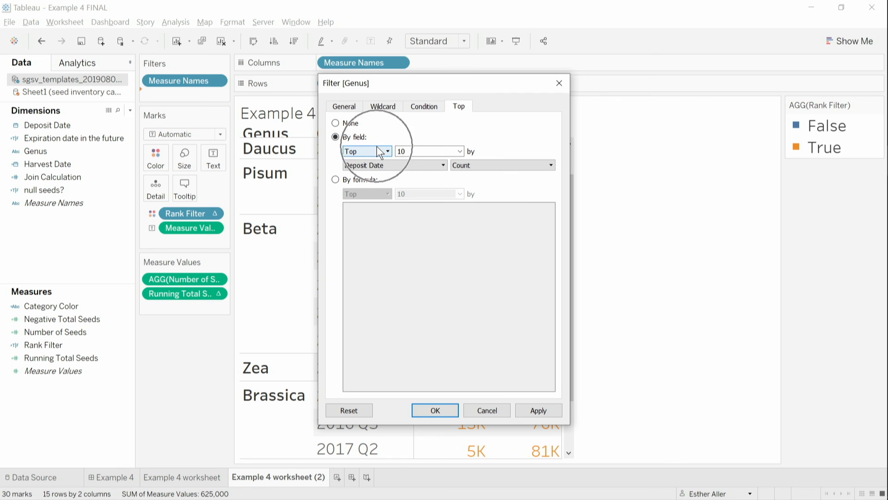
click(399, 151)
text(3)
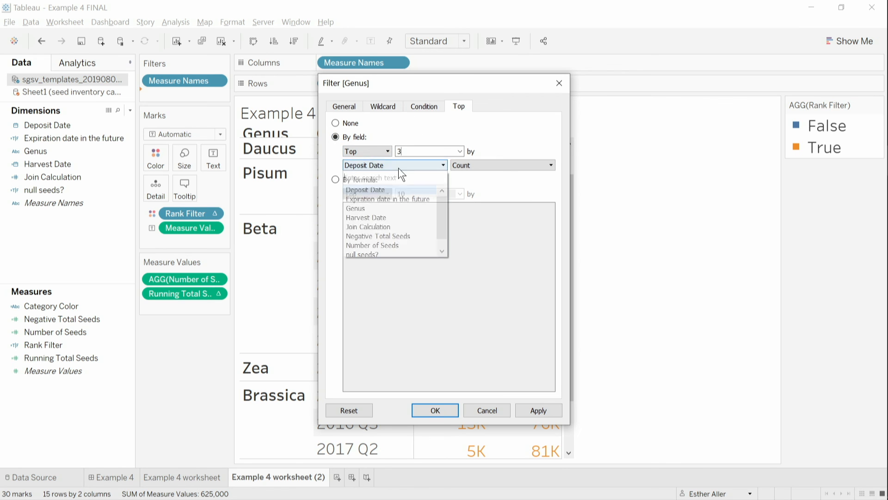
click(397, 165)
click(397, 245)
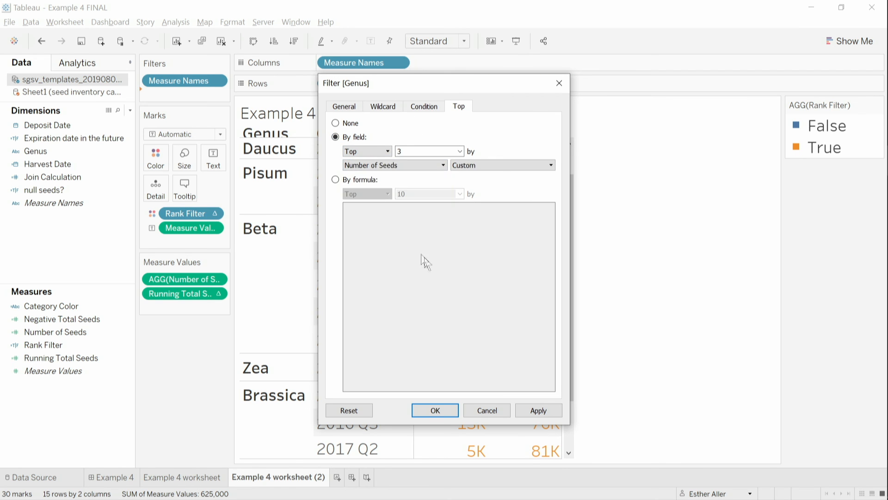
drag(449, 80, 716, 98)
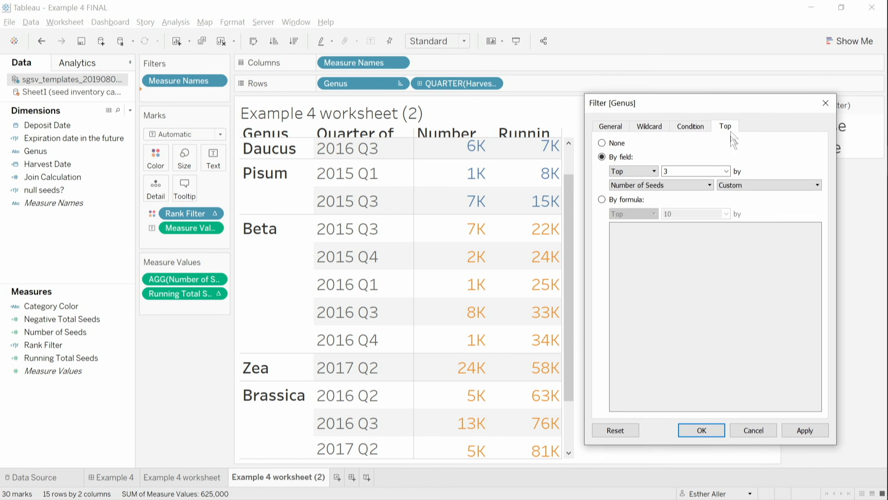
click(805, 431)
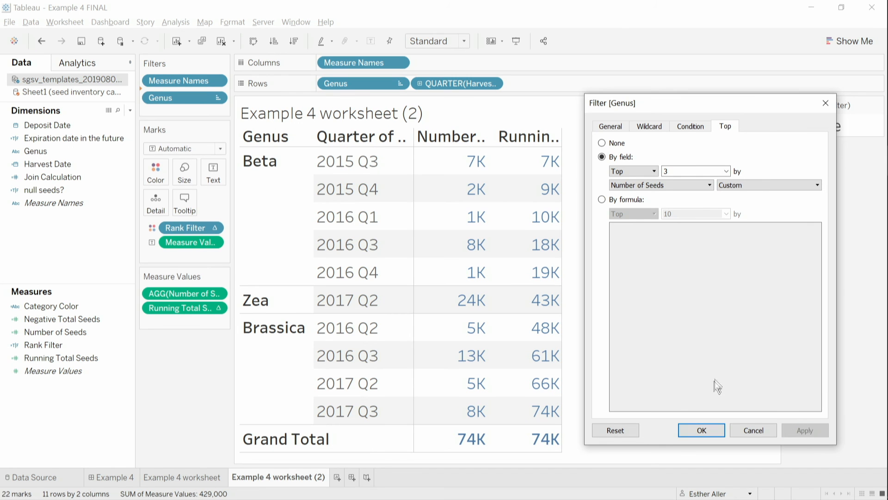
click(701, 430)
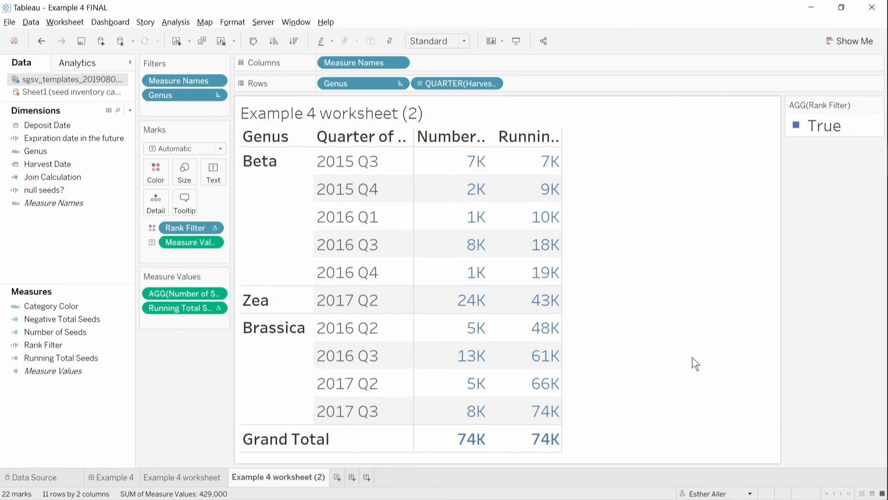
drag(545, 166, 476, 160)
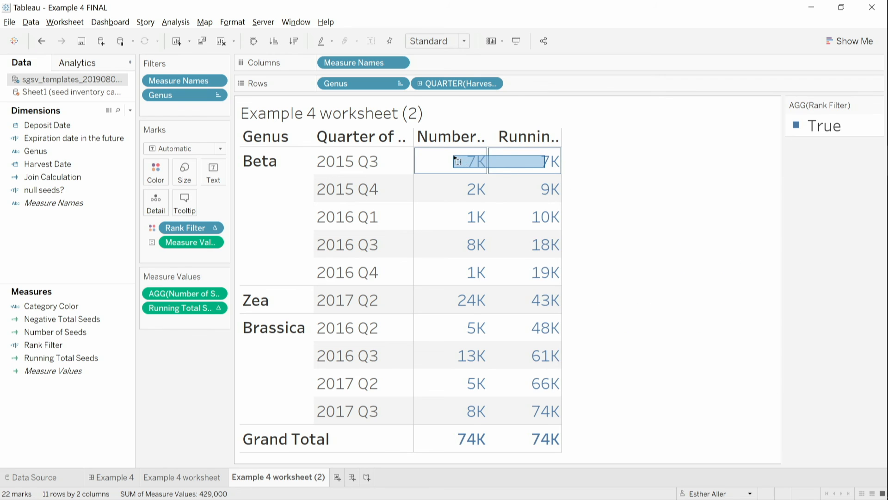
click(645, 174)
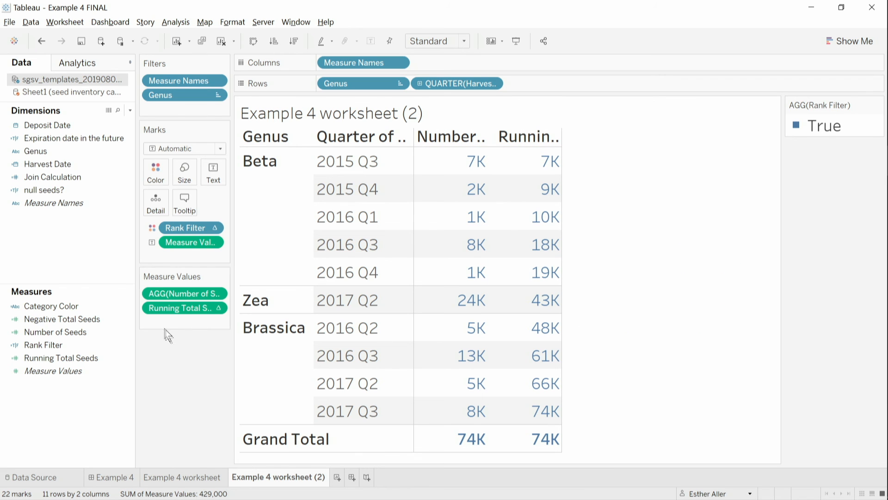
Apply the Genus filter to the selected worksheet Example 4 worksheet as well.
right_click(156, 94)
mouse_move(208, 169)
click(305, 192)
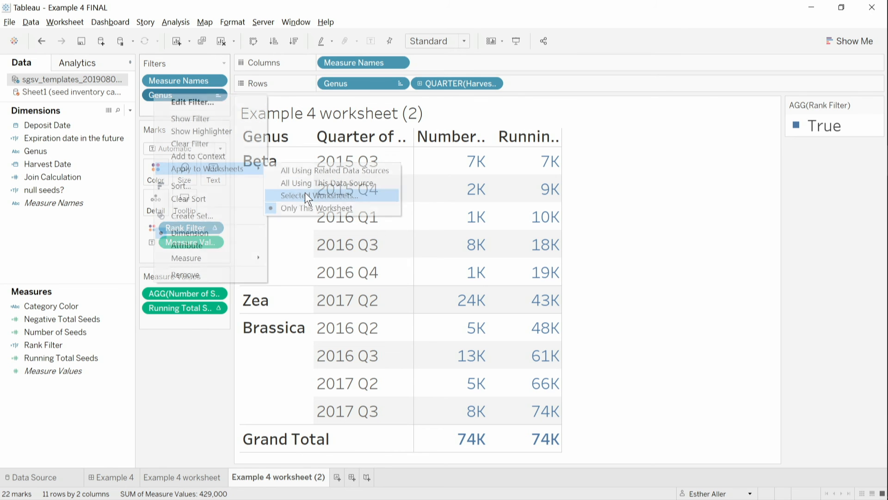
click(334, 214)
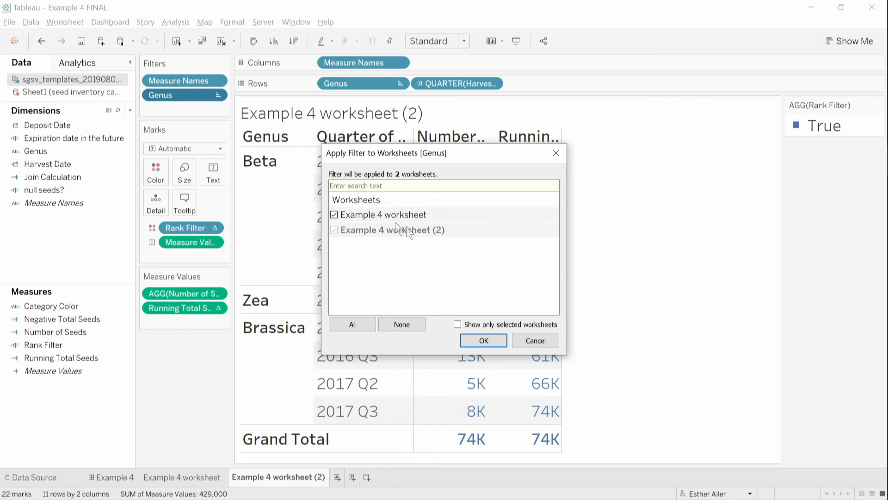
click(484, 340)
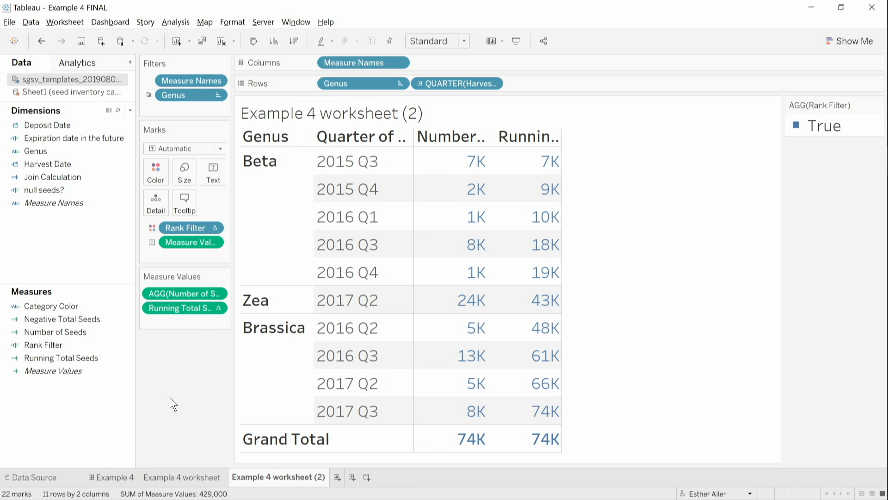
Remove Rank Filter from the filters of the waterfall chart on Example 4 worksheet.
click(174, 481)
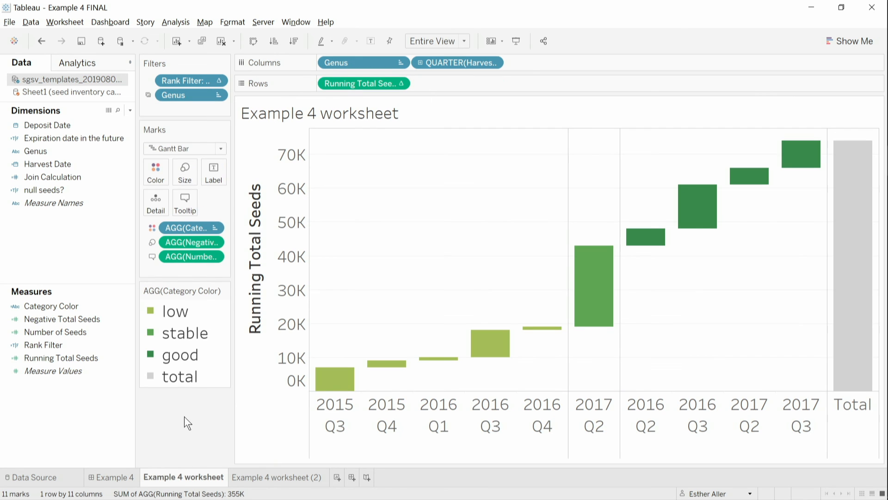
mouse_move(361, 389)
drag(182, 80, 175, 421)
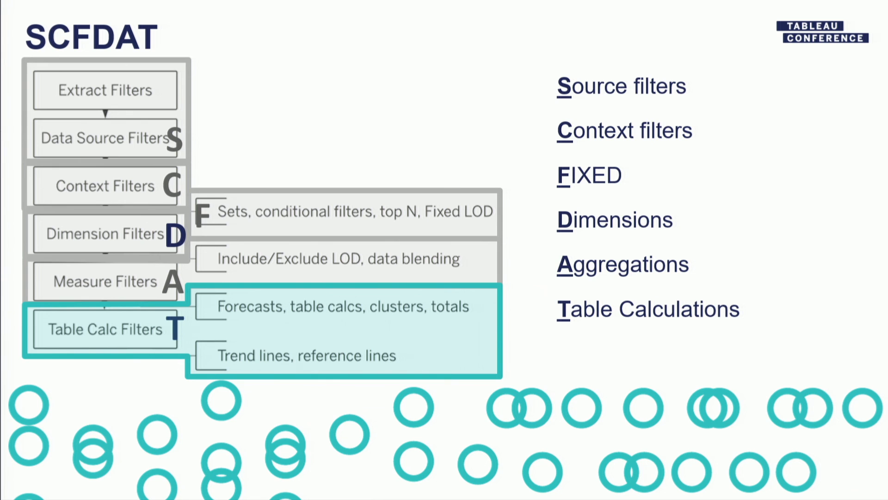
key(Right)
key(Right)
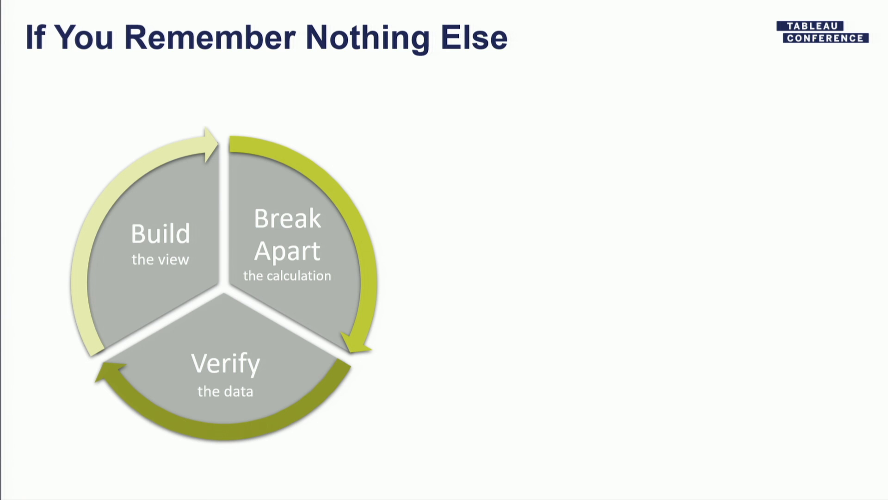
key(Right)
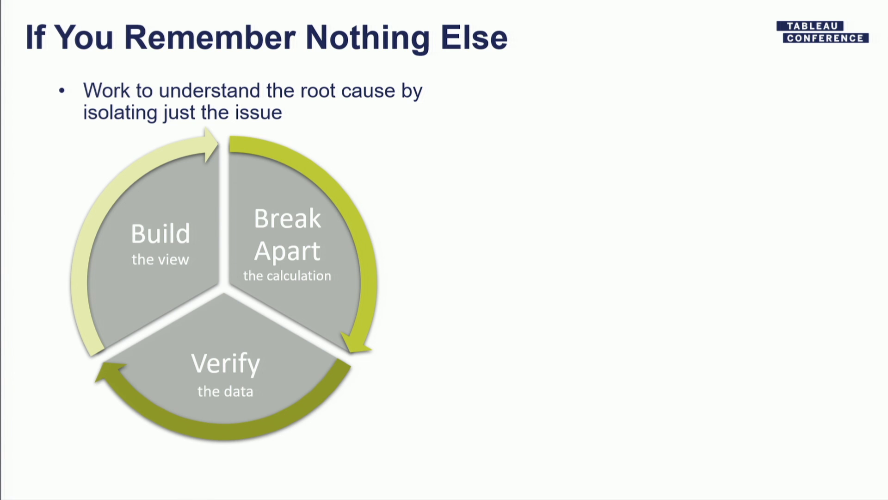
key(Right)
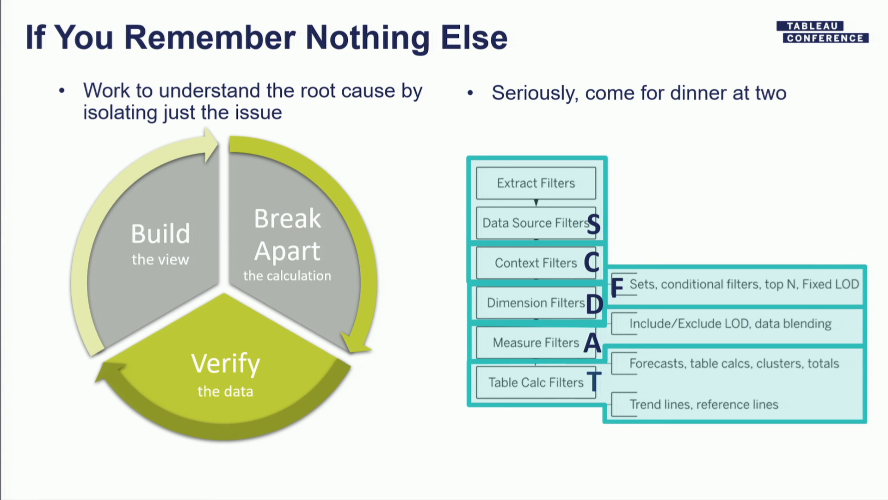